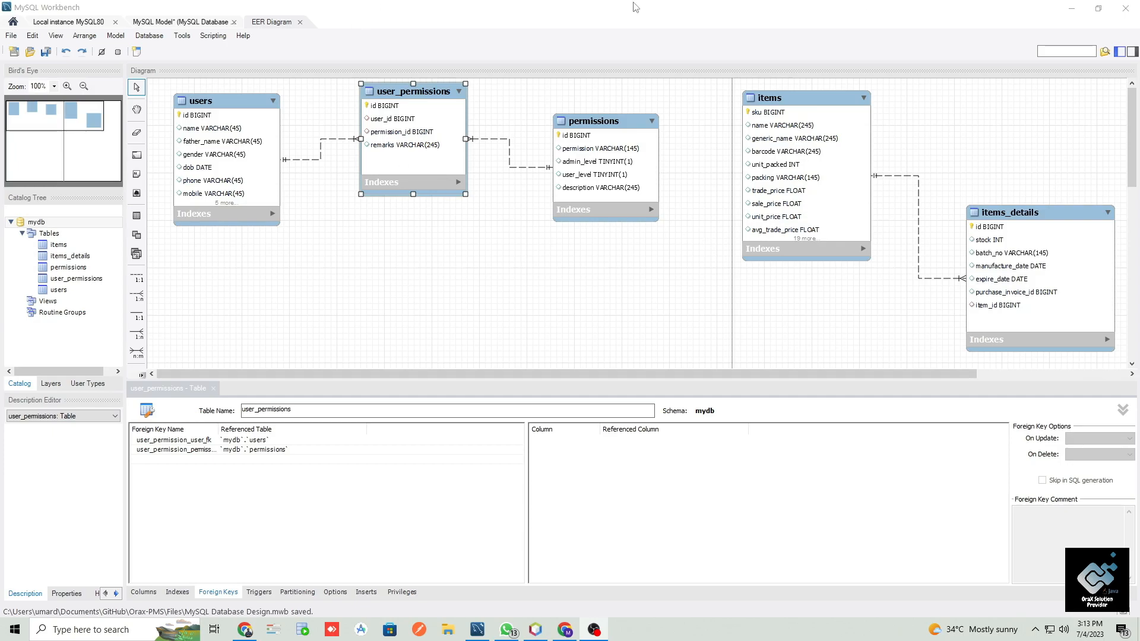
- Switch to NetBeans, inspect the columns of the orax-pms sales table, and return to the EER diagram in MySQL Workbench
click(1080, 10)
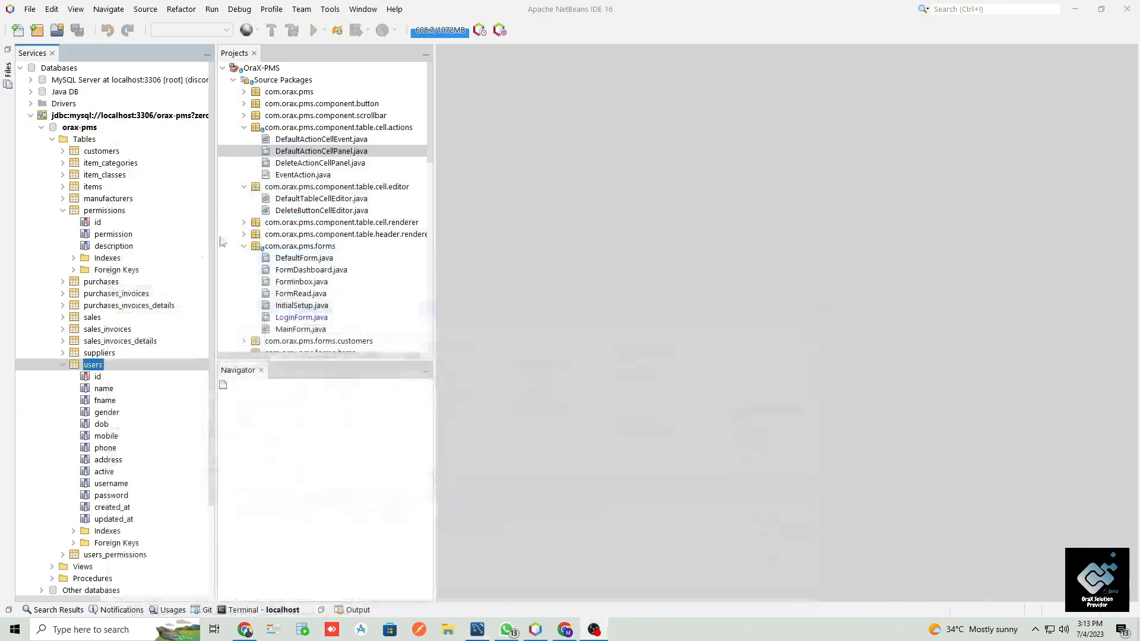
click(63, 211)
click(63, 306)
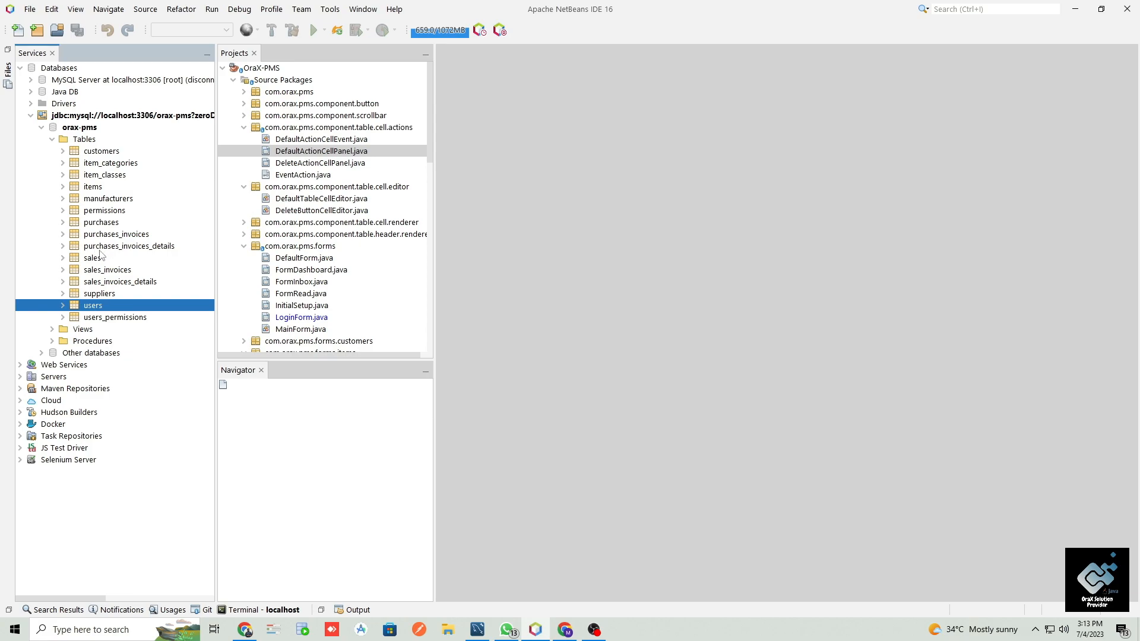
click(94, 259)
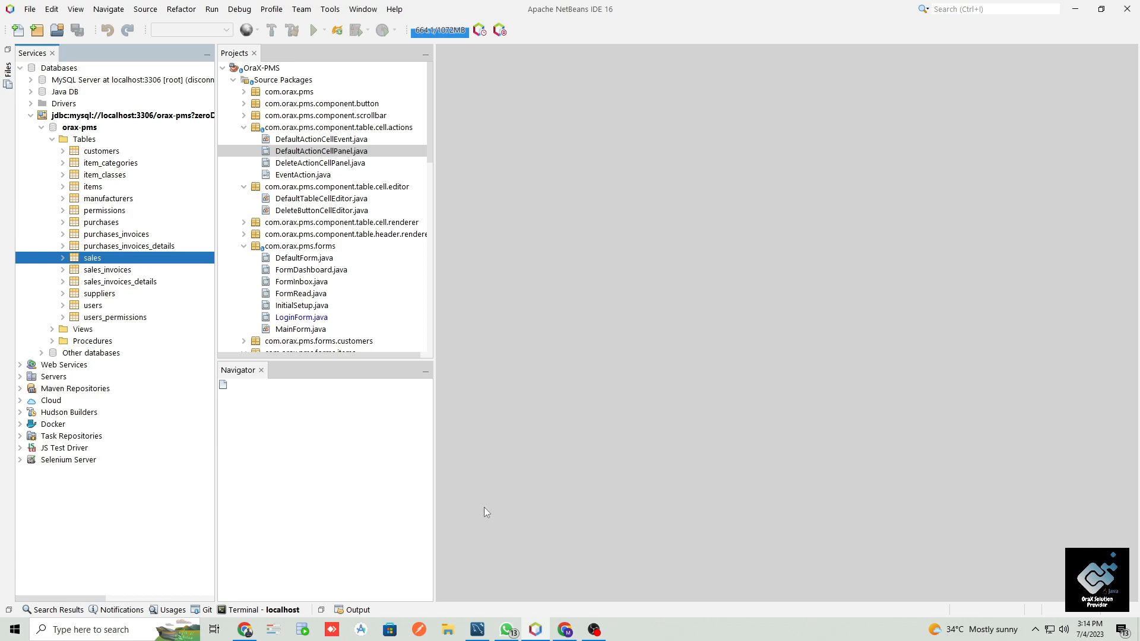
click(63, 258)
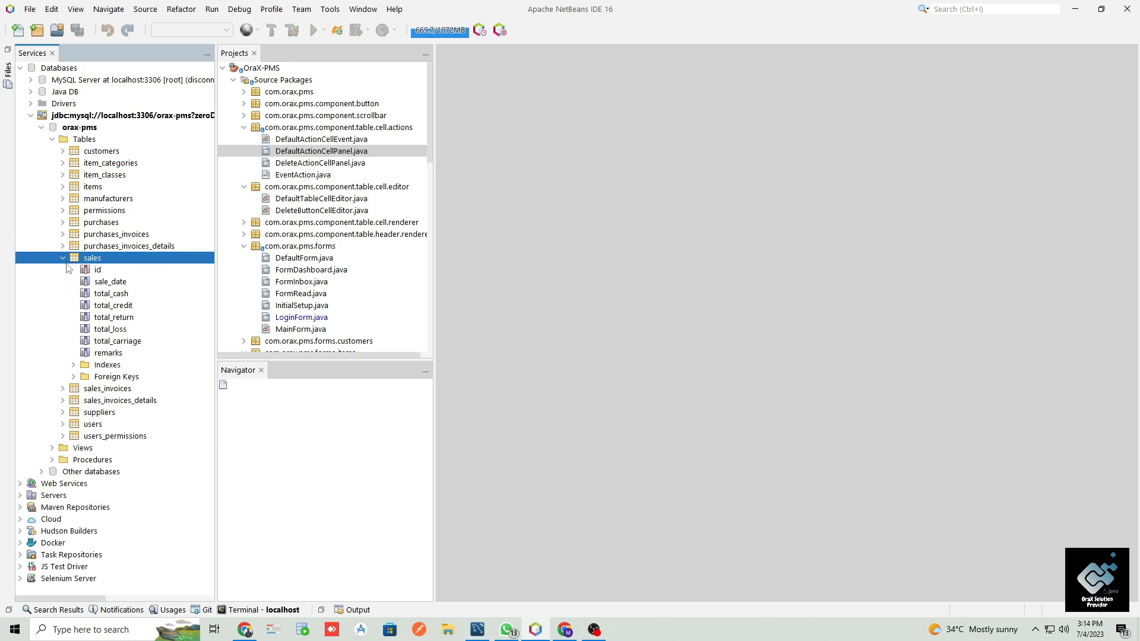
click(63, 258)
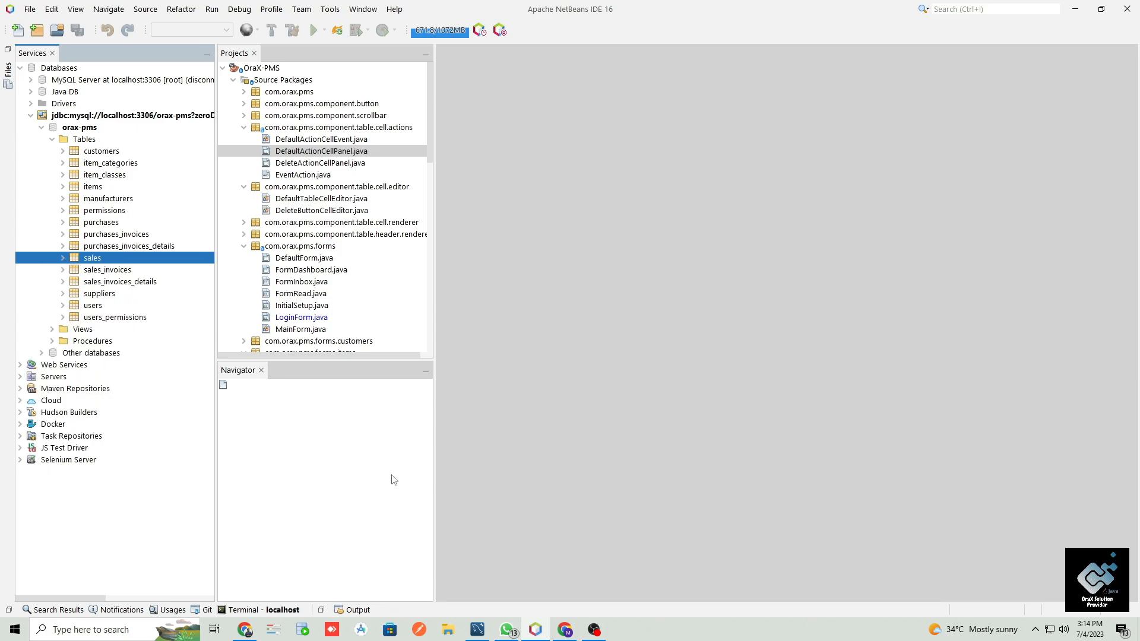
click(477, 630)
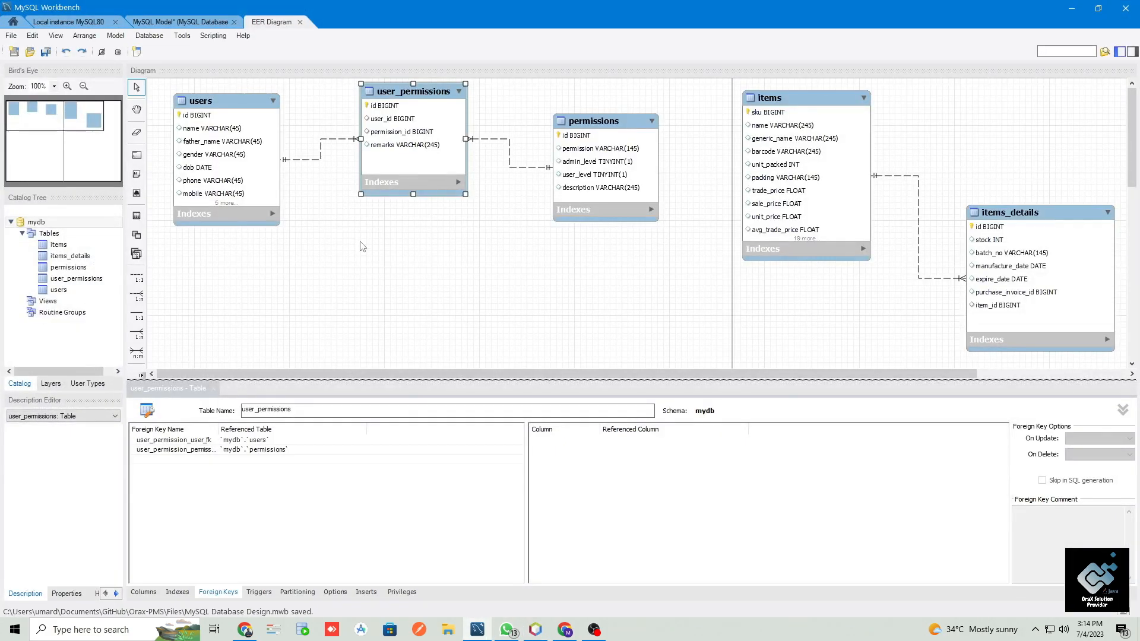
click(155, 207)
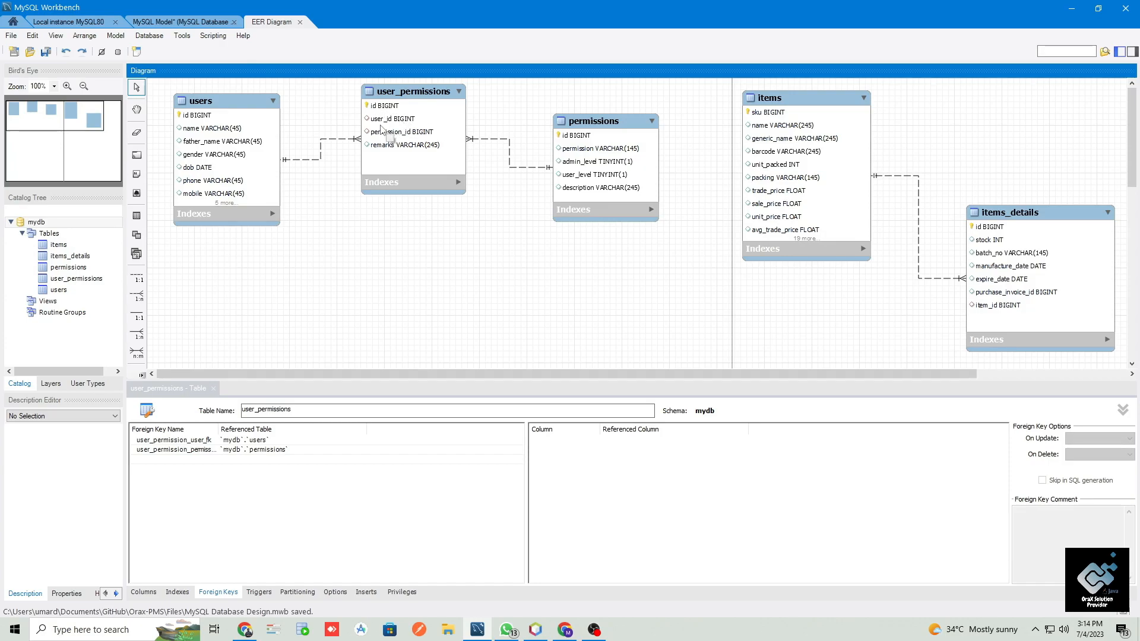
- Create a new database model, saving the pending changes to the currently open model
click(19, 25)
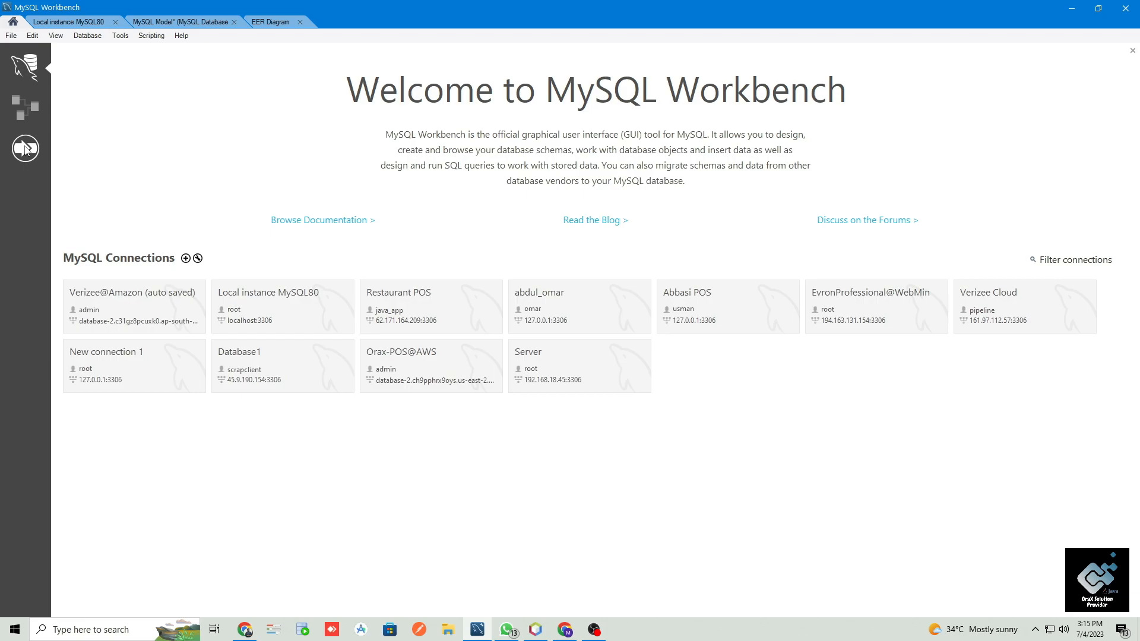
click(25, 113)
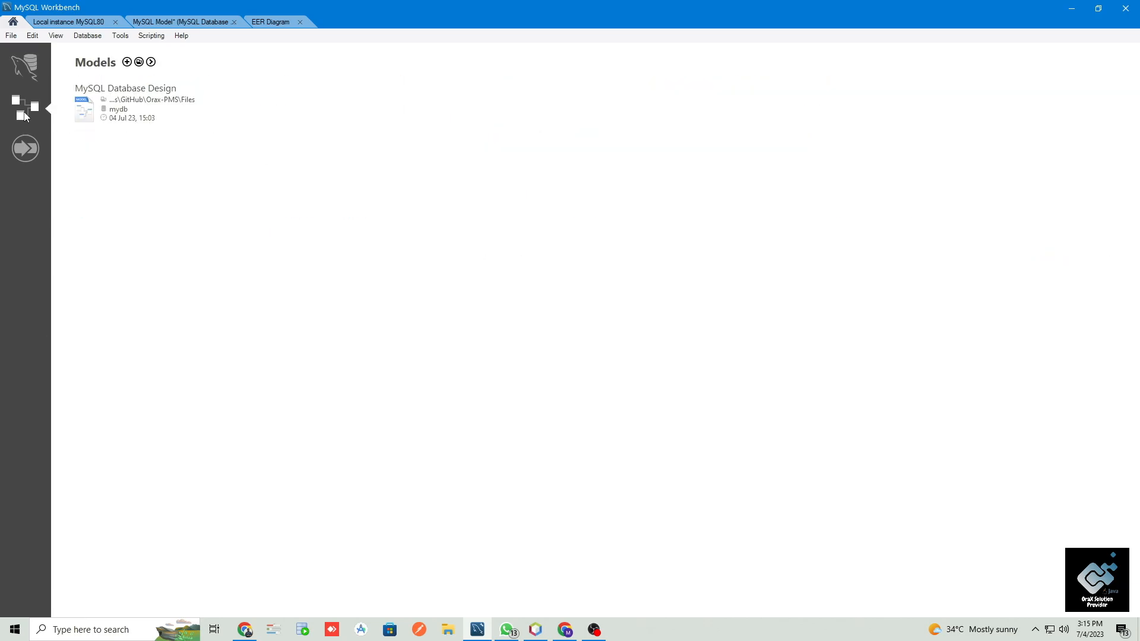
click(127, 63)
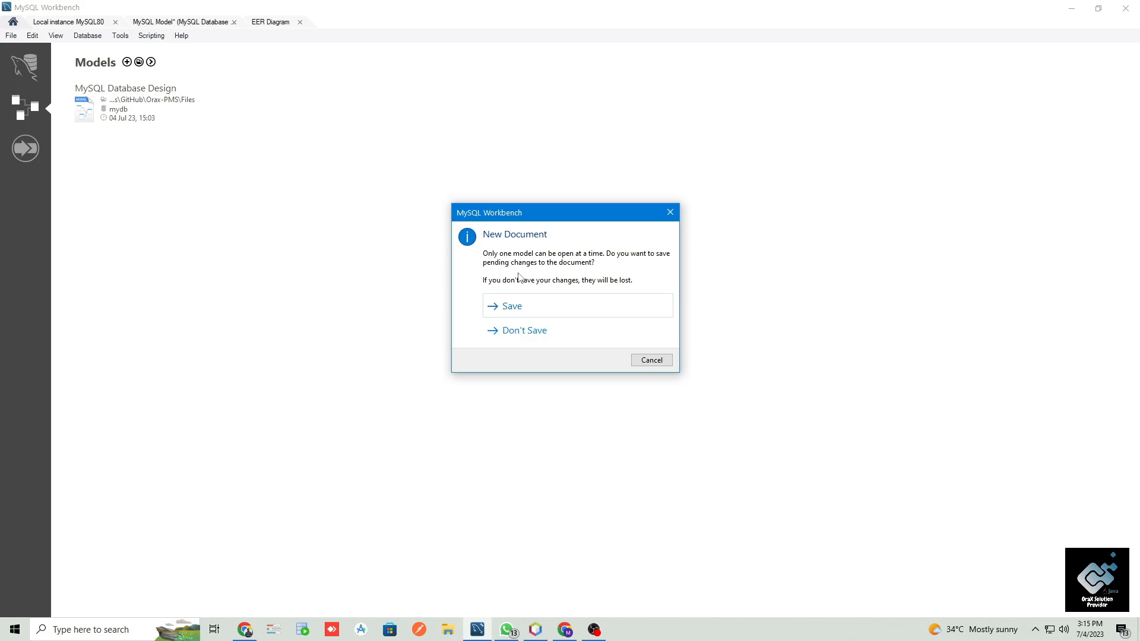
click(514, 308)
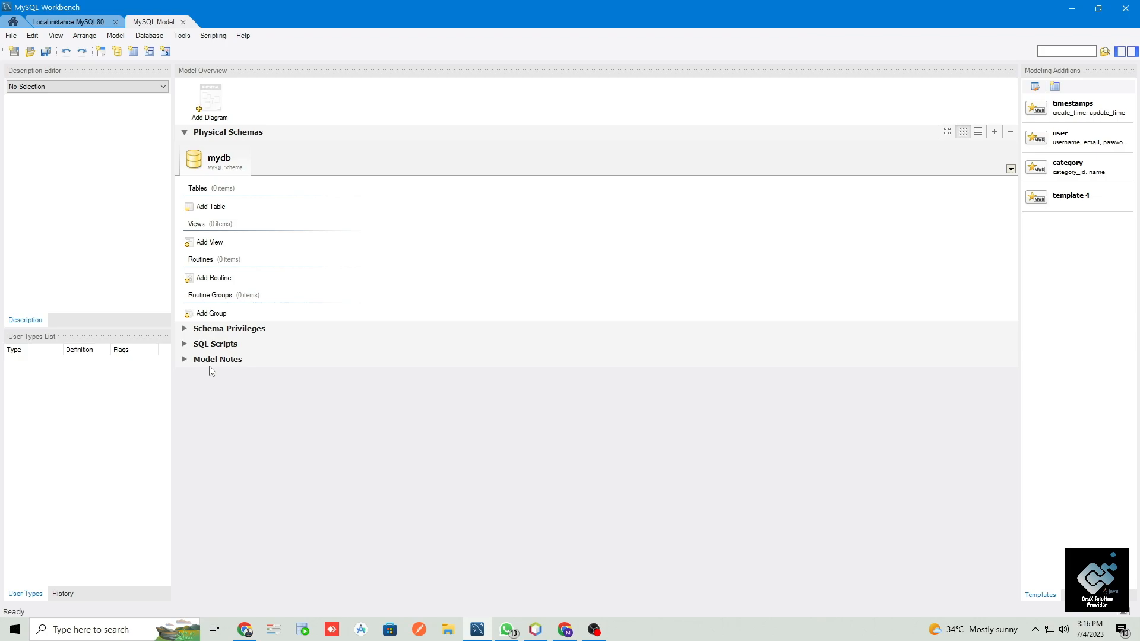
- Add a blank EER diagram to the new model
click(211, 118)
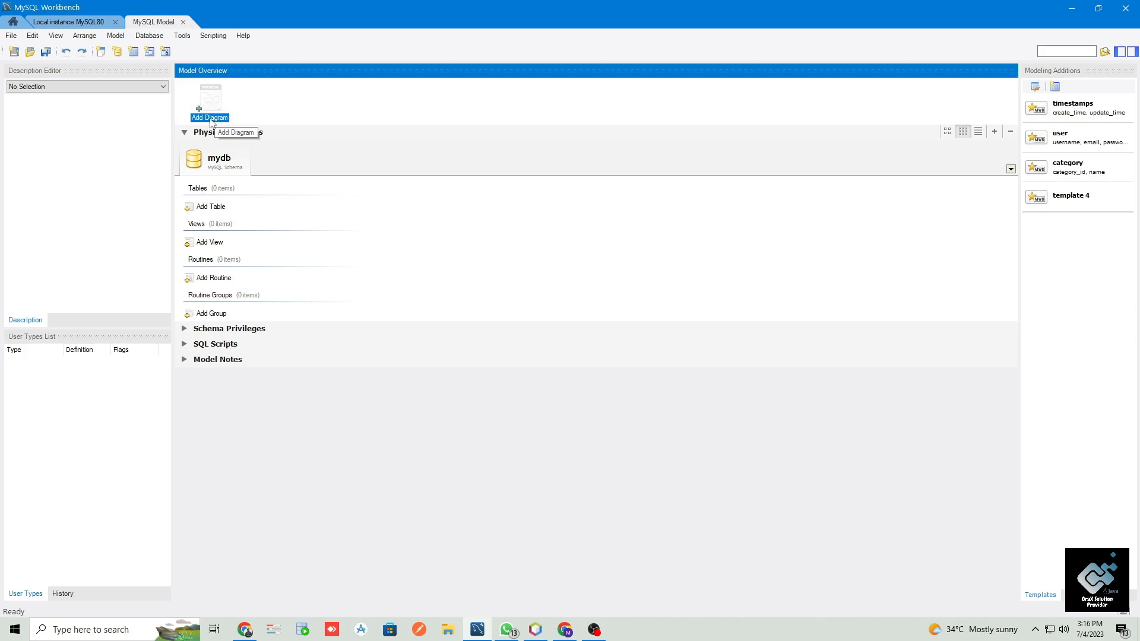
double_click(211, 119)
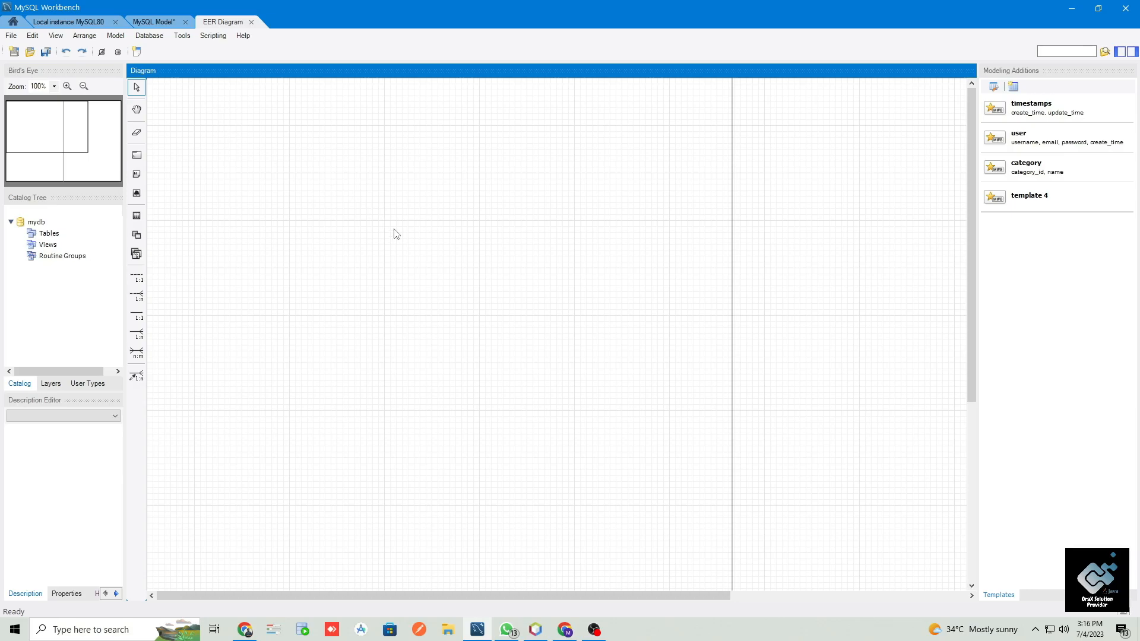
scroll(397, 235, right, 5)
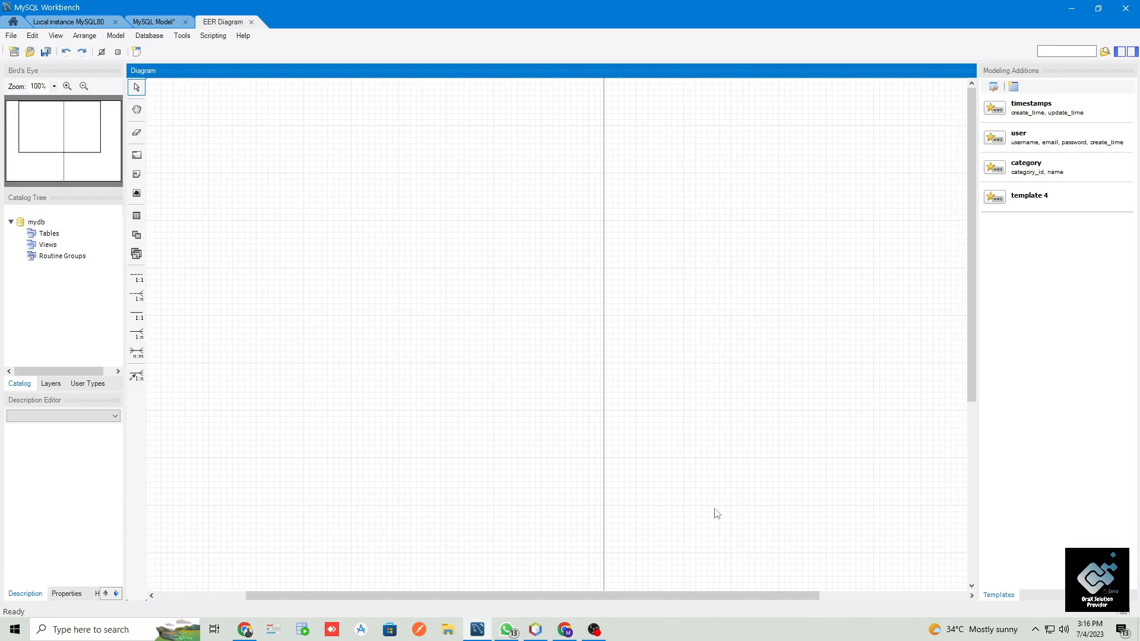
scroll(592, 577, left, 4)
scroll(591, 577, left, 1)
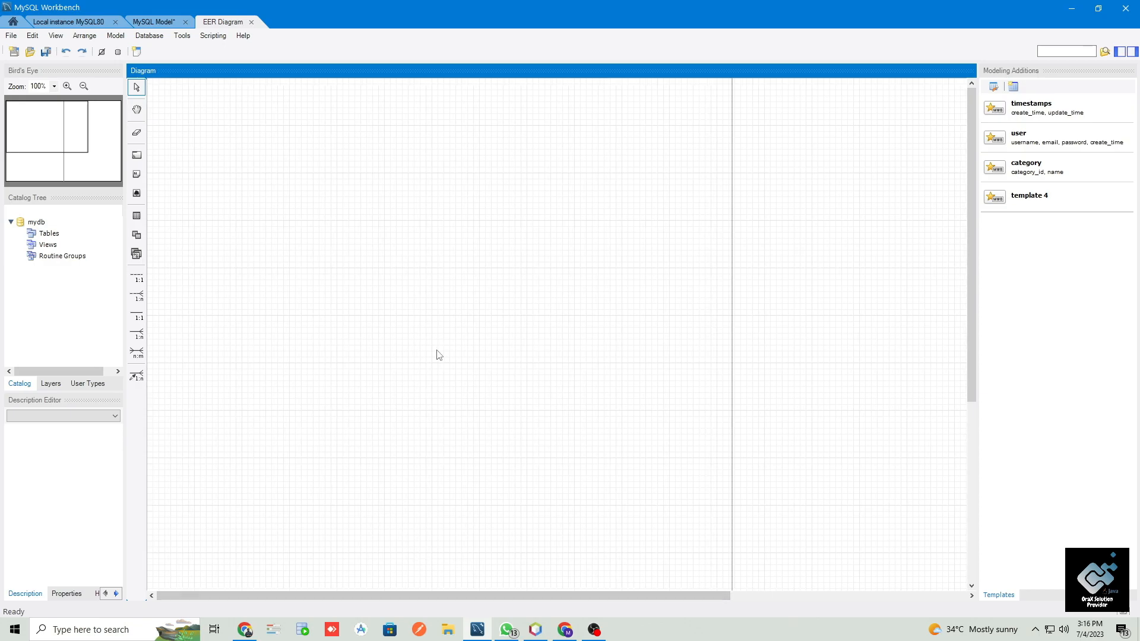
scroll(438, 355, right, 4)
scroll(438, 355, left, 4)
scroll(439, 356, down, 5)
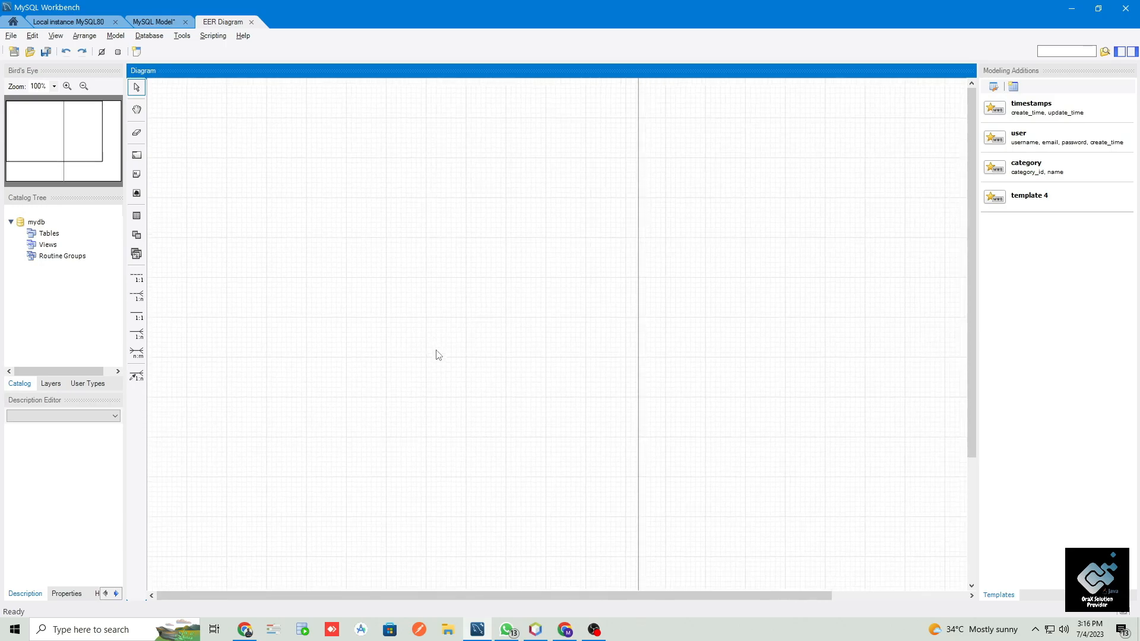
scroll(438, 355, down, 4)
scroll(438, 355, up, 4)
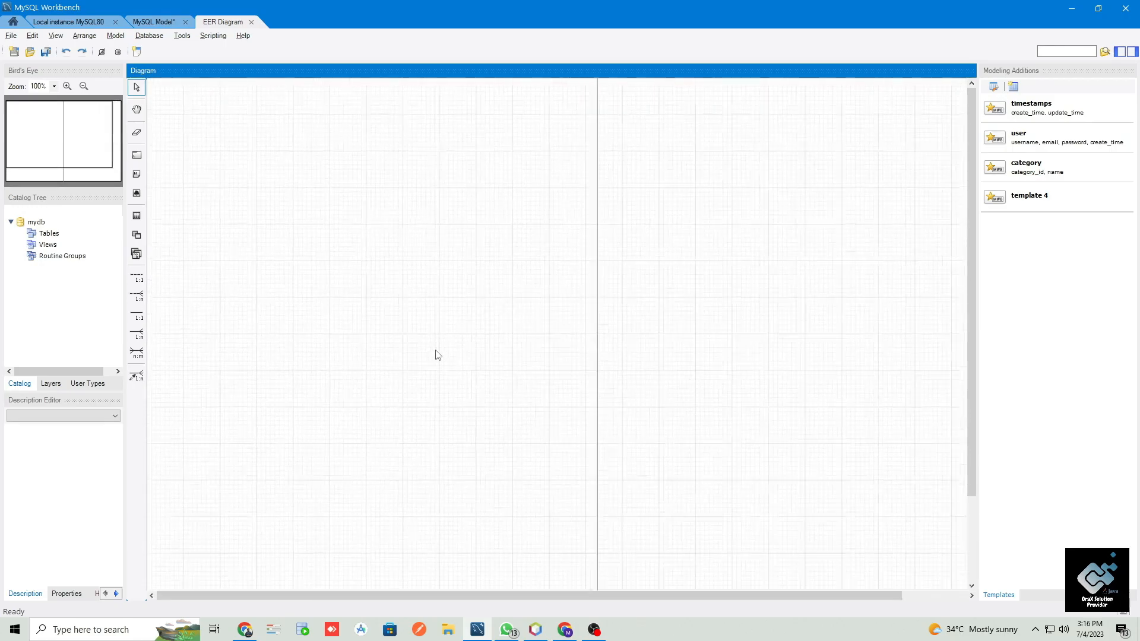
scroll(439, 355, up, 3)
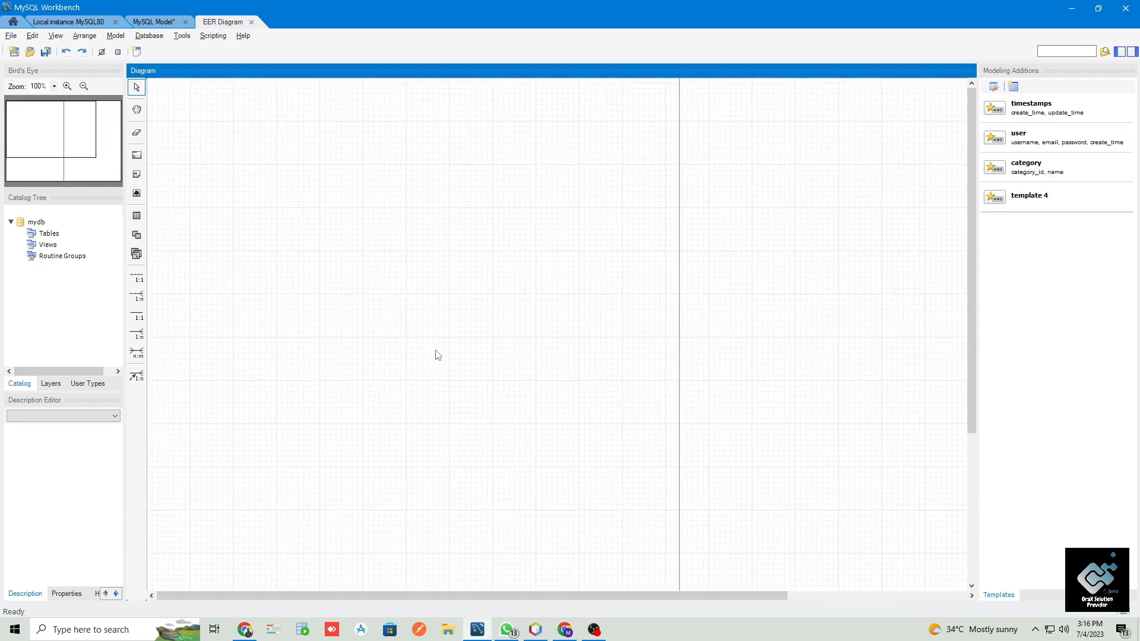
scroll(439, 355, down, 2)
scroll(438, 357, up, 2)
scroll(437, 357, down, 4)
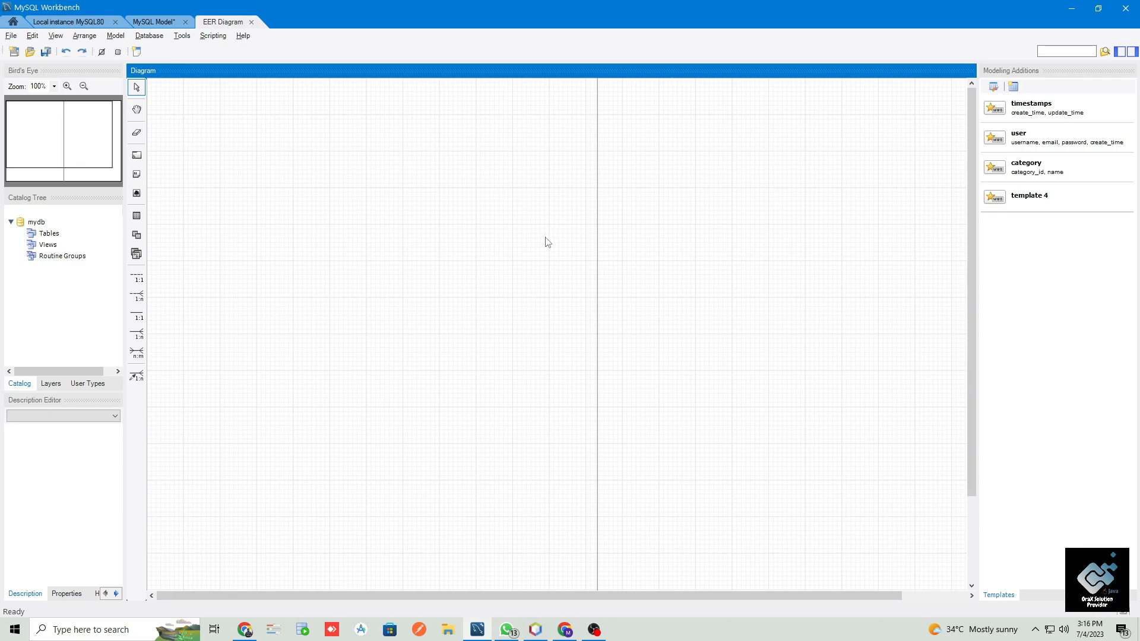
- Place a table without a template in the mydb schema on the blank diagram and enlarge its box
click(137, 217)
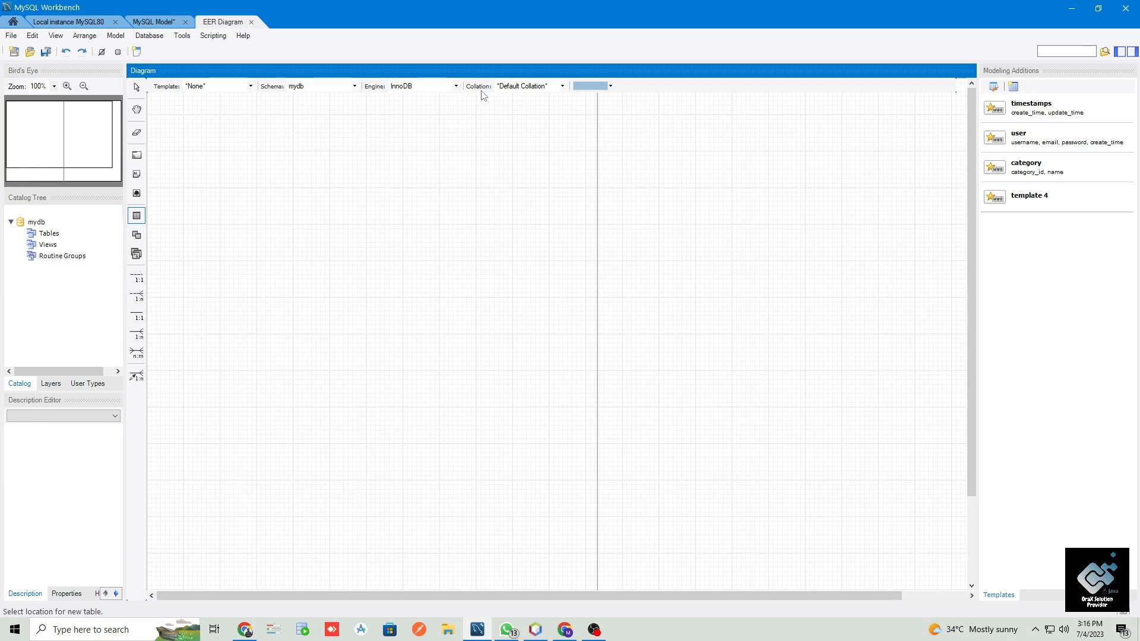
click(250, 87)
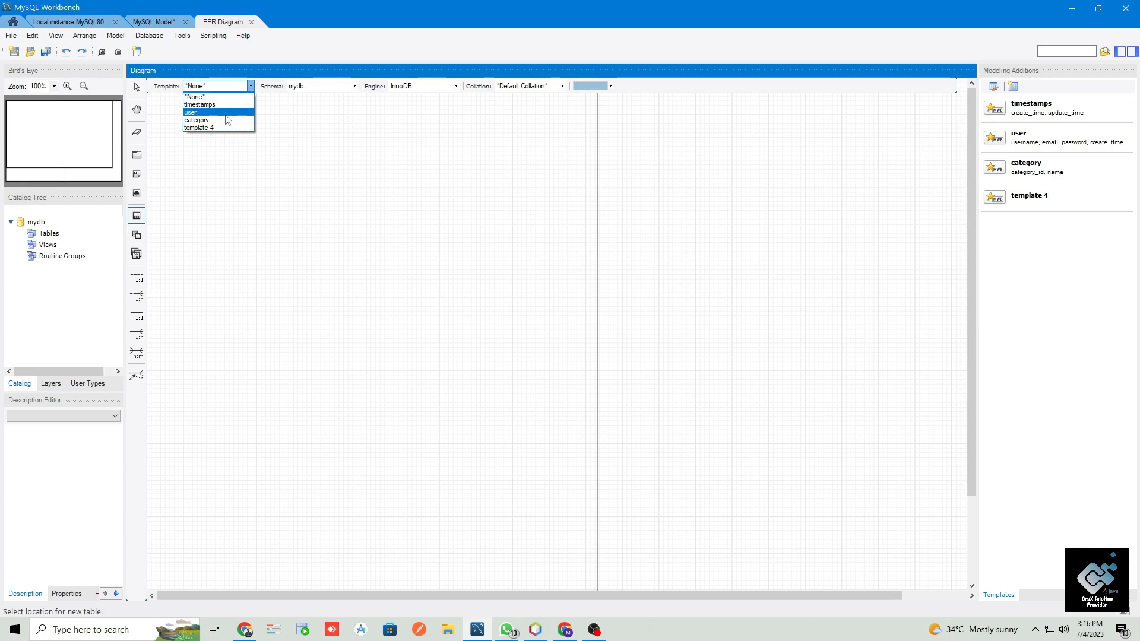
click(249, 84)
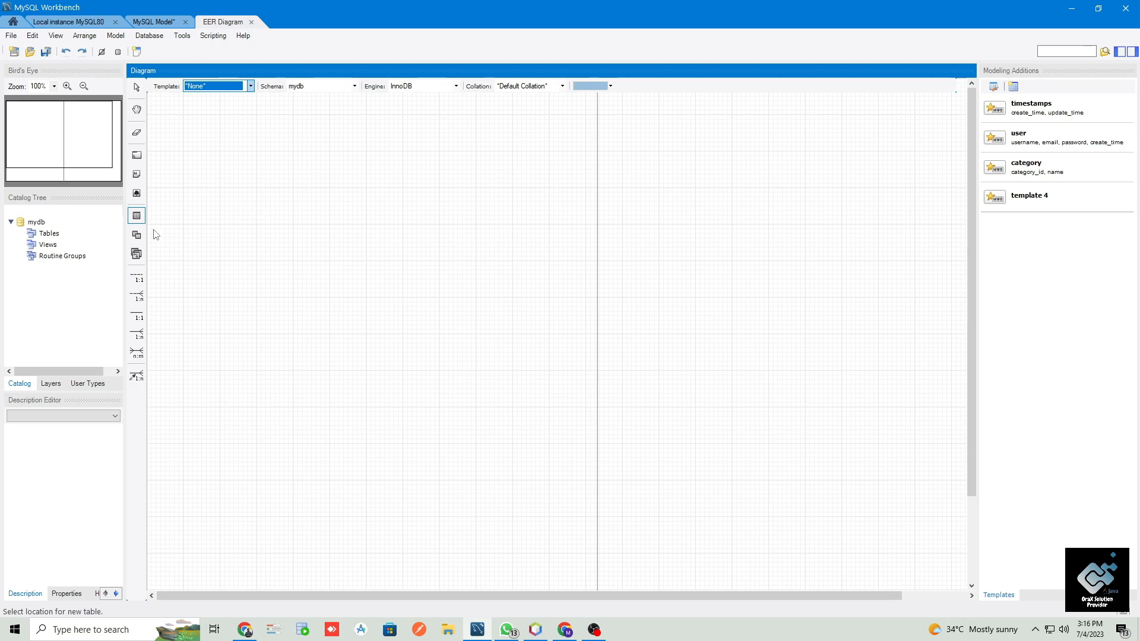
click(260, 204)
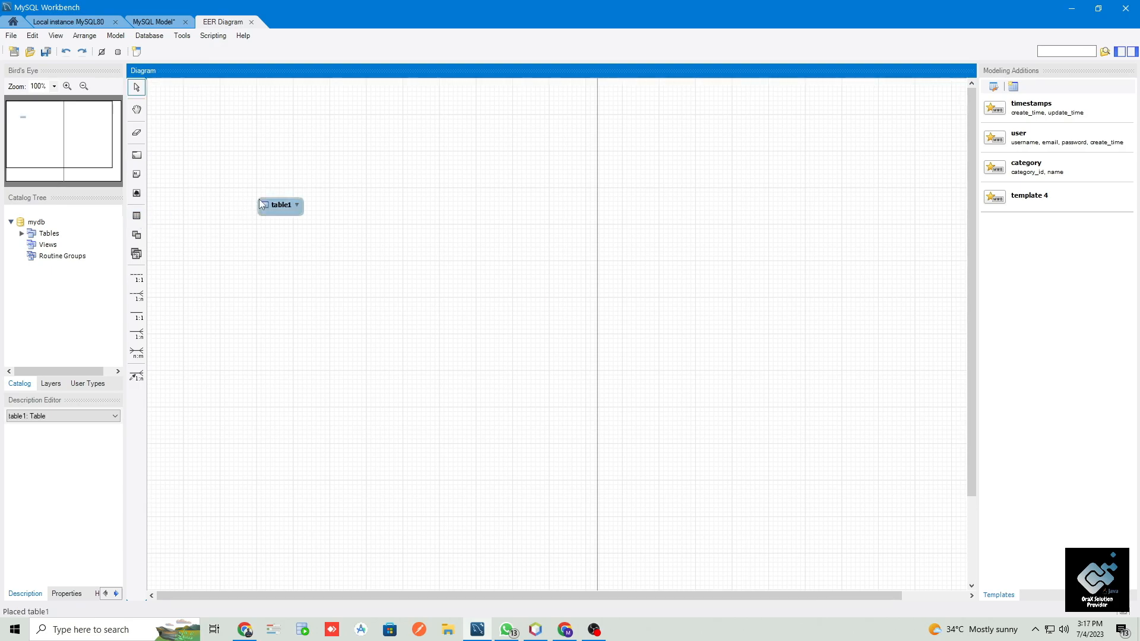
click(300, 214)
drag(302, 213, 344, 319)
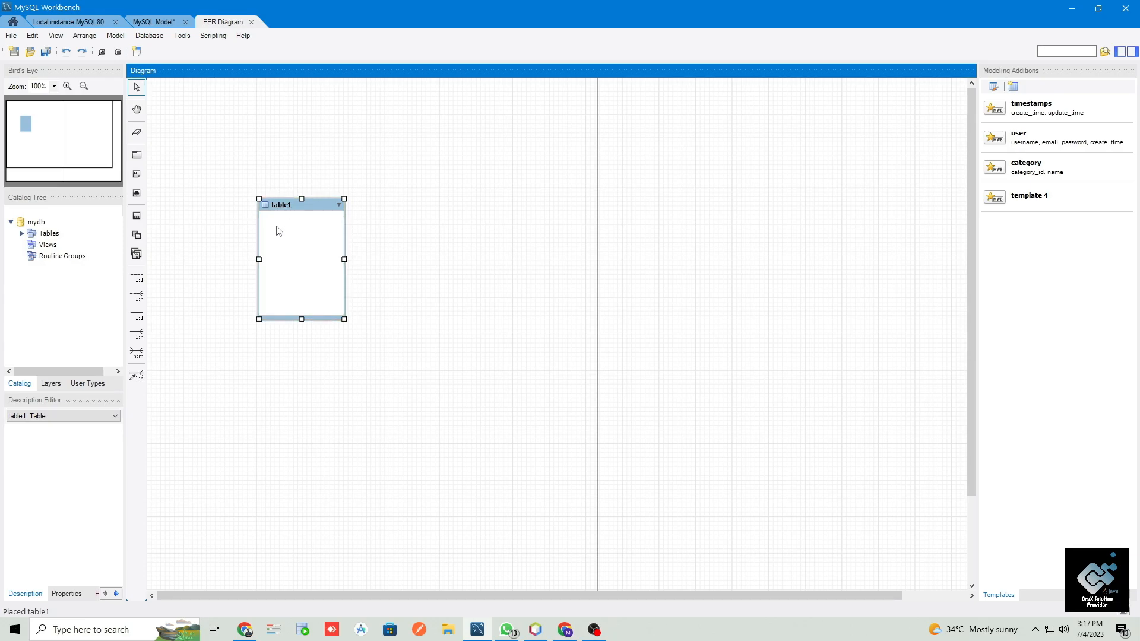
- Delete the trial table and close the new model with its diagram without saving
key(Delete)
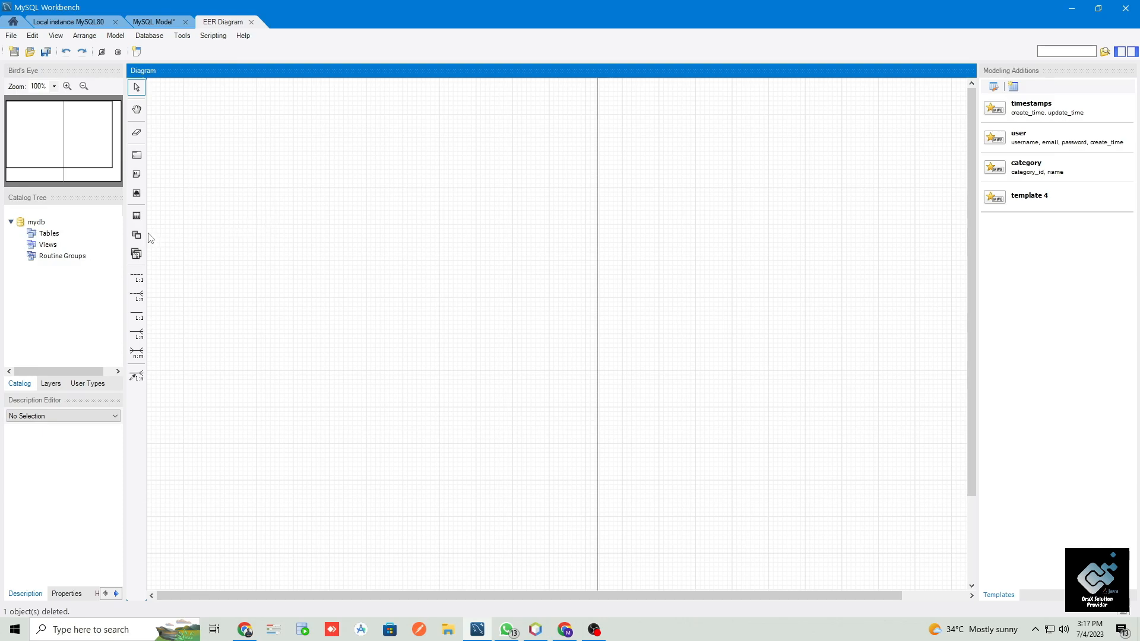
click(251, 22)
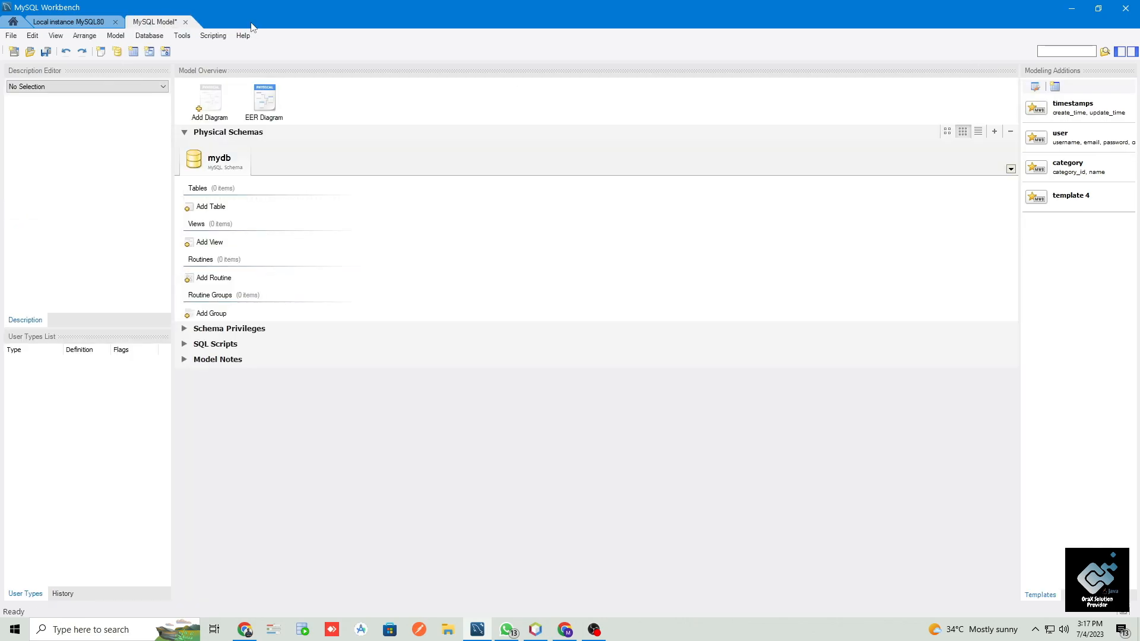
click(185, 23)
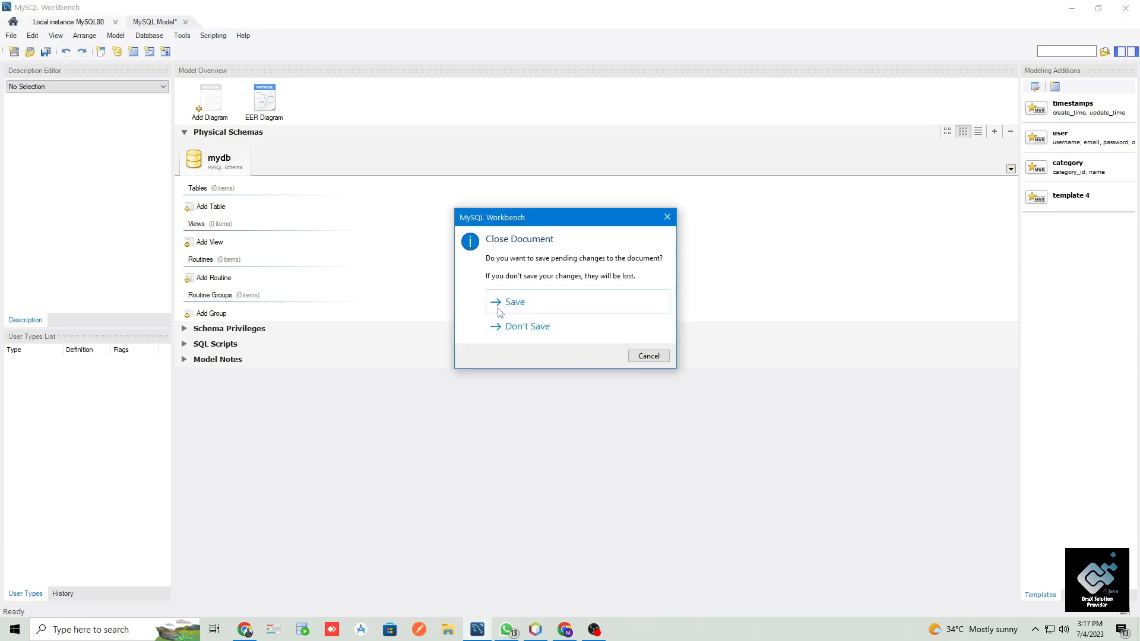
click(507, 327)
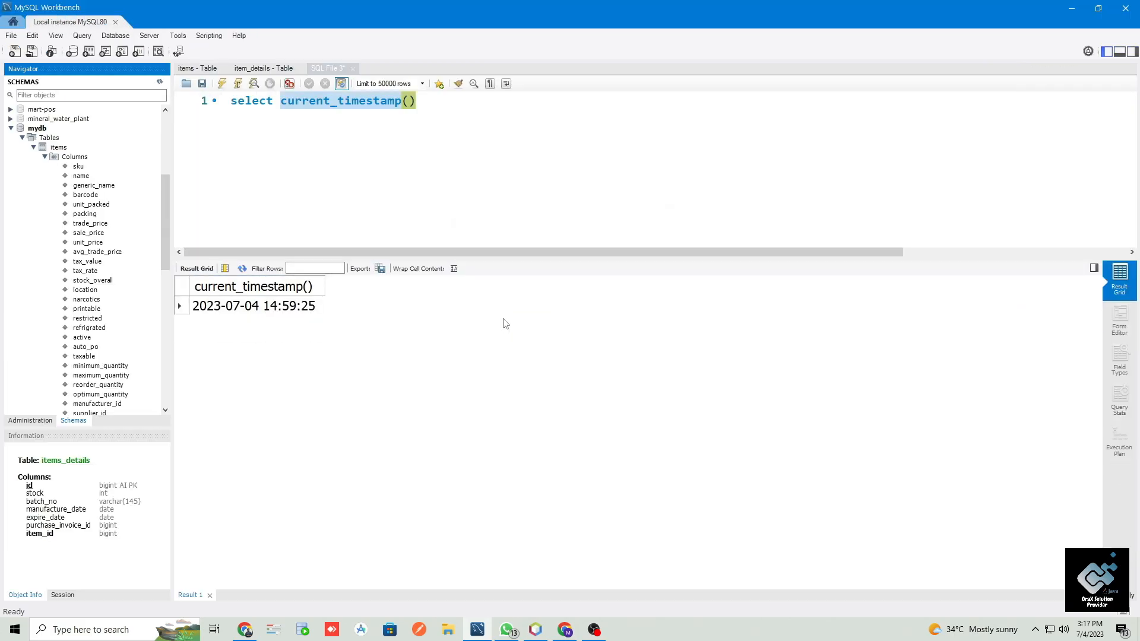
- Reopen the MySQL Database Design model and review its EER diagram and the catalog's list of mydb tables
click(13, 21)
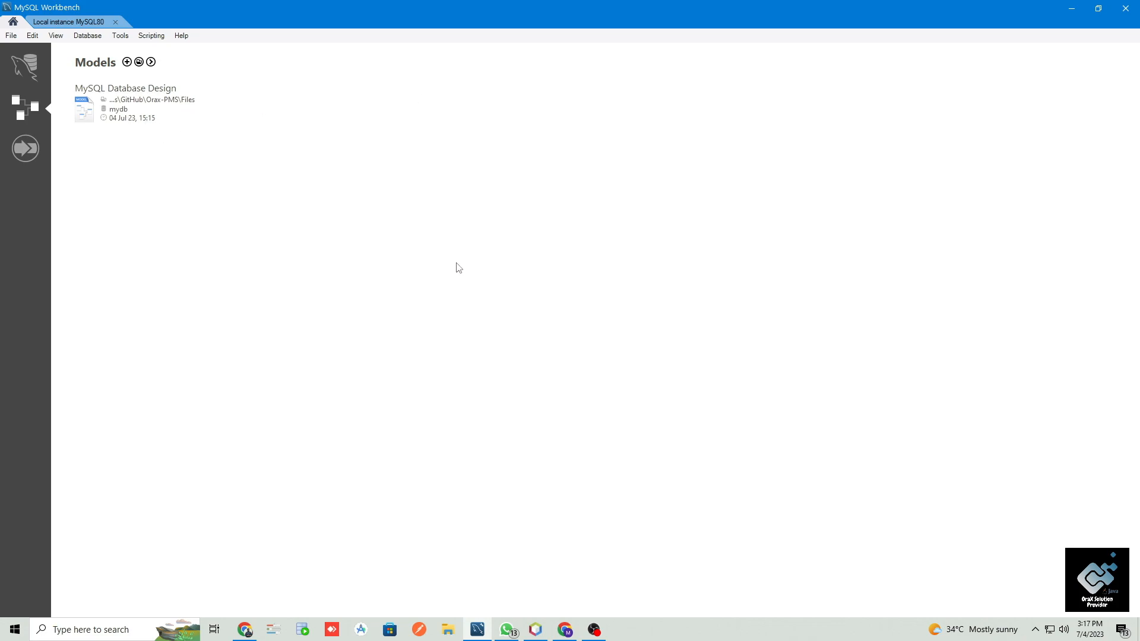
click(146, 89)
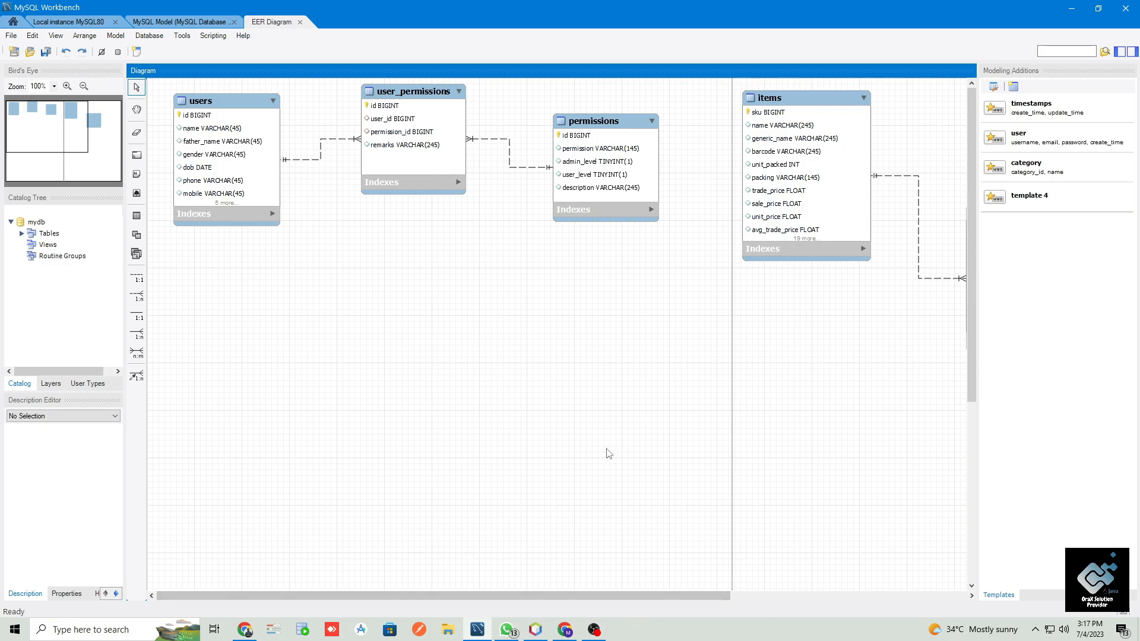
scroll(584, 373, down, 3)
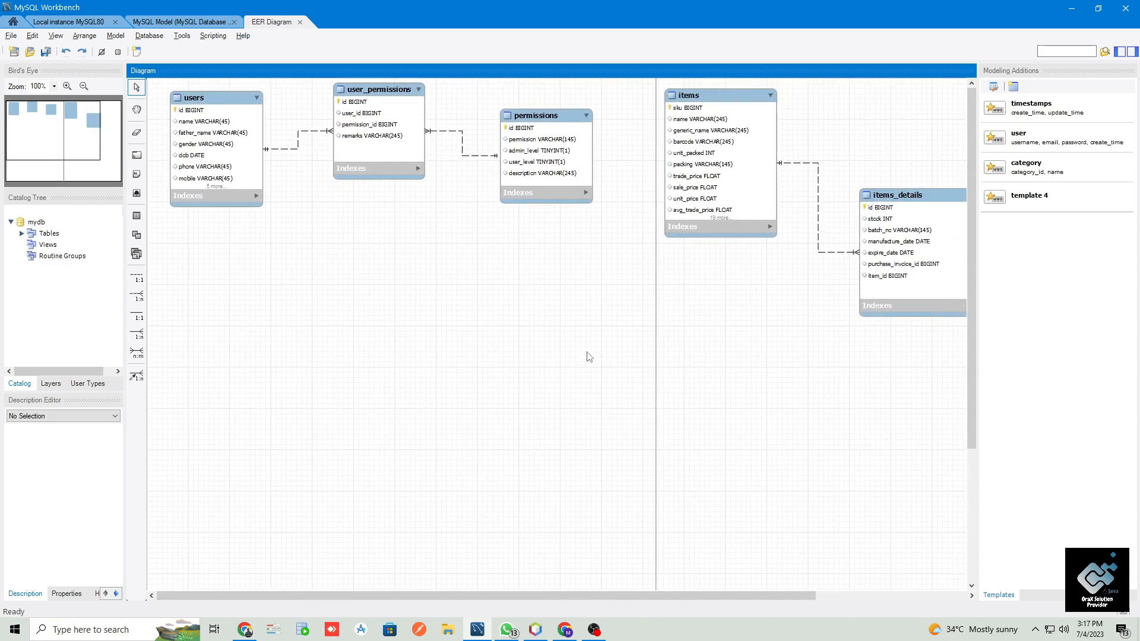
scroll(588, 354, down, 2)
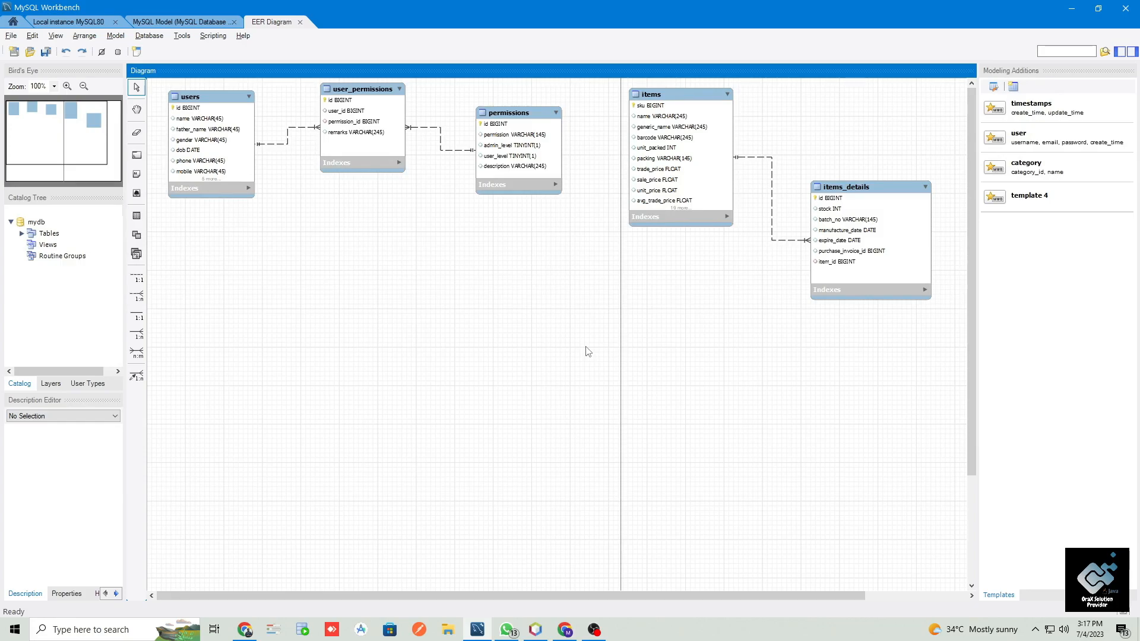
click(22, 233)
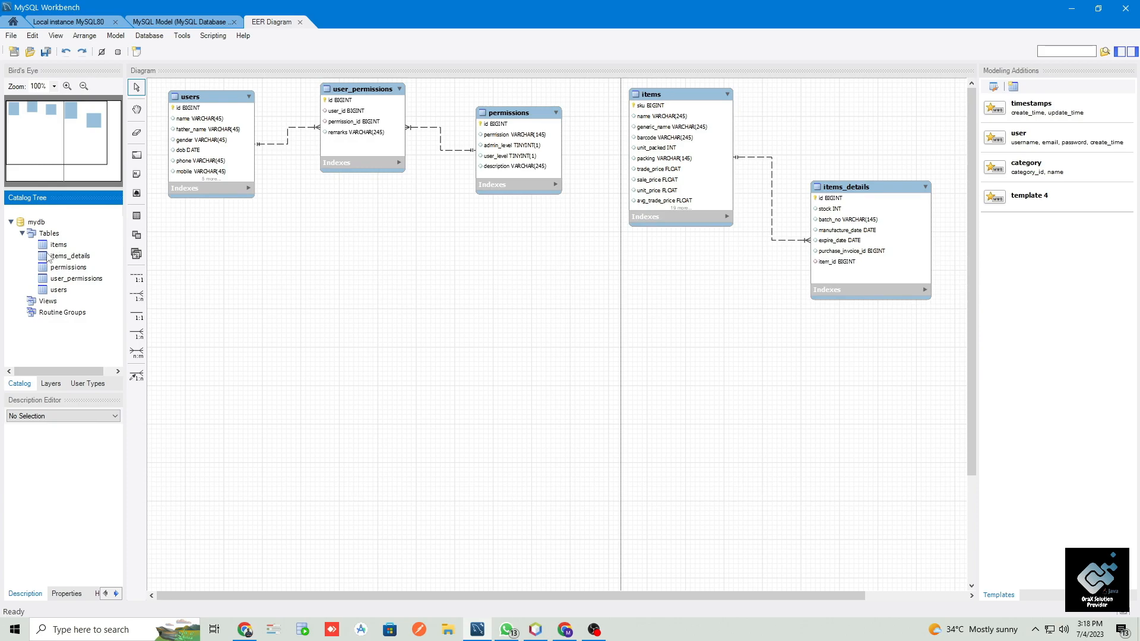
click(22, 233)
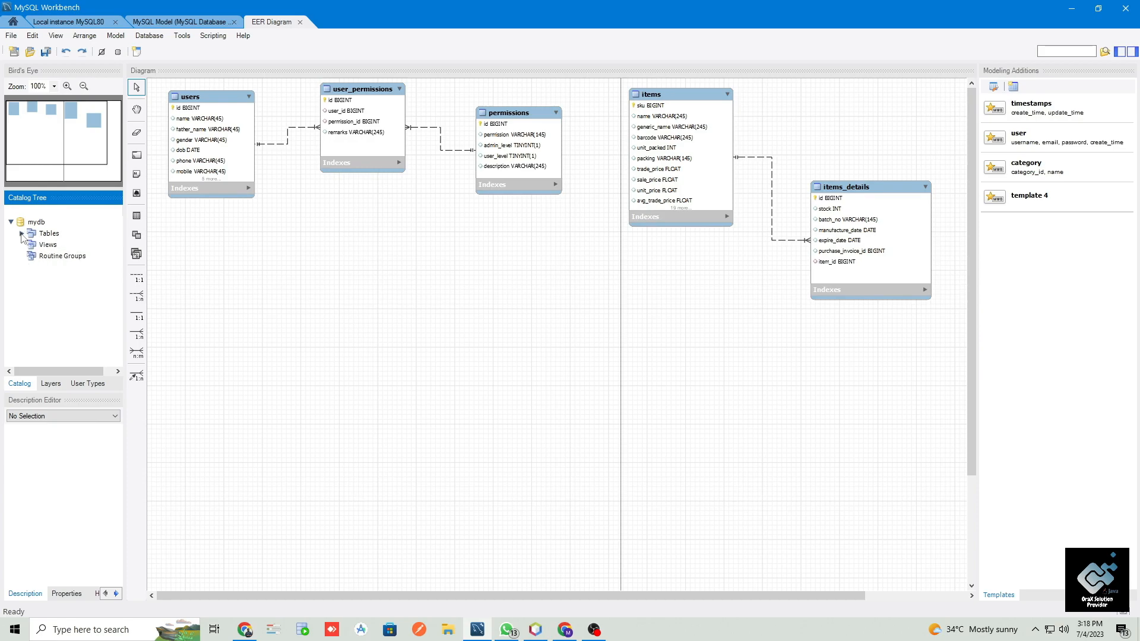
- Place a new table in the mydb schema below the users table, enlarge its box and name it sales
click(140, 221)
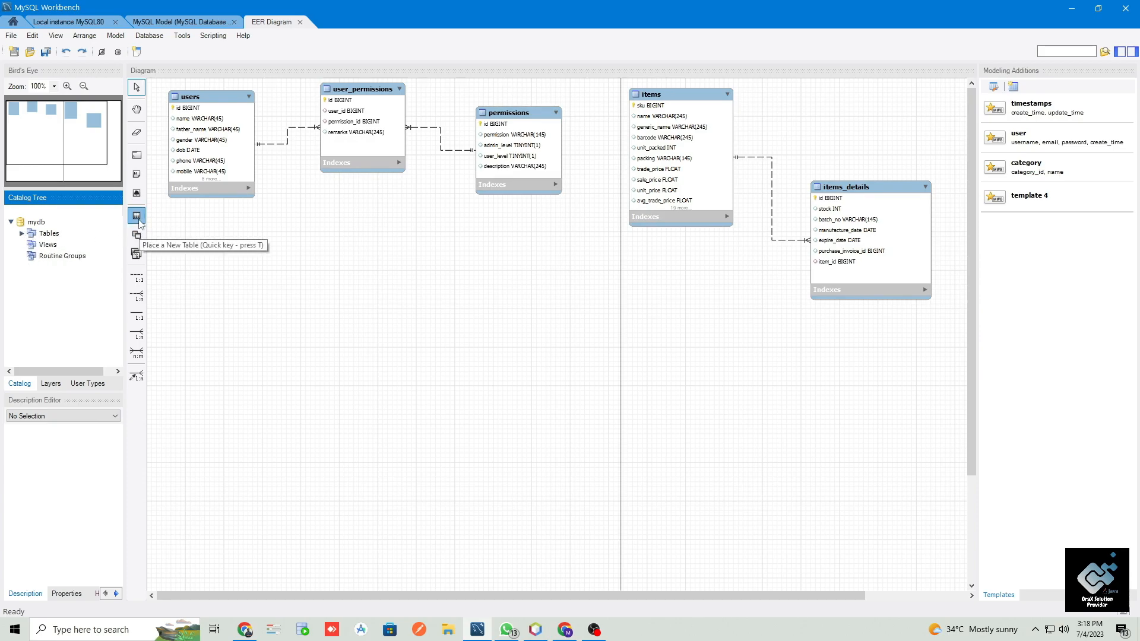
click(288, 285)
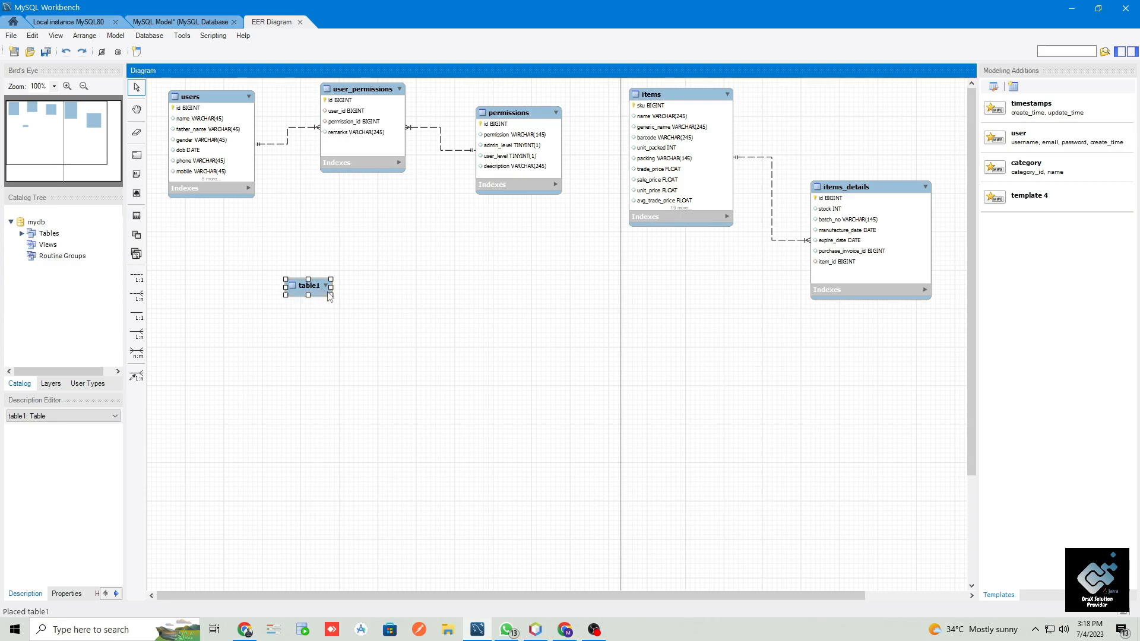
drag(336, 293, 196, 235)
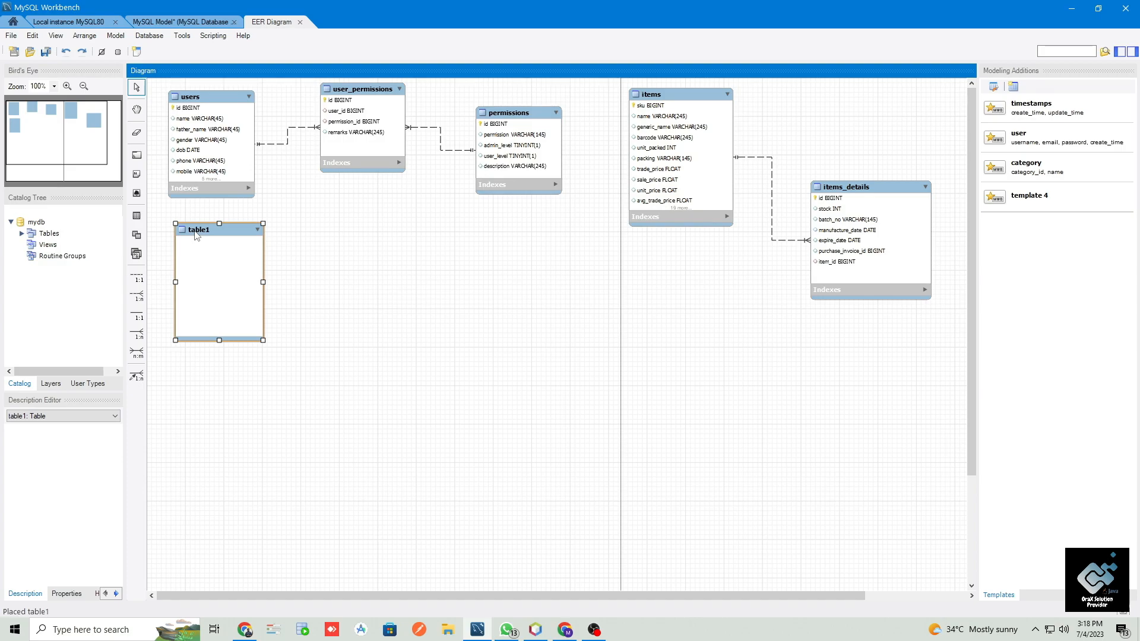
double_click(197, 235)
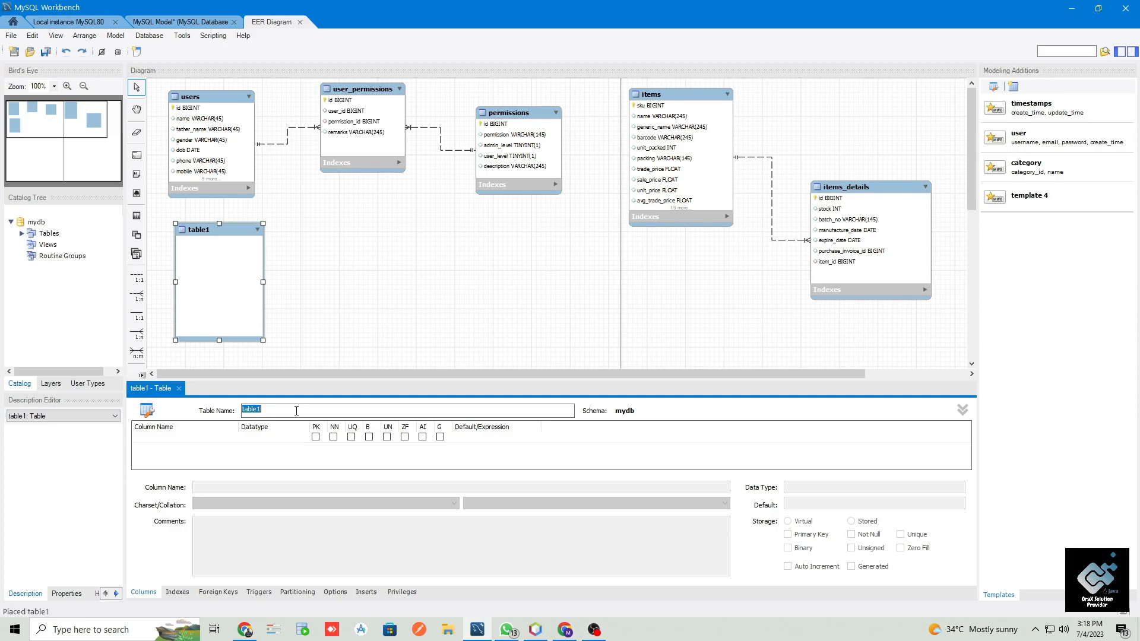
text(sales)
- Add an auto-incrementing BIGINT primary key column named id to the sales table
click(191, 440)
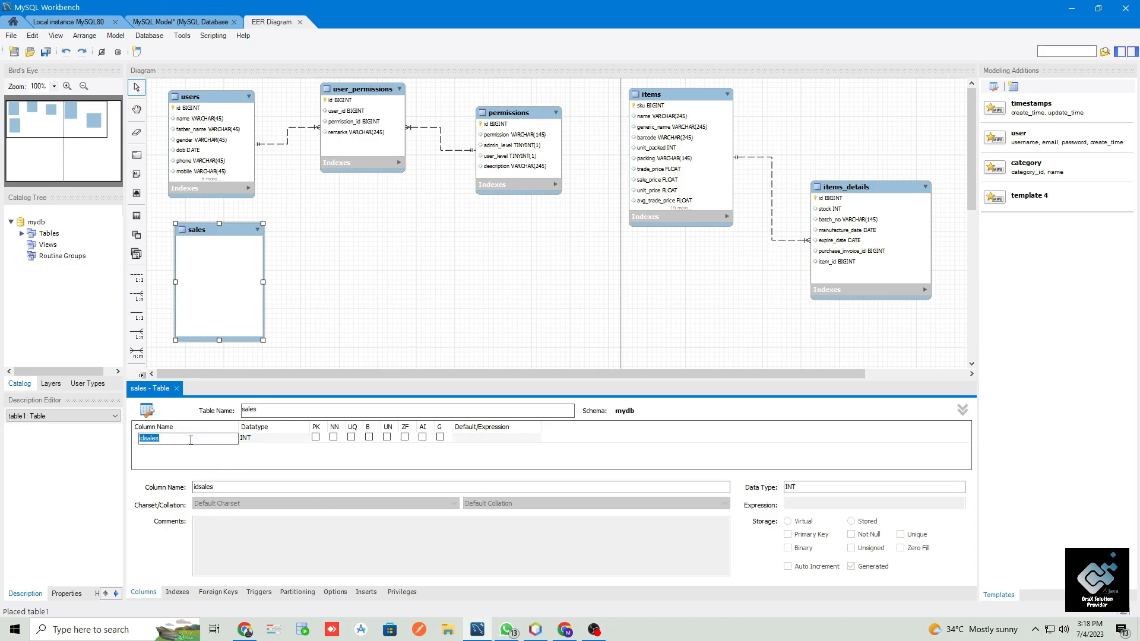
text(id)
key(Tab)
text(bigin)
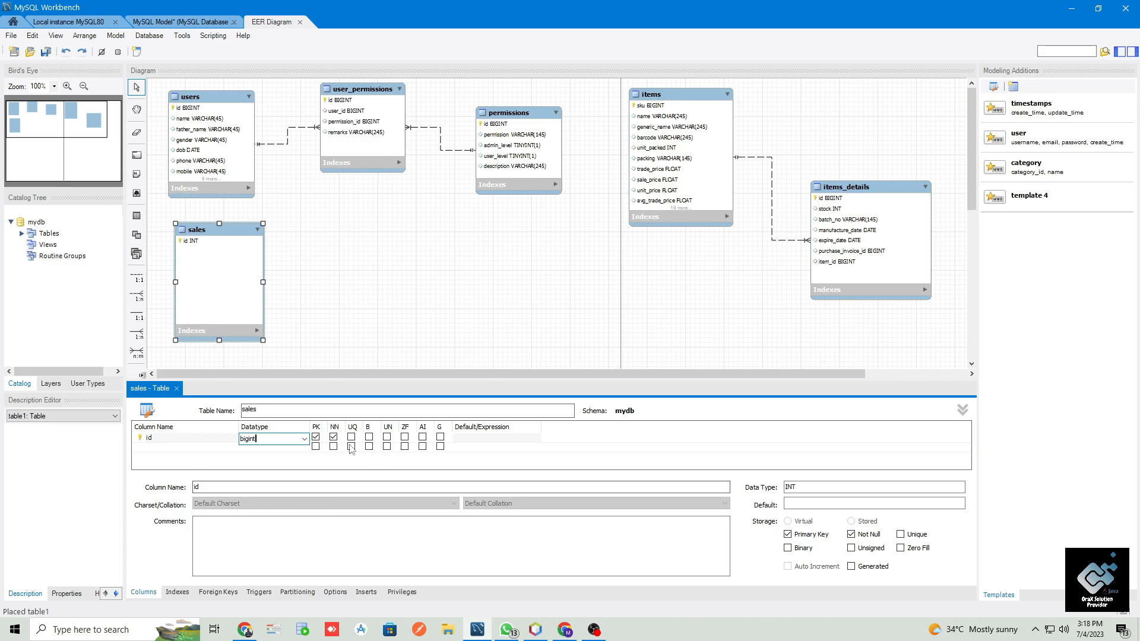
click(422, 437)
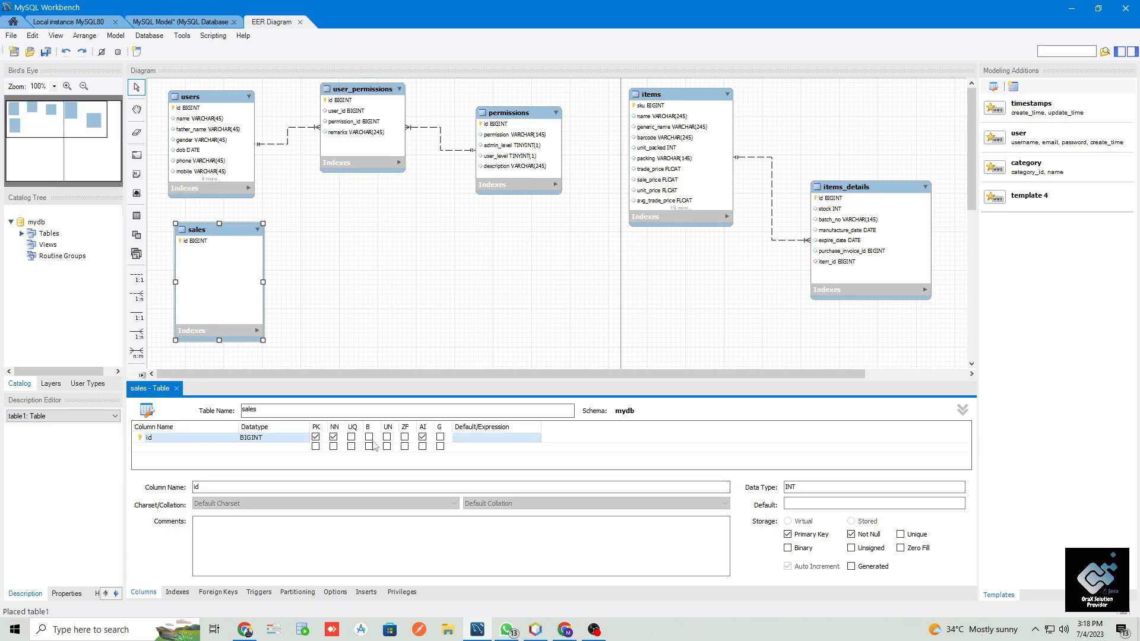
- Add a sale_date column with the DATE datatype to the sales table
click(217, 446)
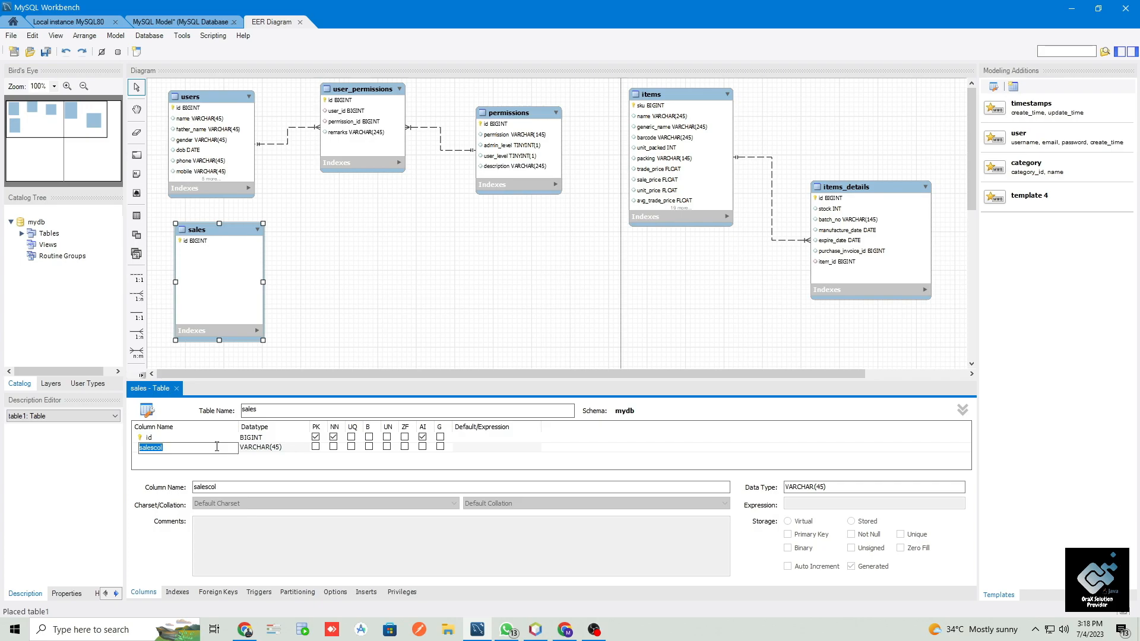
text(sale_adte)
key(BackSpace)
key(BackSpace)
key(BackSpace)
key(BackSpace)
text(date)
key(Tab)
text(date)
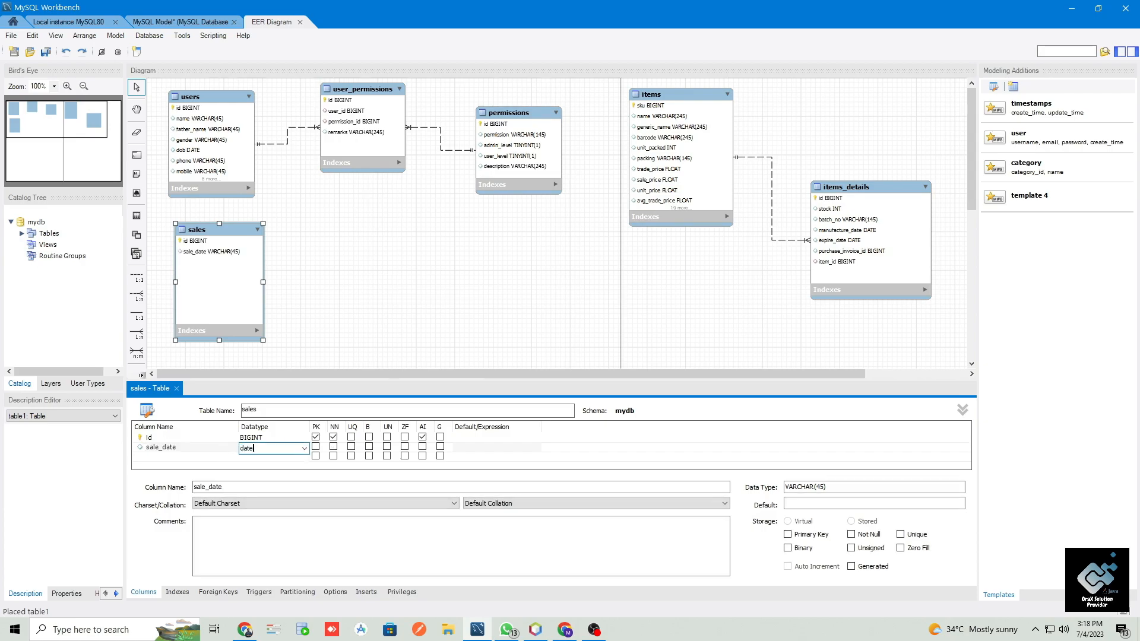
key(Tab)
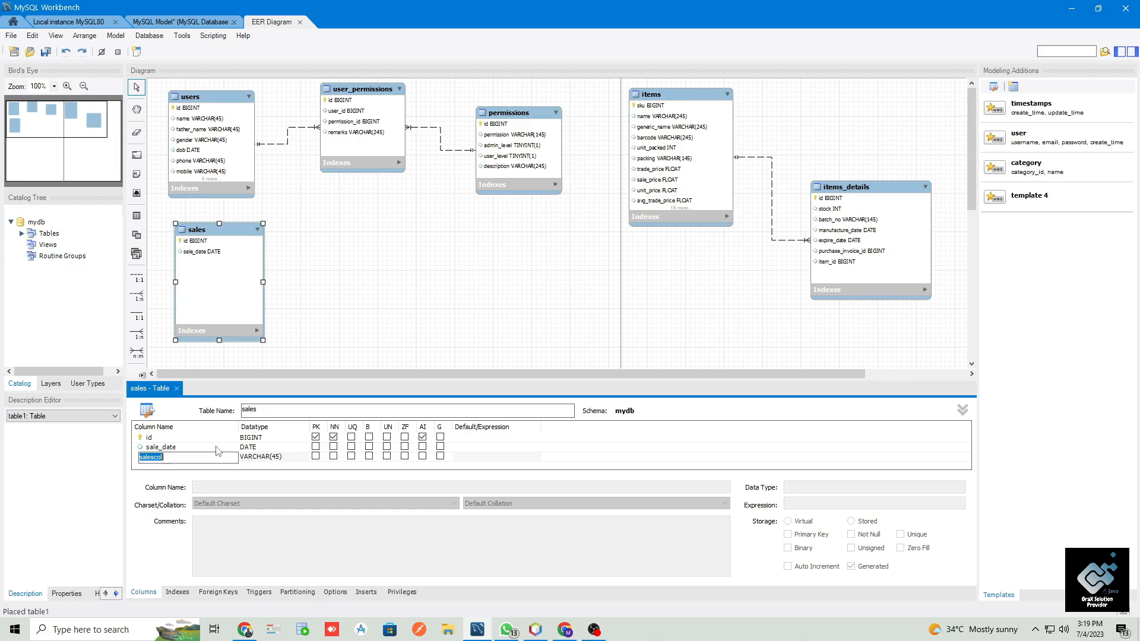
- Add cash_sale and credit_sale columns to the sales table, both with the FLOAT datatype
text(cash_sale)
key(Tab)
text(float)
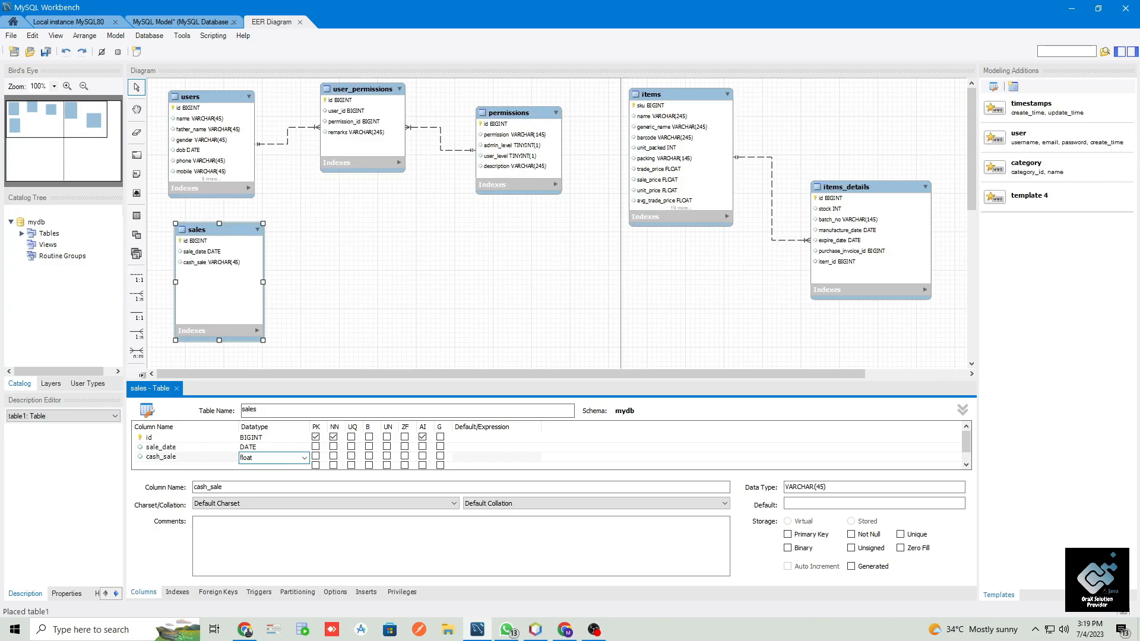
key(Return)
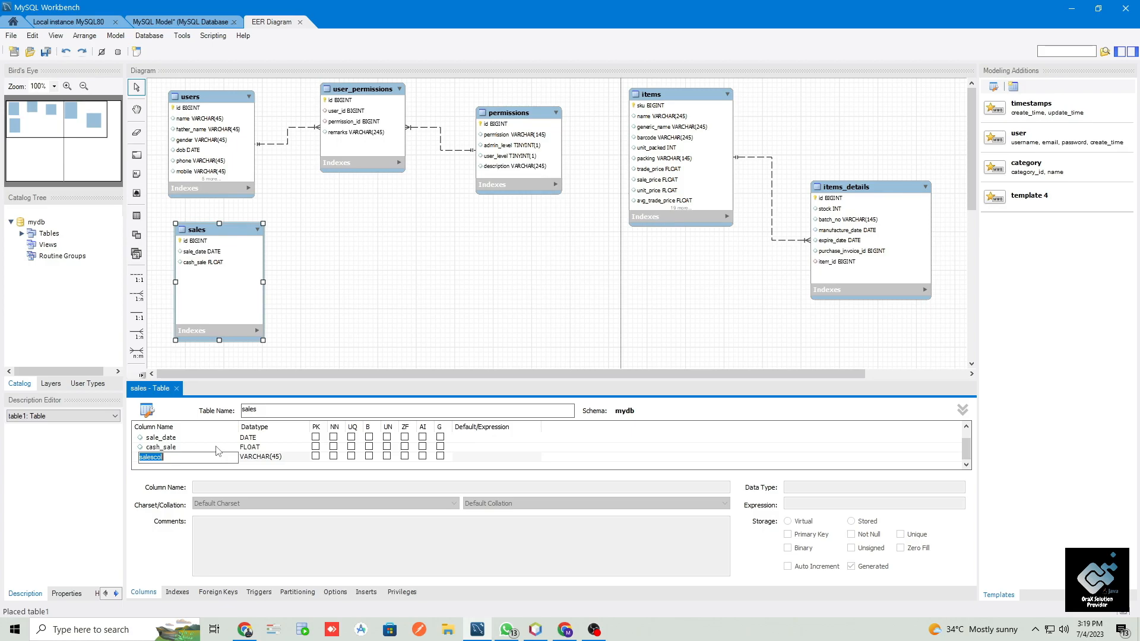
text(credit_sale)
key(Tab)
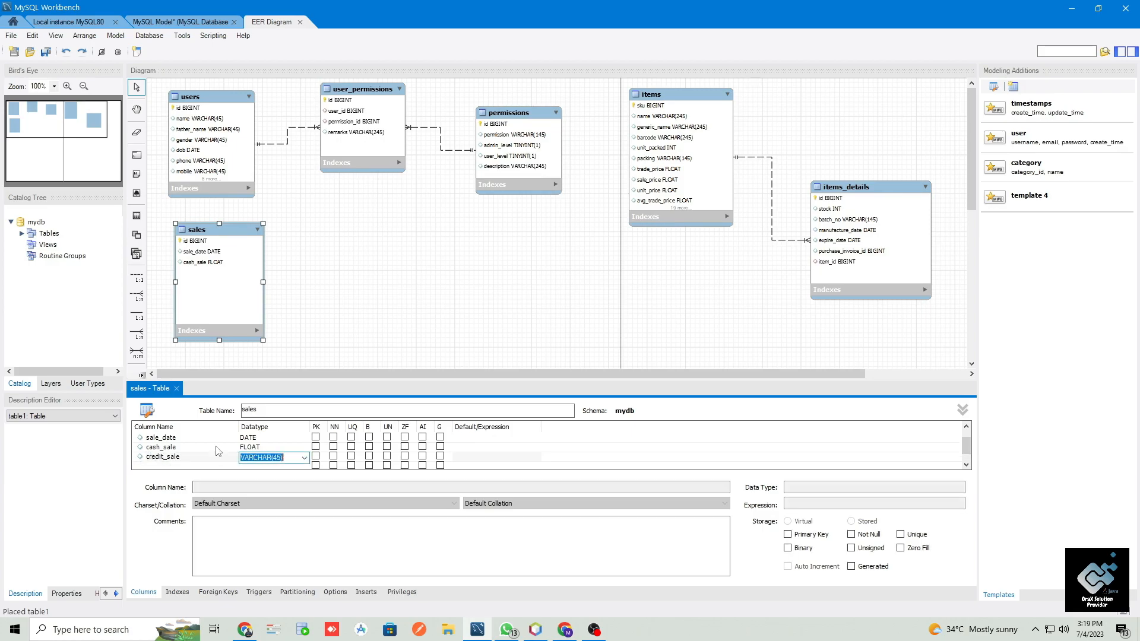
text(float)
key(Return)
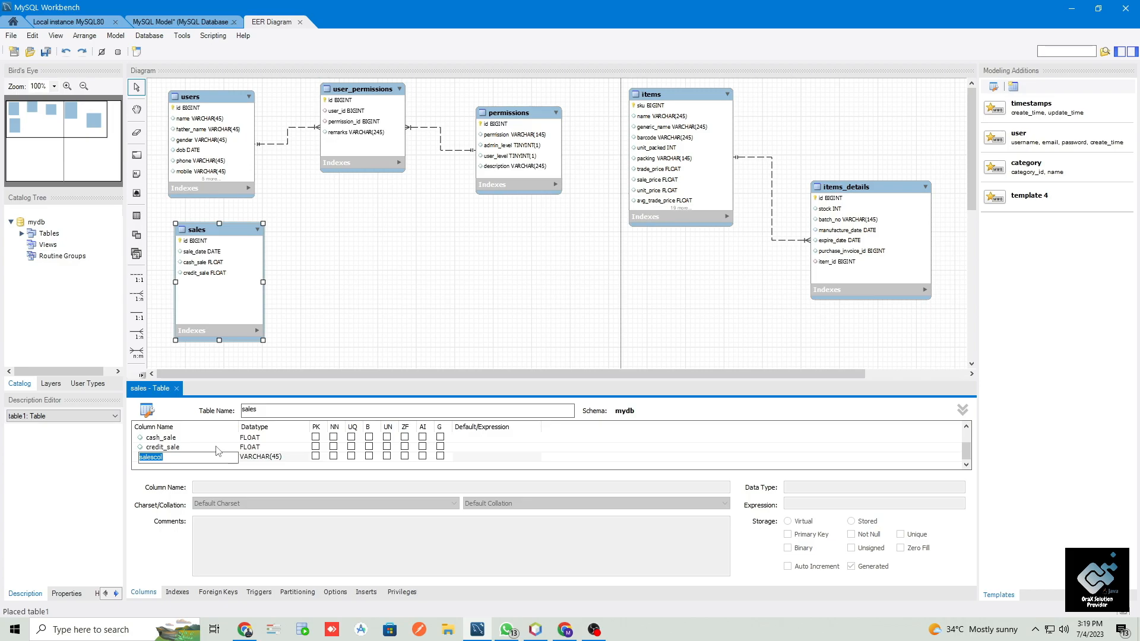
- Add sale_return and sale_loss columns to the sales table, both with the FLOAT datatype
text(sale_return)
key(Tab)
text(float)
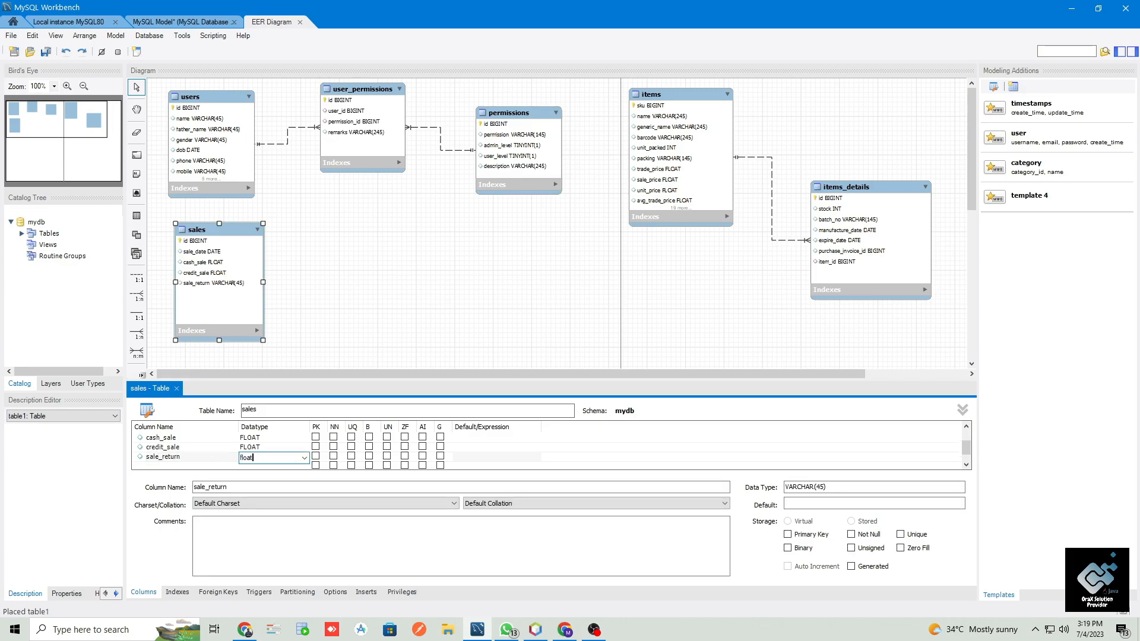
key(Tab)
text(sale)
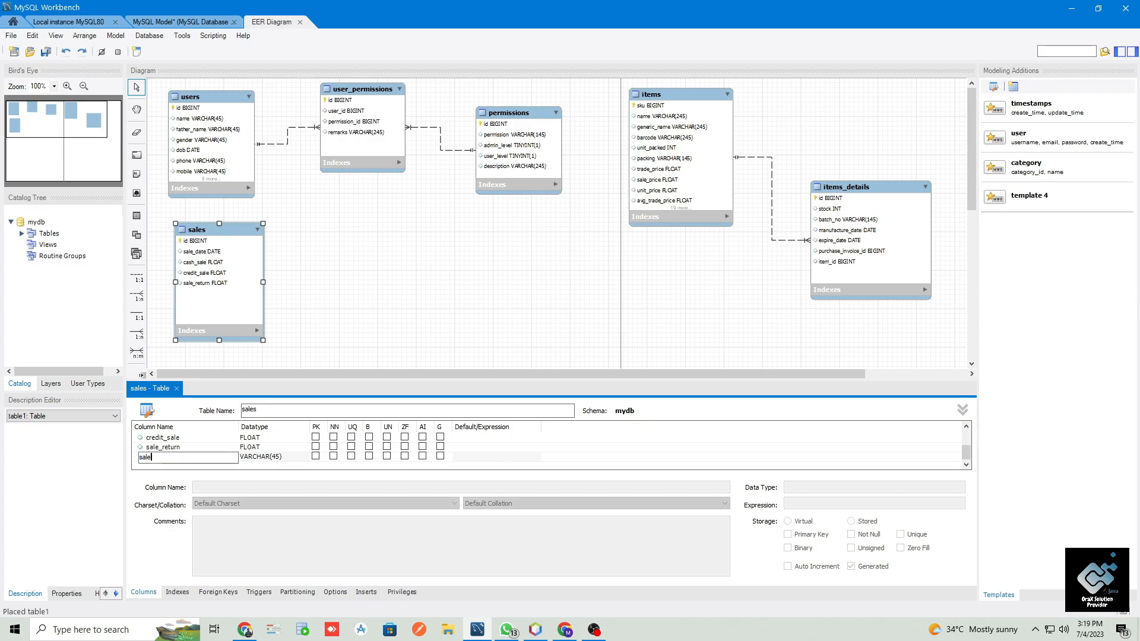
text(_loss)
key(Tab)
text(float)
key(Tab)
- Add a remarks column with the VARCHAR(245) datatype to the sales table
text(remarks)
key(Tab)
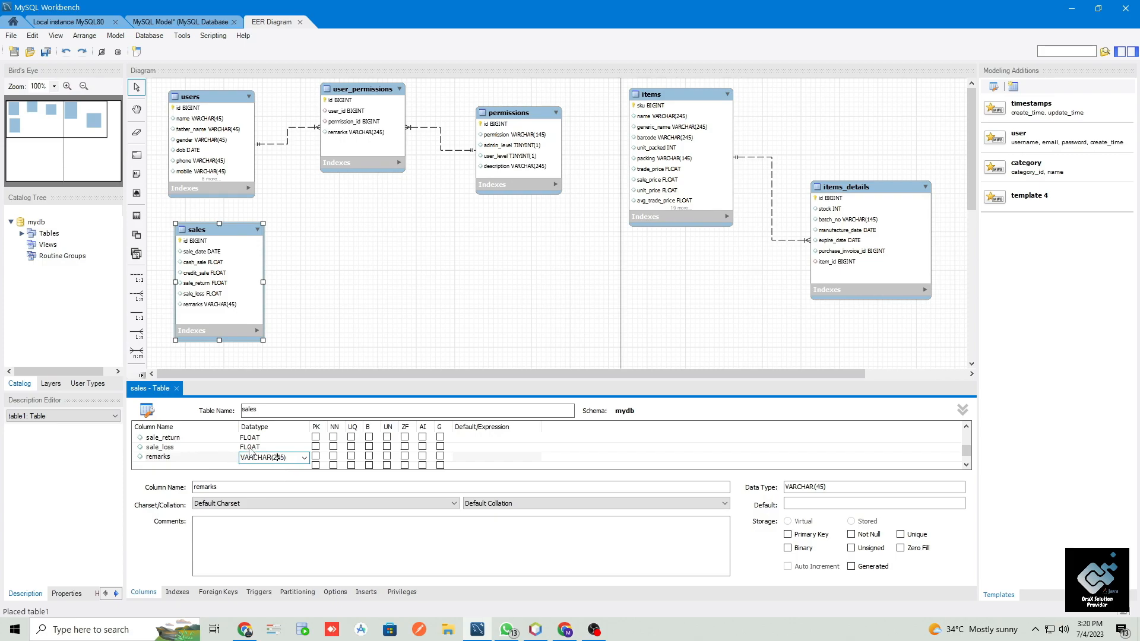
key(Return)
- Save the model and move the sales table so it lines up directly beneath the users table
key(ctrl+s)
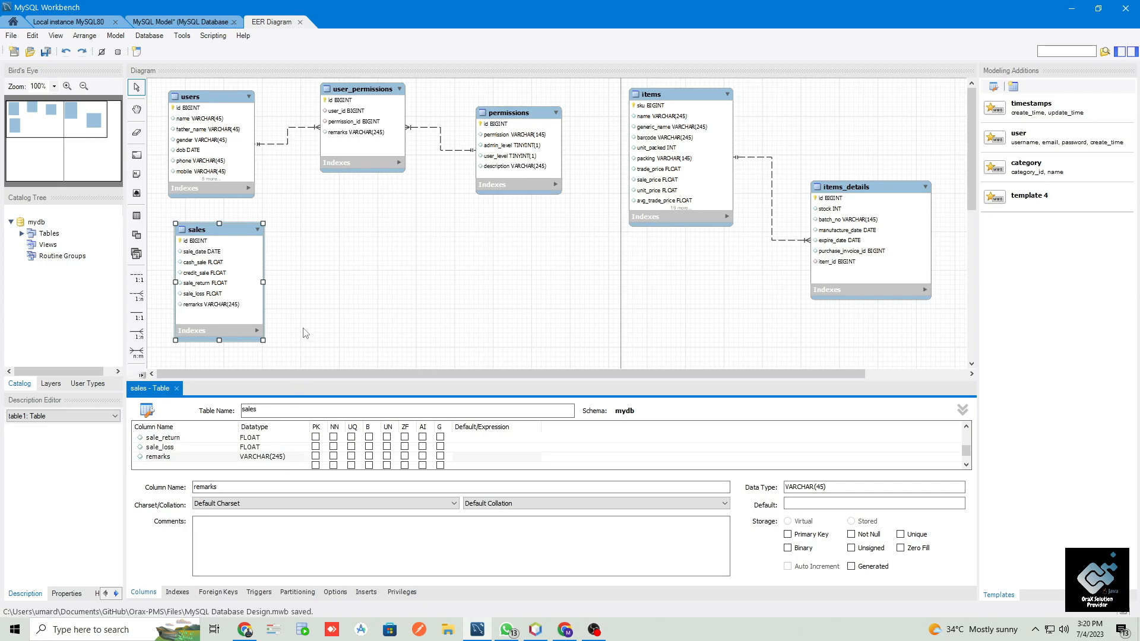
click(230, 277)
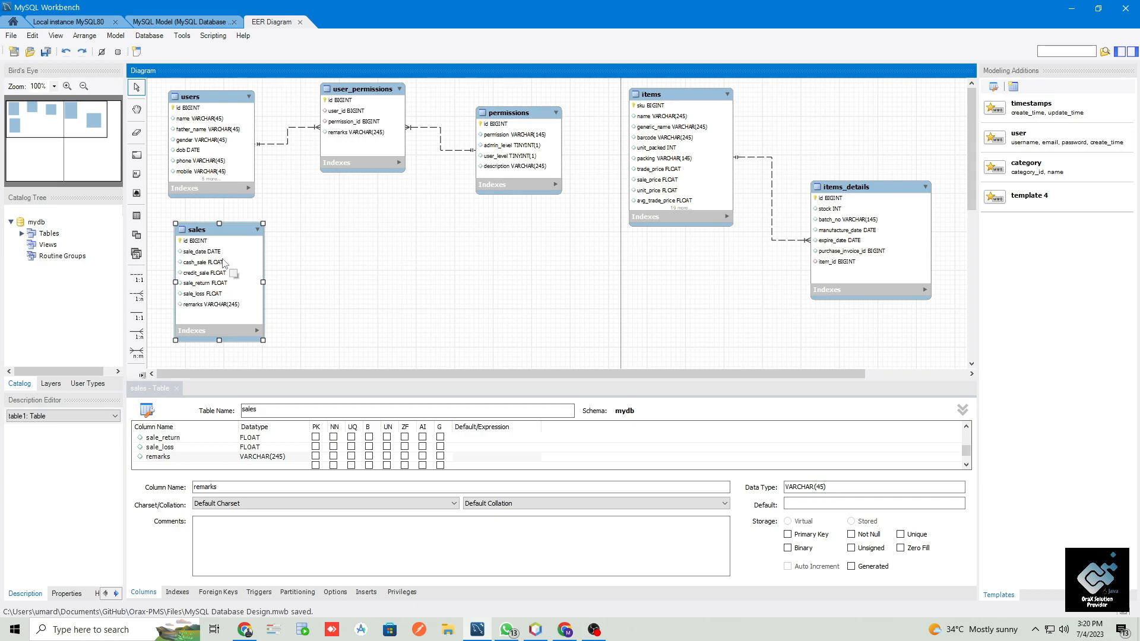
drag(228, 235, 219, 226)
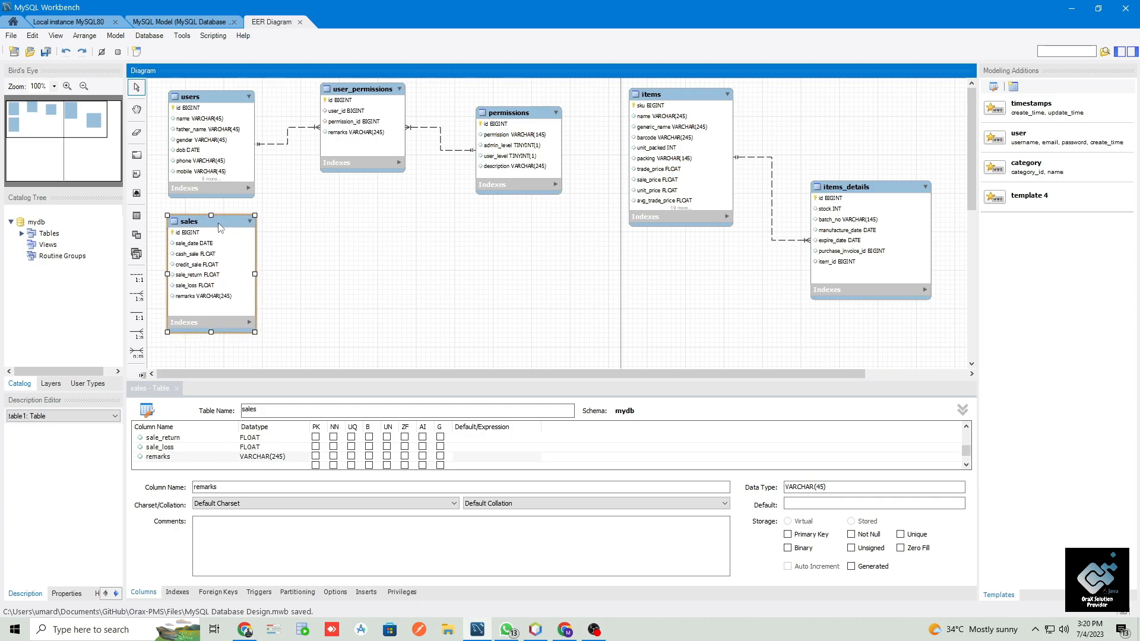
- Place another table to the right of sales, enlarge its box and name it sales_invoices
click(135, 219)
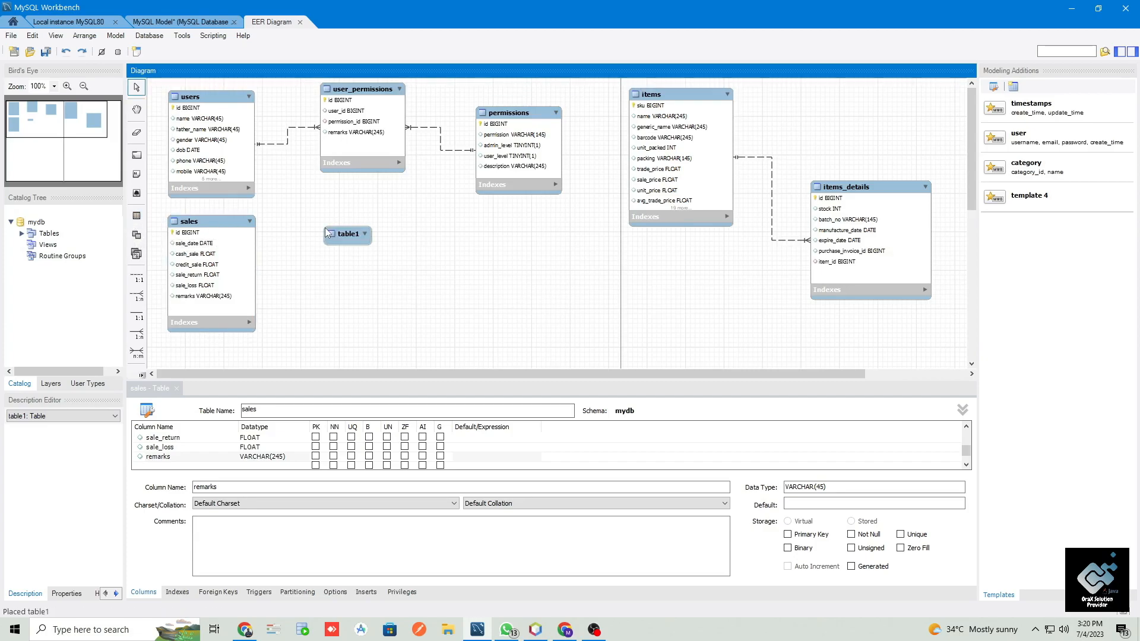
click(369, 242)
drag(370, 244, 434, 348)
double_click(352, 238)
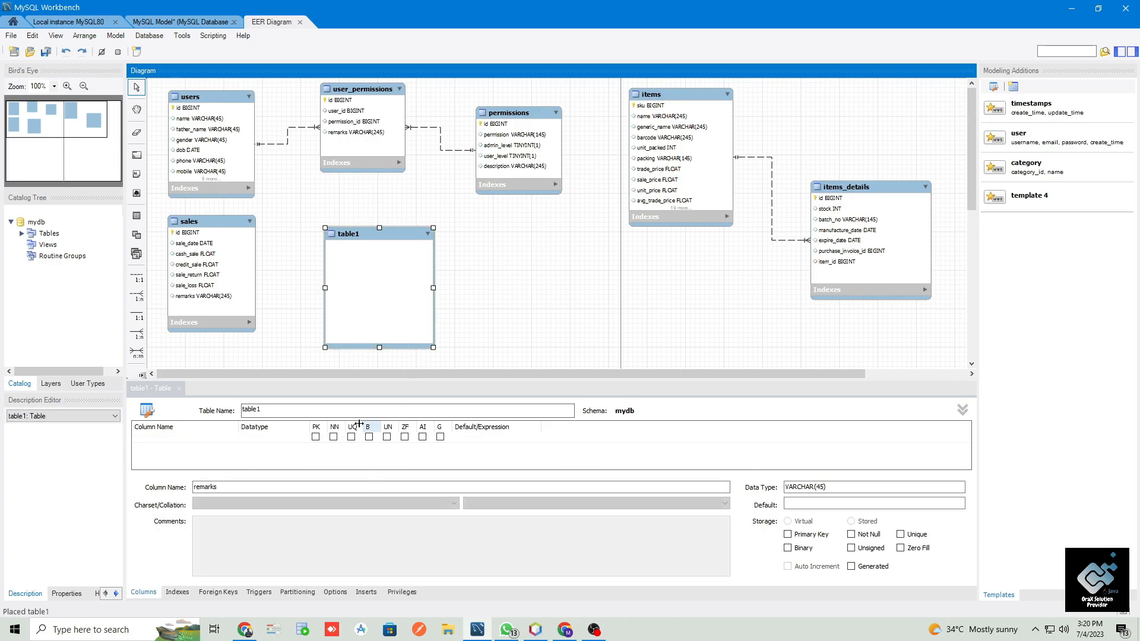
text(sal)
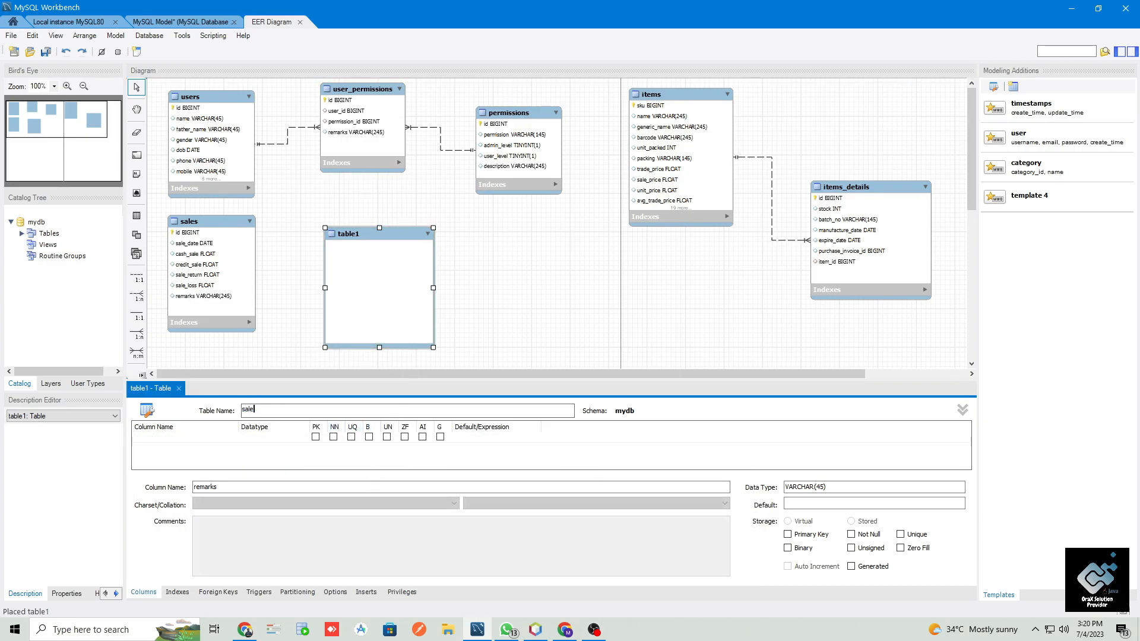
text(es_invoices)
- Add an auto-incrementing BIGINT primary key column named invoice_no to the sales_invoices table
click(222, 436)
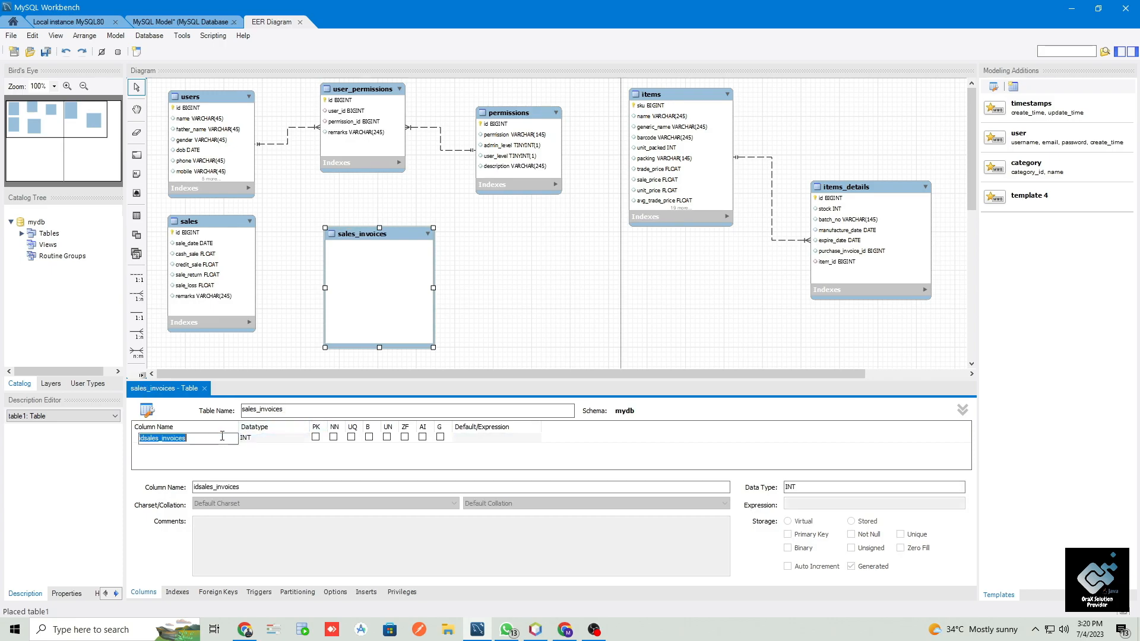
text(invoice_no)
key(Tab)
text(bigint)
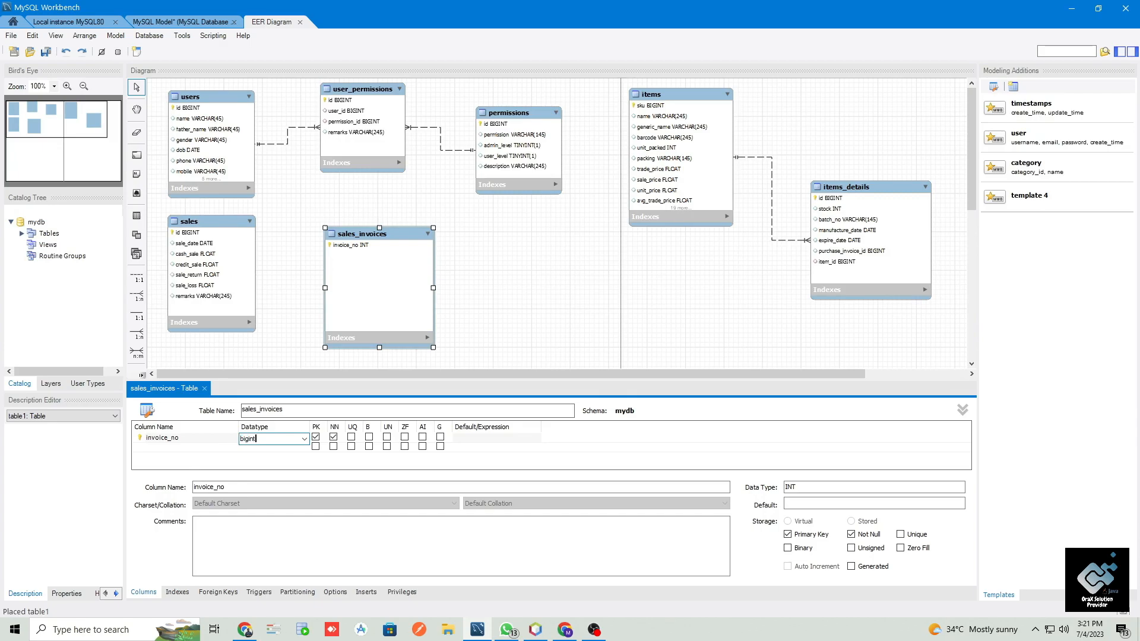
click(422, 437)
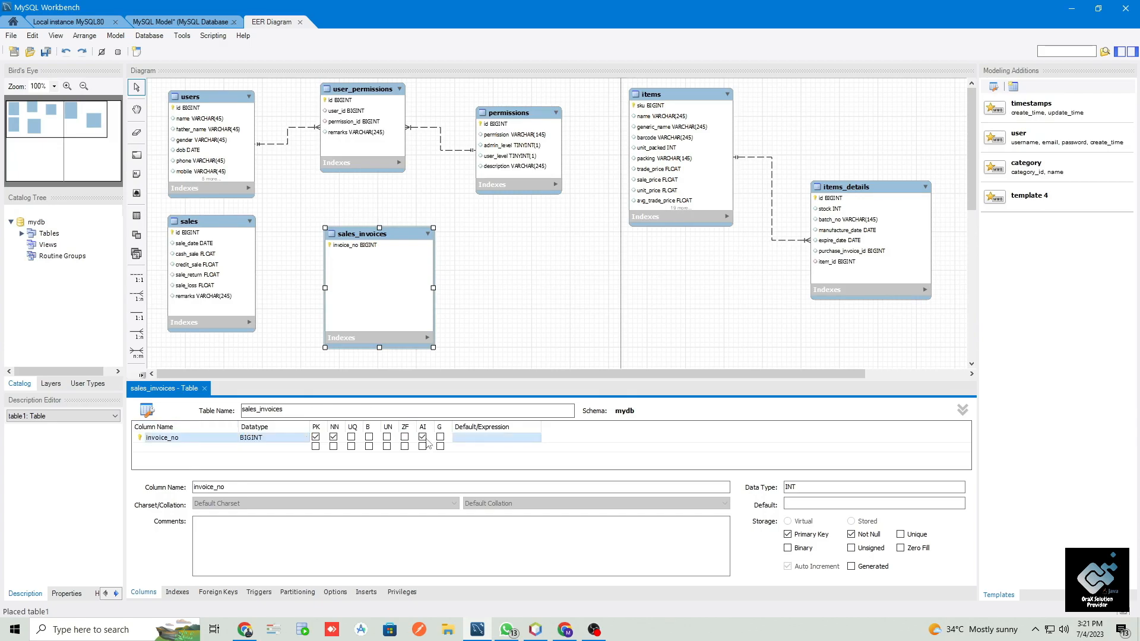
- Add a customer_id column with the BIGINT datatype to the sales_invoices table
click(231, 449)
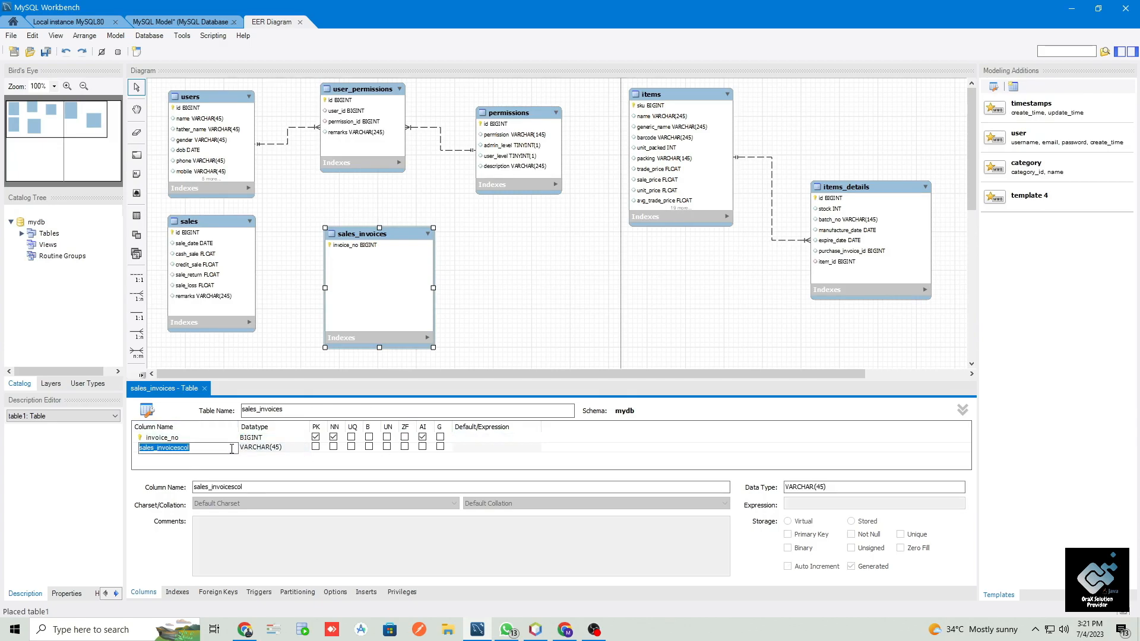
text(customer_id)
key(Tab)
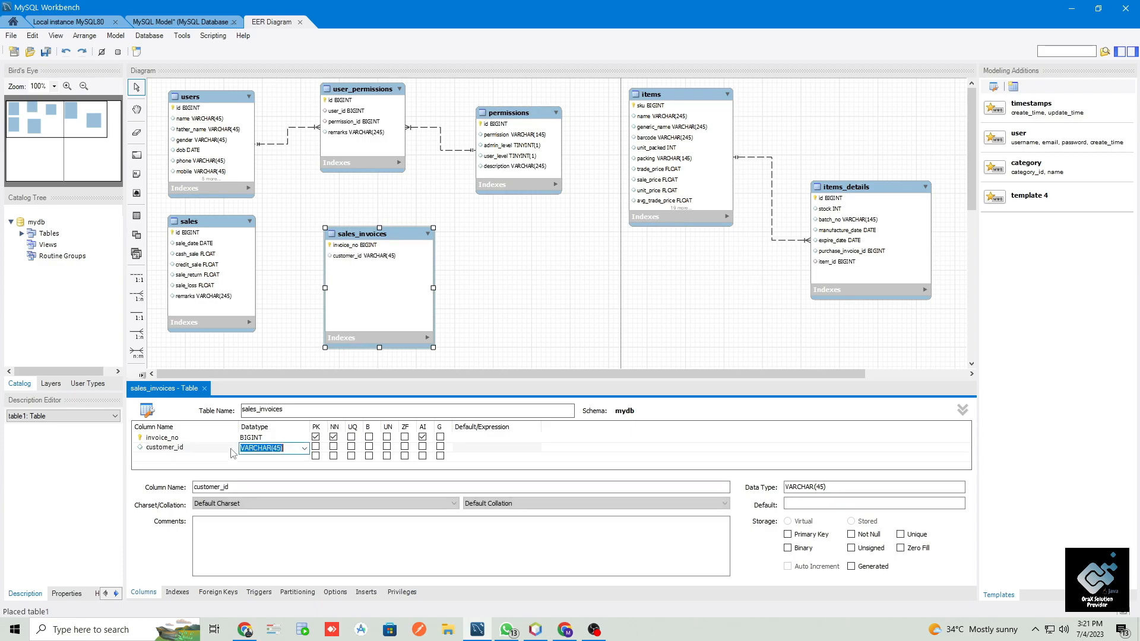
text(bigint)
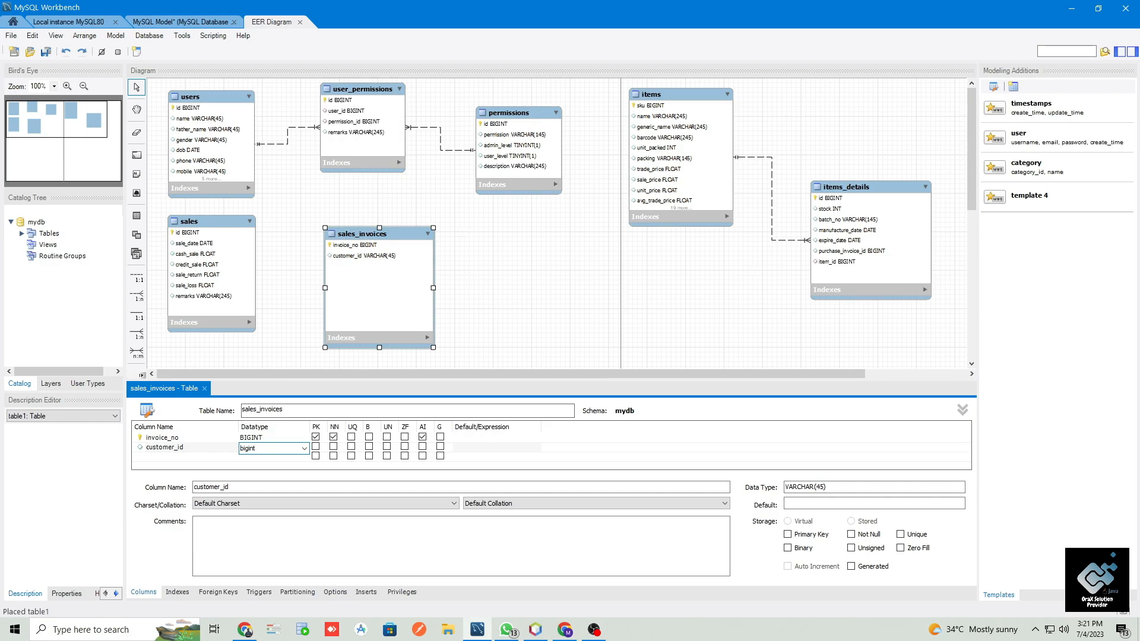
key(Return)
- Enlarge the table editor and add a total_bill column with the FLOAT datatype to sales_invoices
drag(332, 381, 331, 363)
double_click(185, 438)
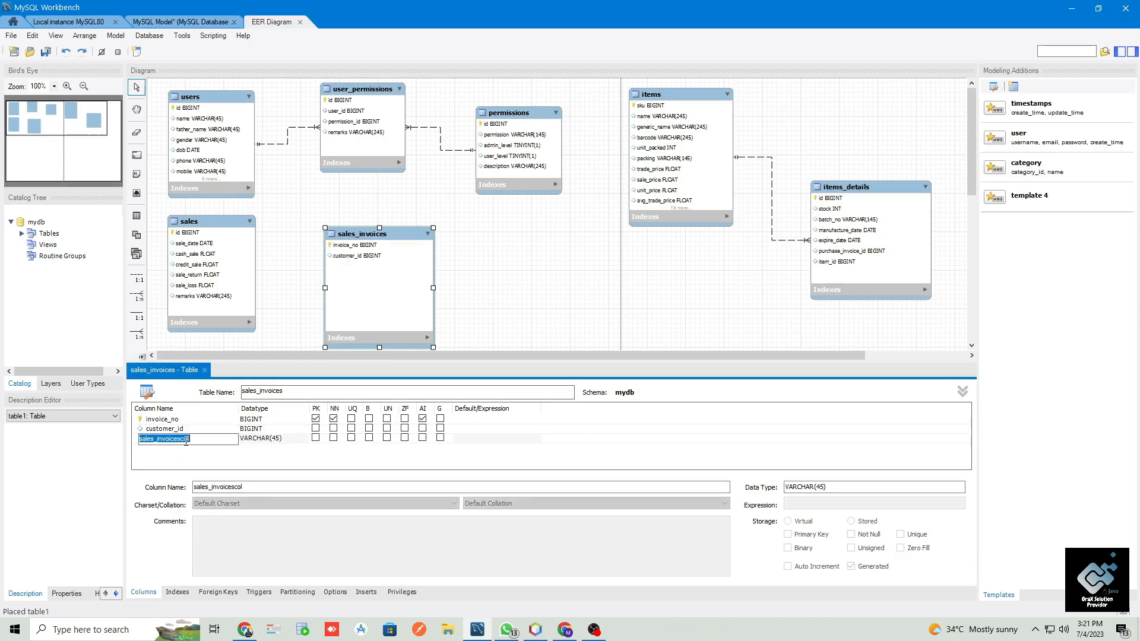
text(total_bill)
key(Tab)
text(float)
key(Tab)
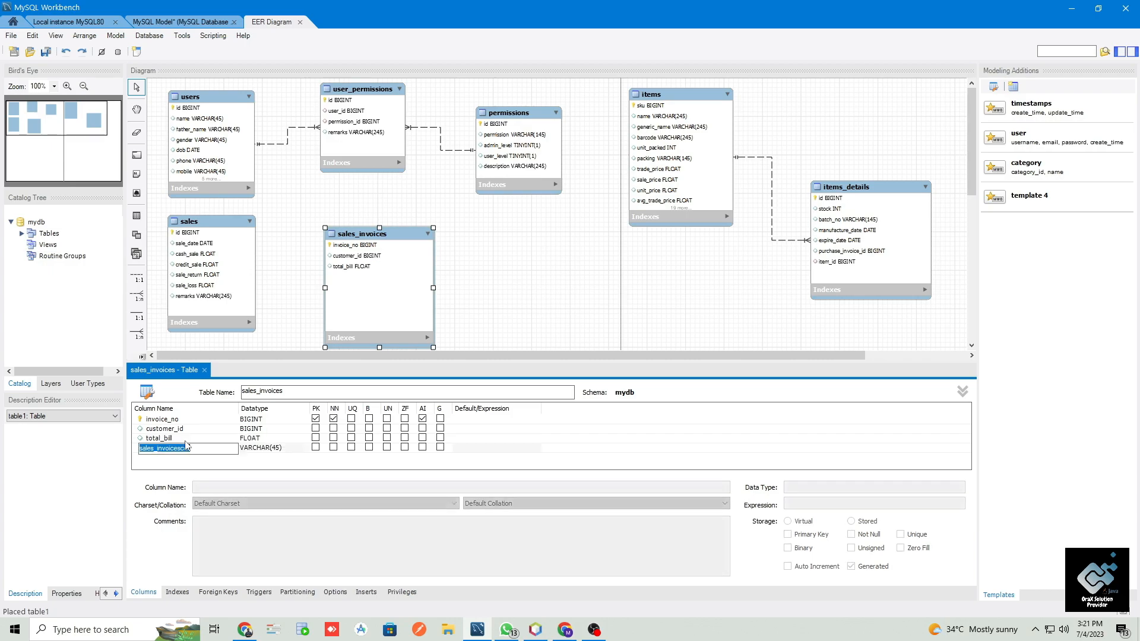
- Add a total_gst column with the FLOAT datatype to the sales_invoices table
text(total_gst)
key(Tab)
text(float)
key(Tab)
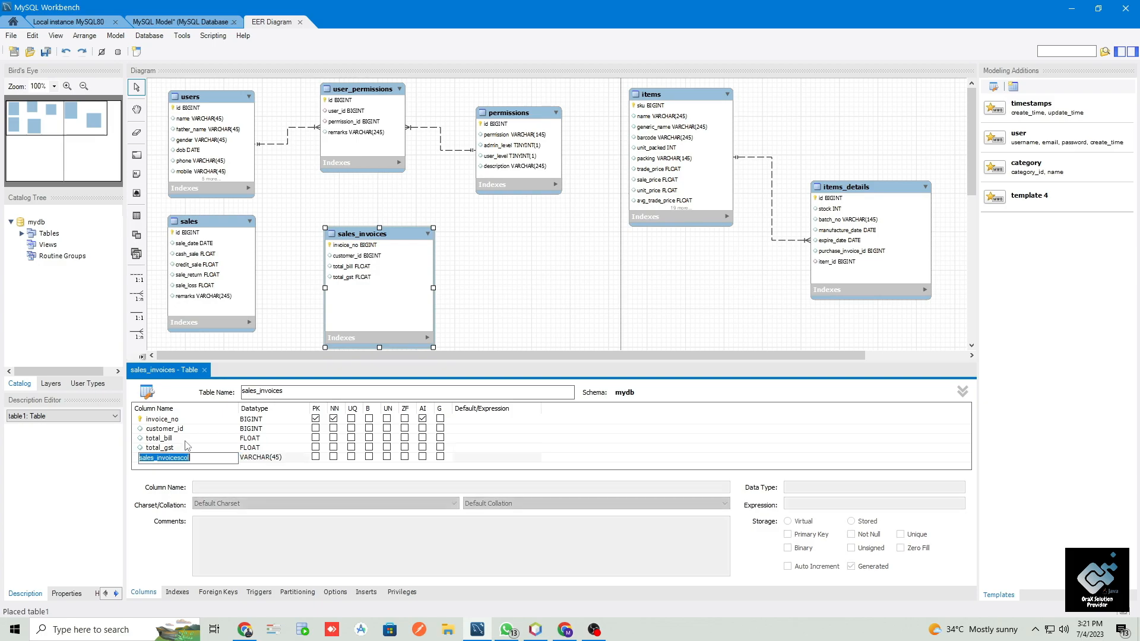
- Add a total_discount column with the FLOAT datatype to the sales_invoices table
text(total_dsi)
key(BackSpace)
text(iscount)
key(Tab)
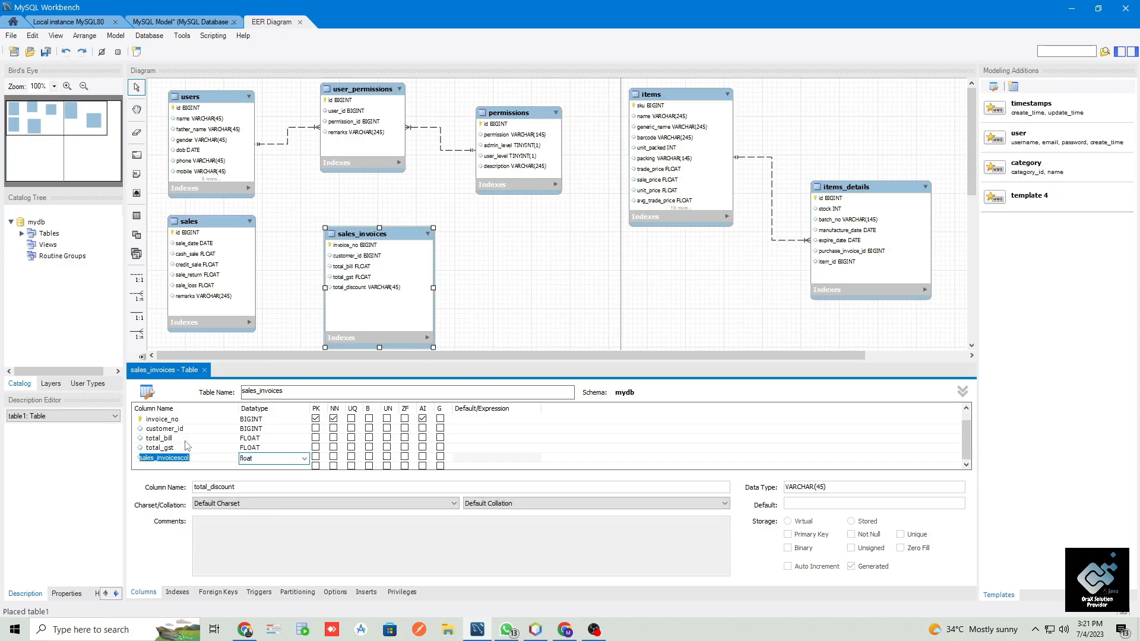
key(Return)
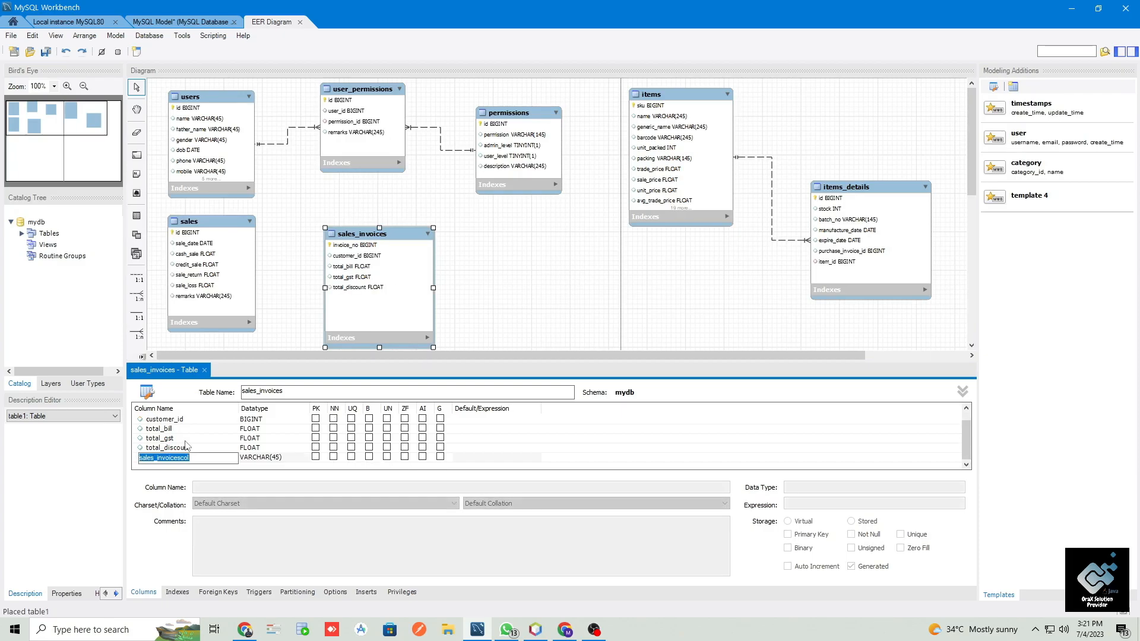
- Add a net_bill column with the FLOAT datatype to the sales_invoices table
text(total_ne)
key(BackSpace)
key(BackSpace)
key(BackSpace)
key(BackSpace)
key(BackSpace)
key(BackSpace)
key(BackSpace)
key(BackSpace)
text(net_bill)
key(Tab)
text(floa)
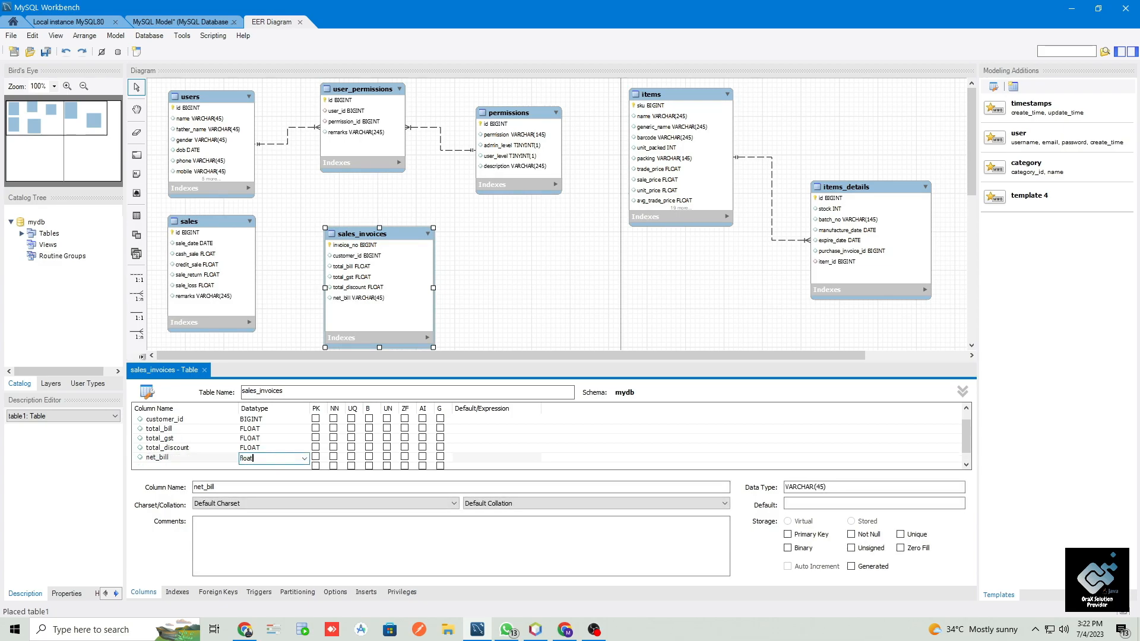
key(Return)
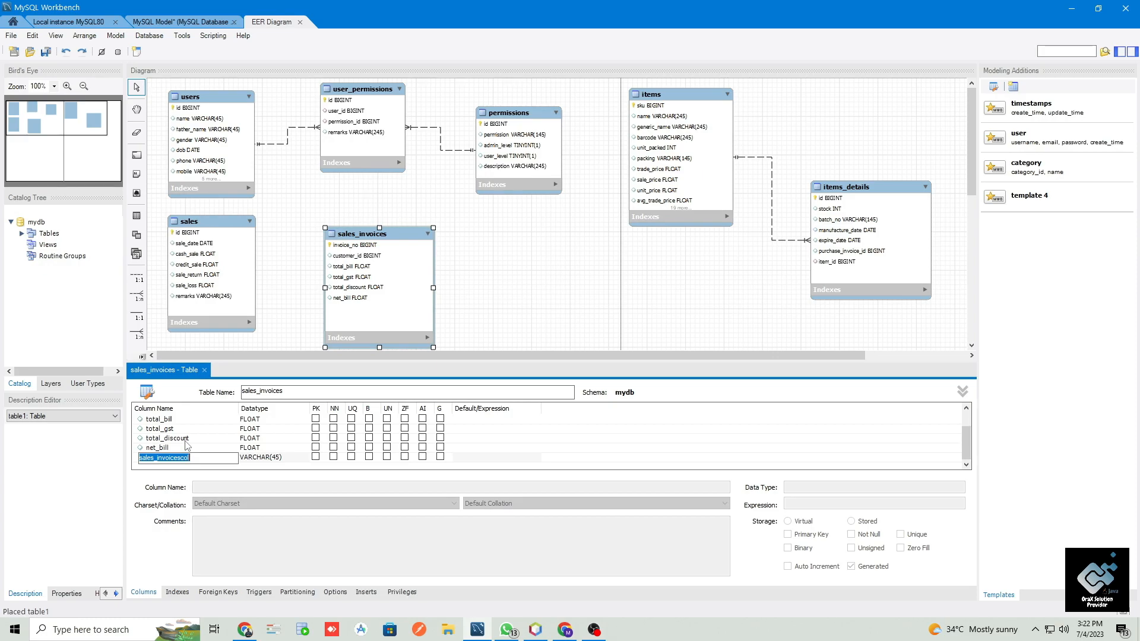
- Add a user_id column with the BIGINT datatype to sales_invoices and enlarge the table editor to show more column rows
text(user_id)
key(Tab)
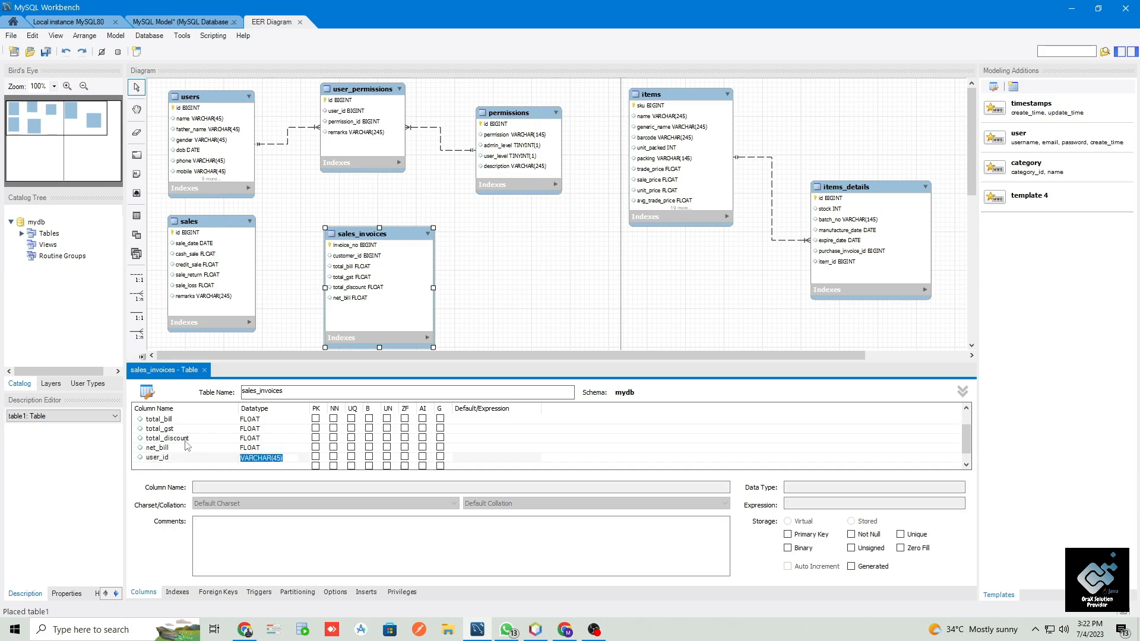
text(bigint)
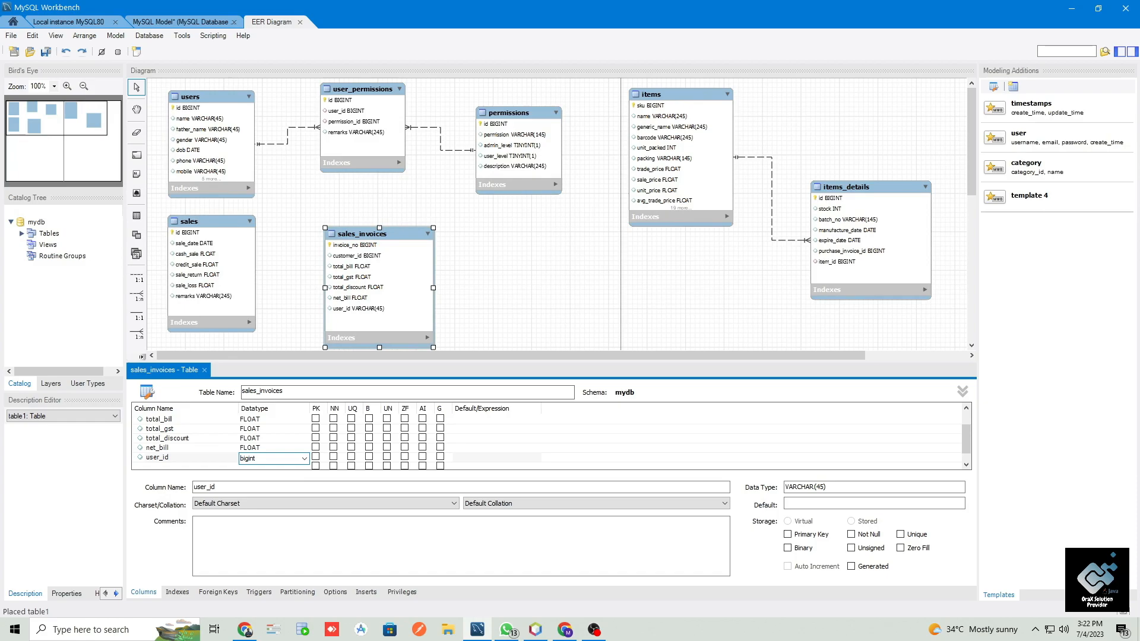
key(Return)
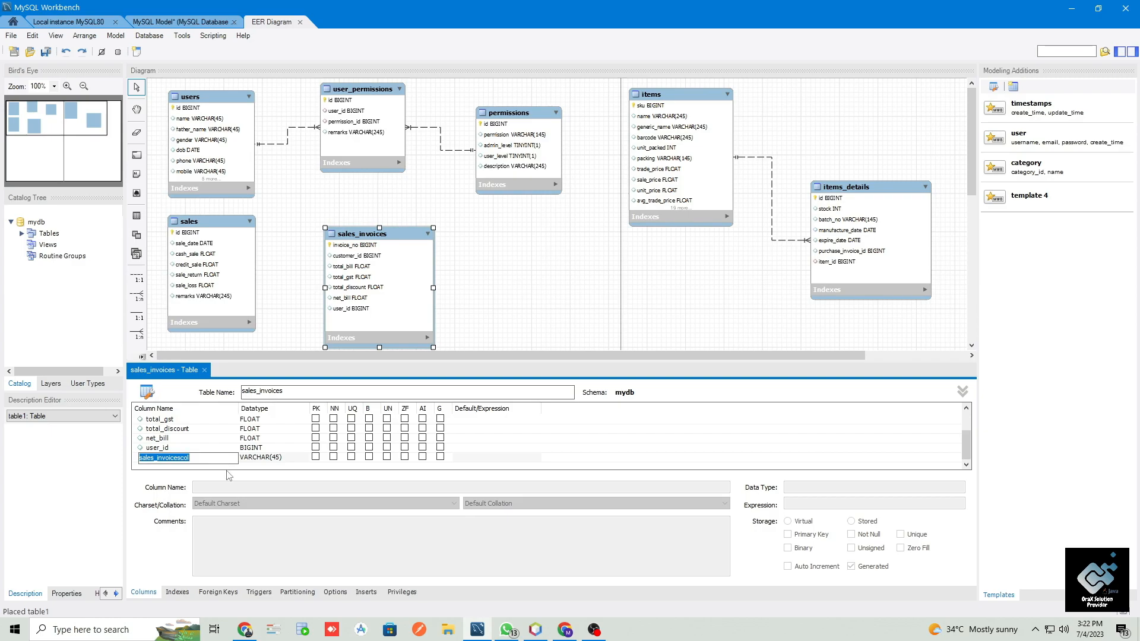
drag(259, 361, 260, 330)
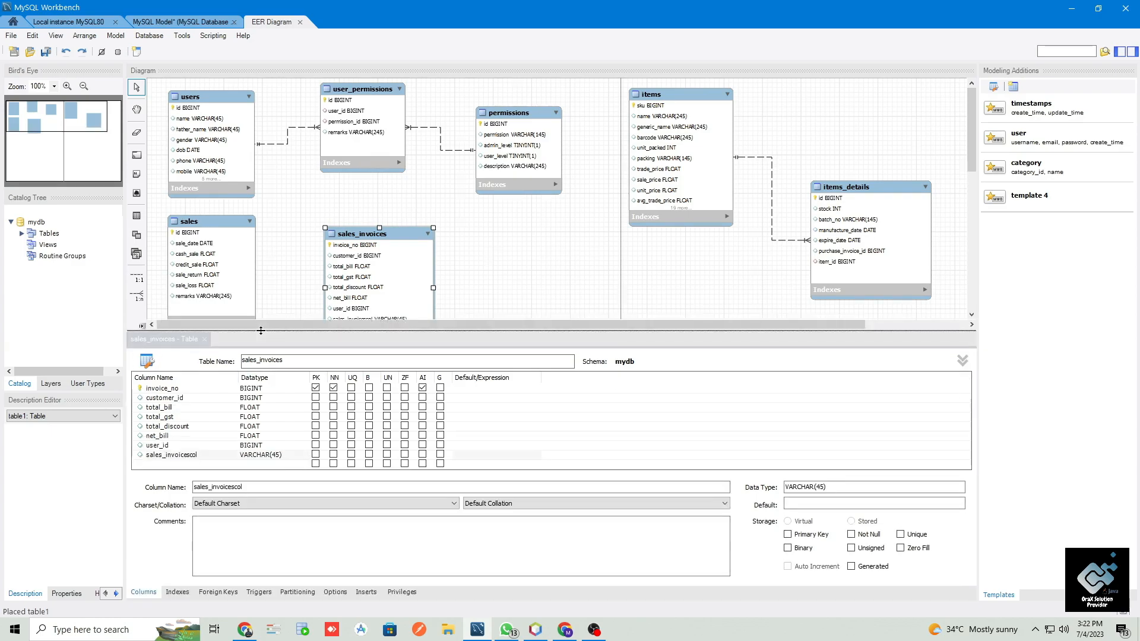
- Switch to NetBeans and expand the sales_invoices table of the orax-pms database to check its columns, including invoice_datetime
click(535, 630)
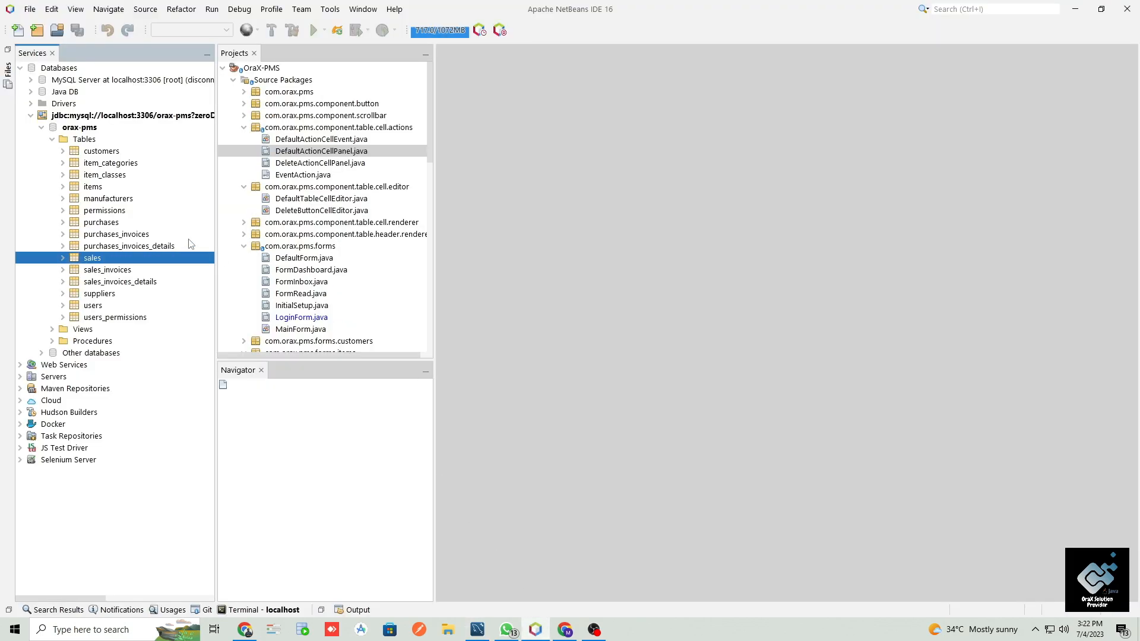
click(109, 271)
click(62, 270)
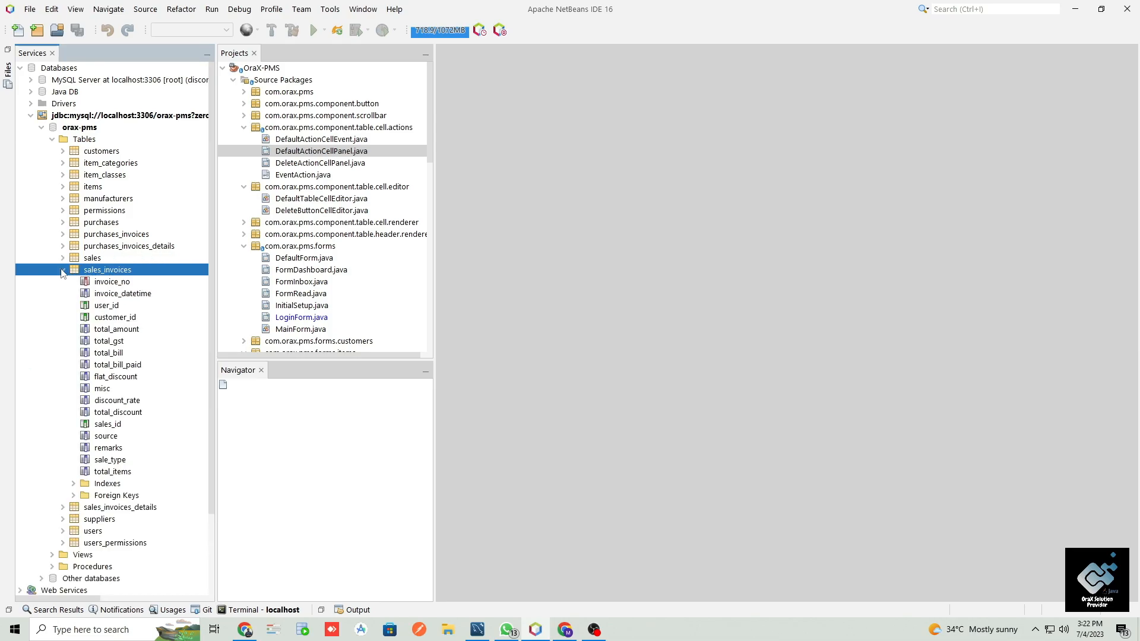
click(113, 294)
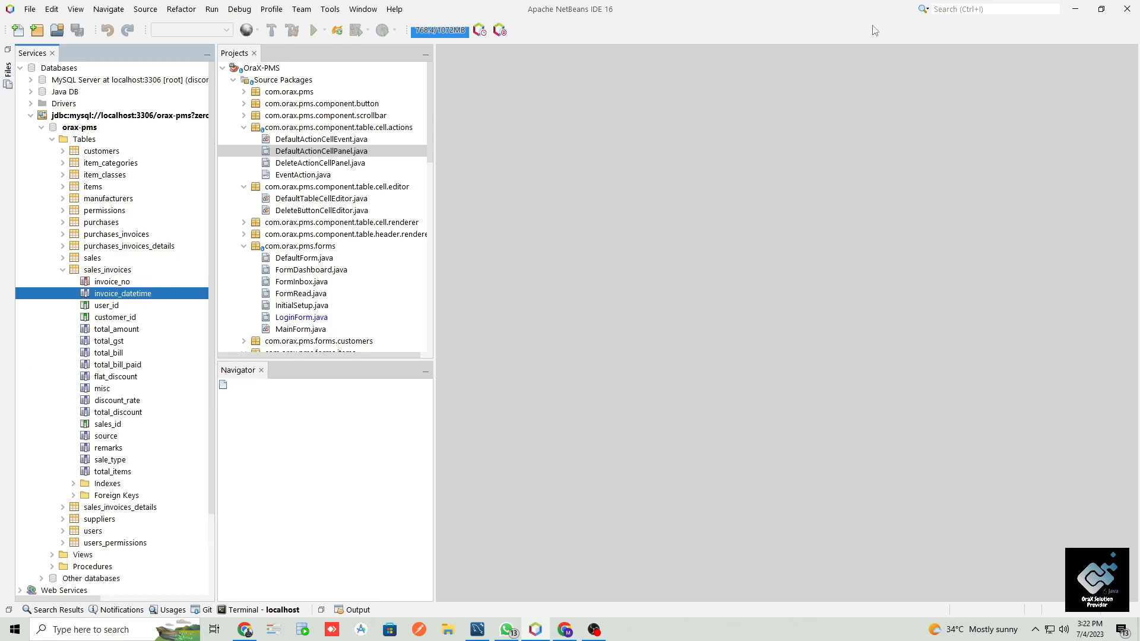
click(1075, 10)
- Add an invoice_datetime column with the TIMESTAMP datatype to the sales_invoices table in MySQL Workbench
click(180, 464)
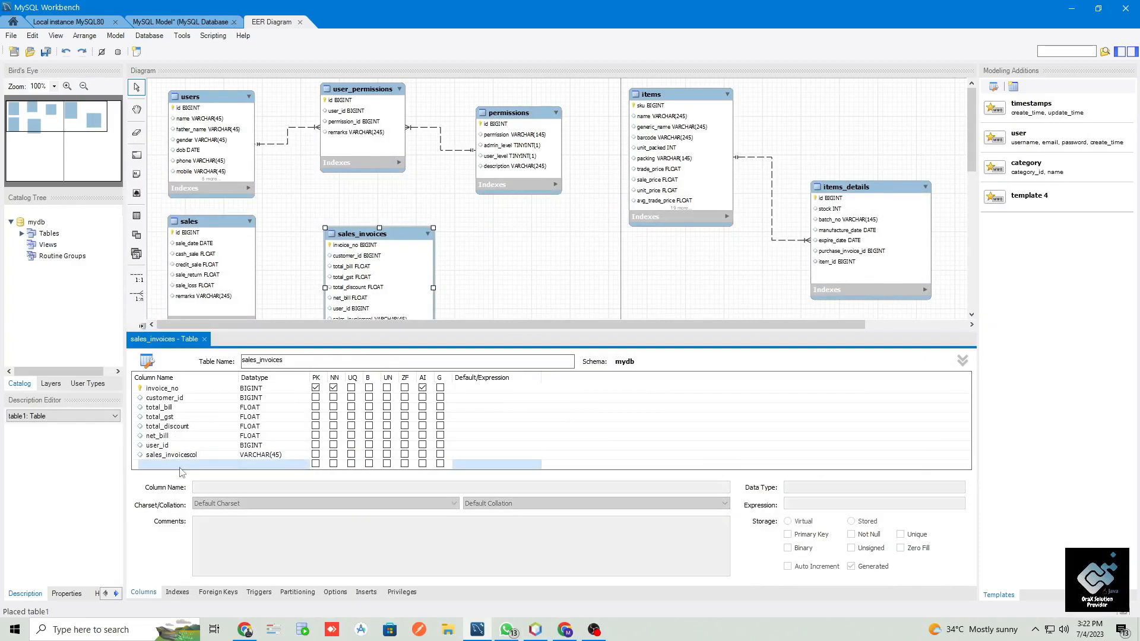
text(in)
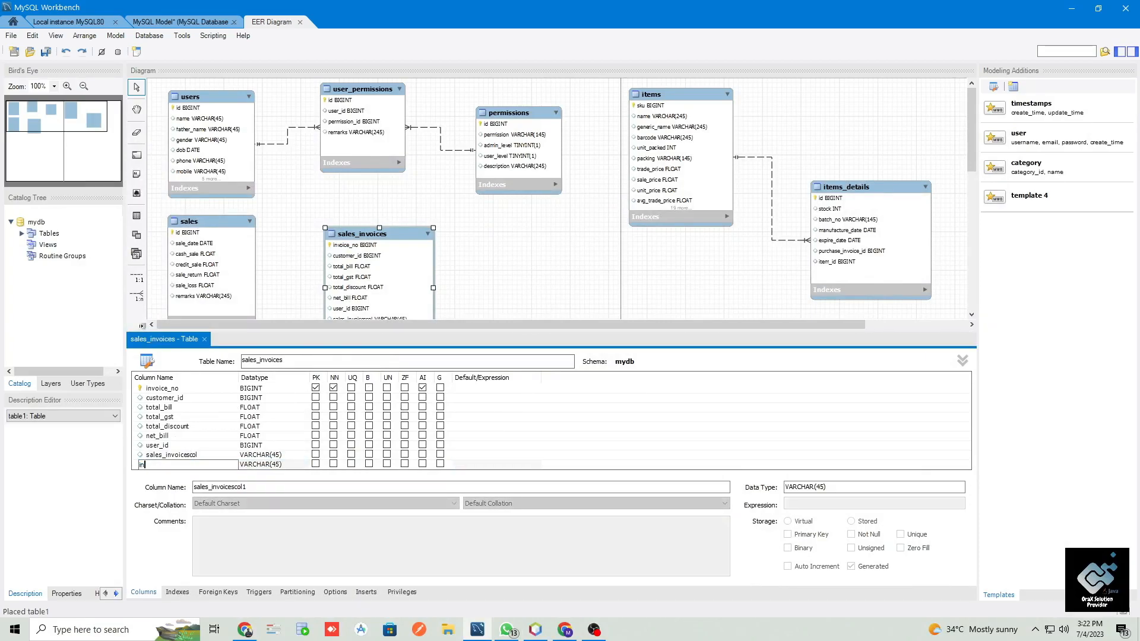
text(voice_date)
key(BackSpace)
key(BackSpace)
key(BackSpace)
key(BackSpace)
text(time)
key(BackSpace)
key(BackSpace)
key(BackSpace)
key(BackSpace)
text(datetime)
key(Tab)
text(simes)
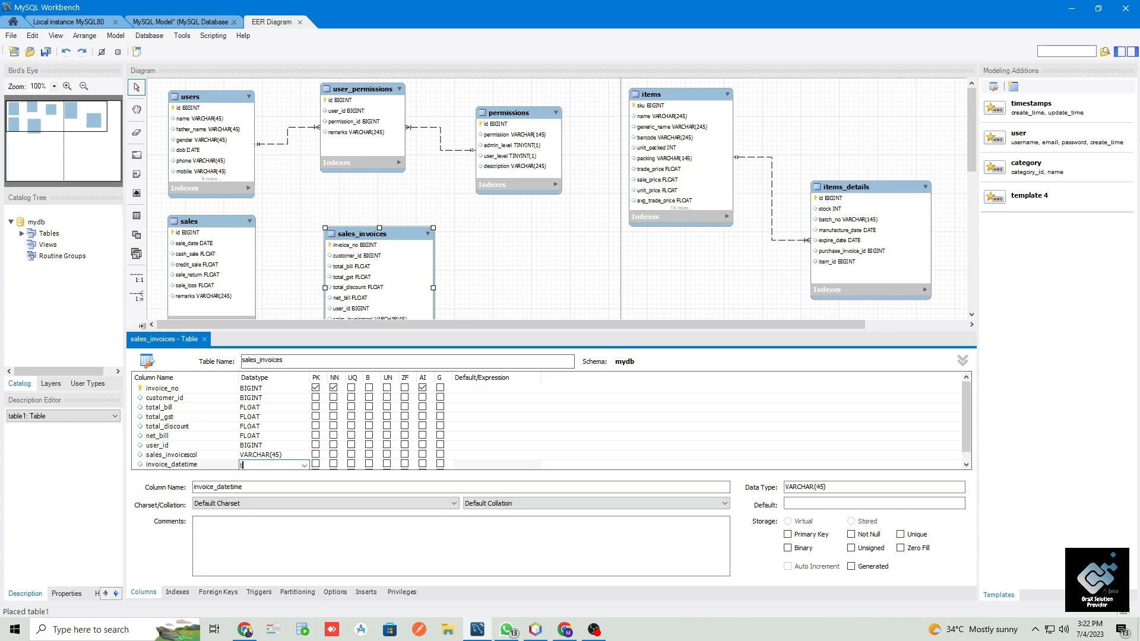
text(tamp)
click(181, 468)
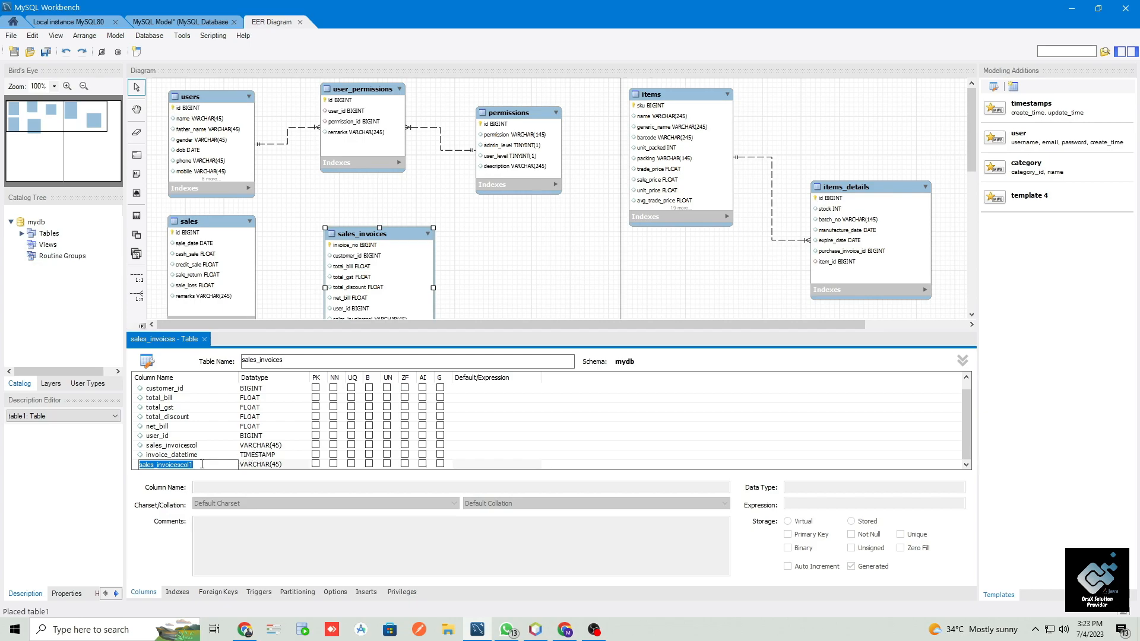
- Switch to NetBeans and review the reference sales_invoices columns from user_id to sales_id for fields missing in the new table
key(alt+Tab)
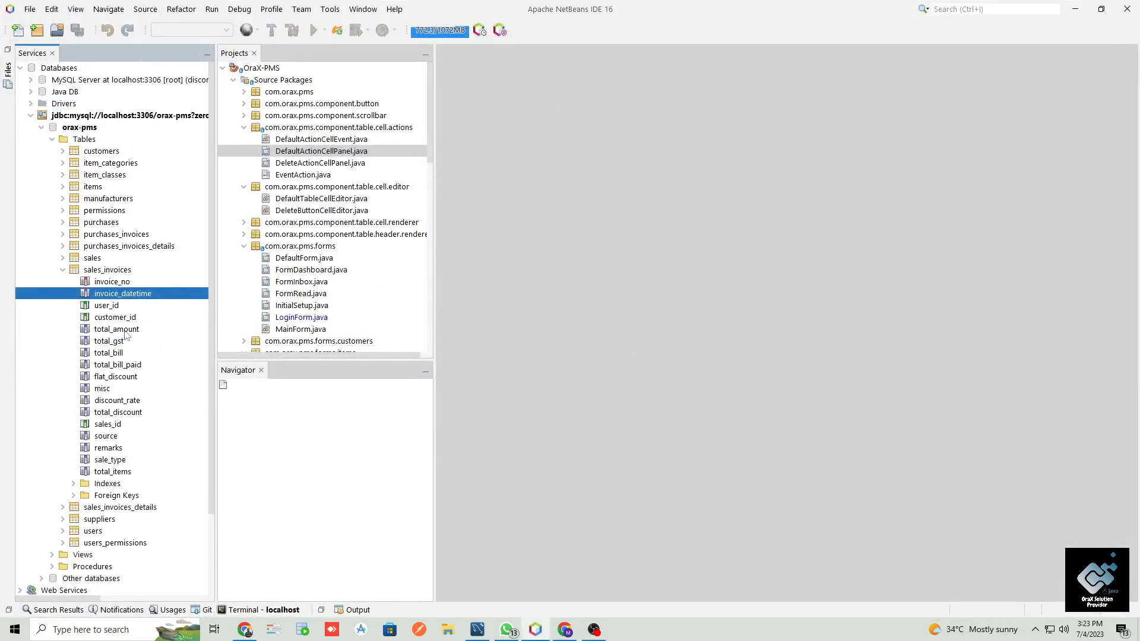
click(108, 307)
click(109, 318)
click(109, 331)
click(107, 343)
click(107, 354)
click(105, 364)
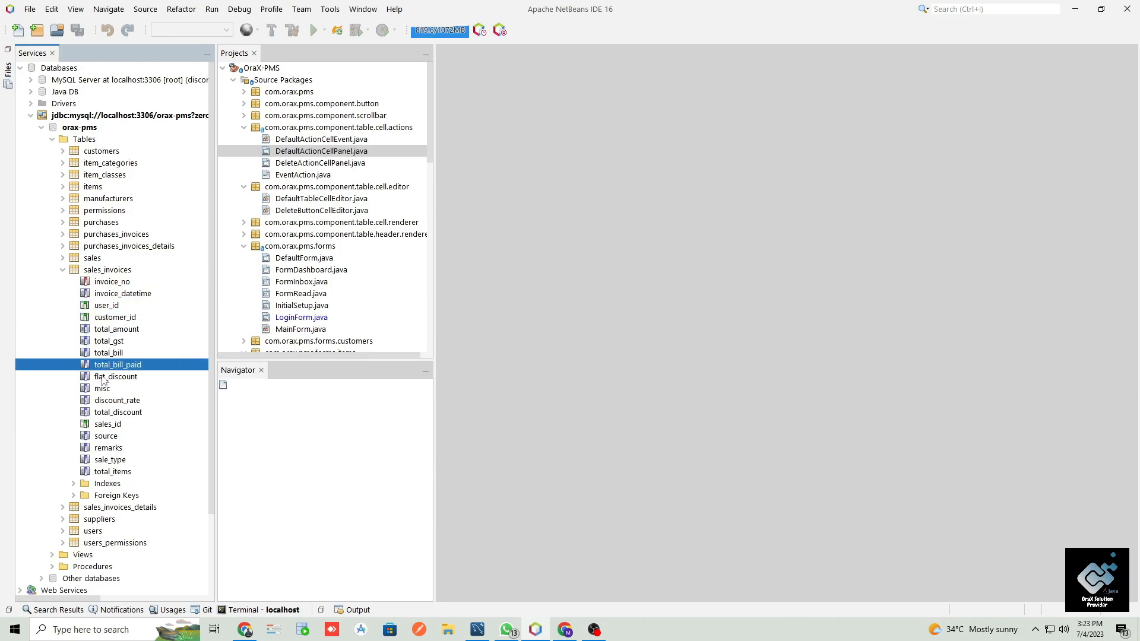
click(103, 378)
click(102, 390)
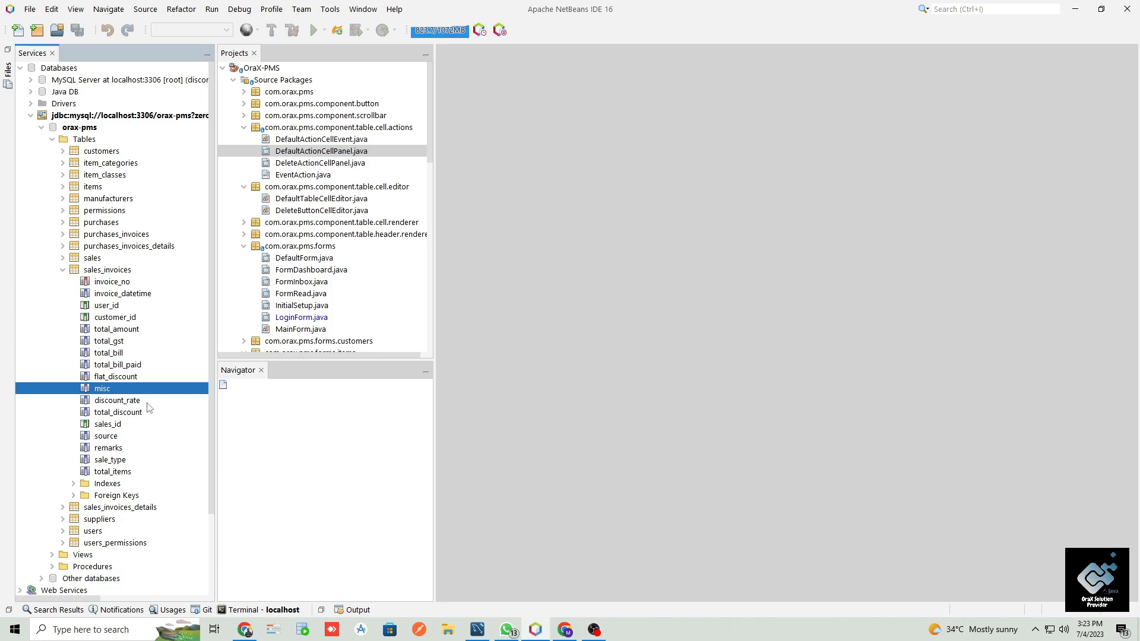
click(131, 415)
click(115, 428)
key(alt+Tab)
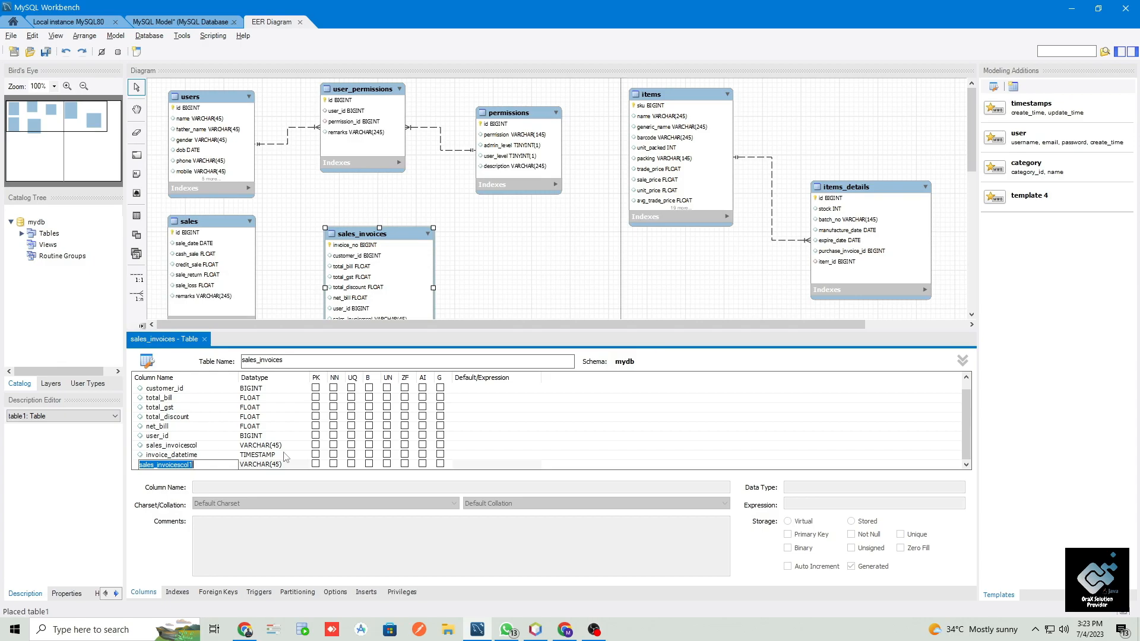
- Add a sales_id column with the BIGINT datatype to the sales_invoices table
text(sale_s_id)
key(Tab)
text(bigint)
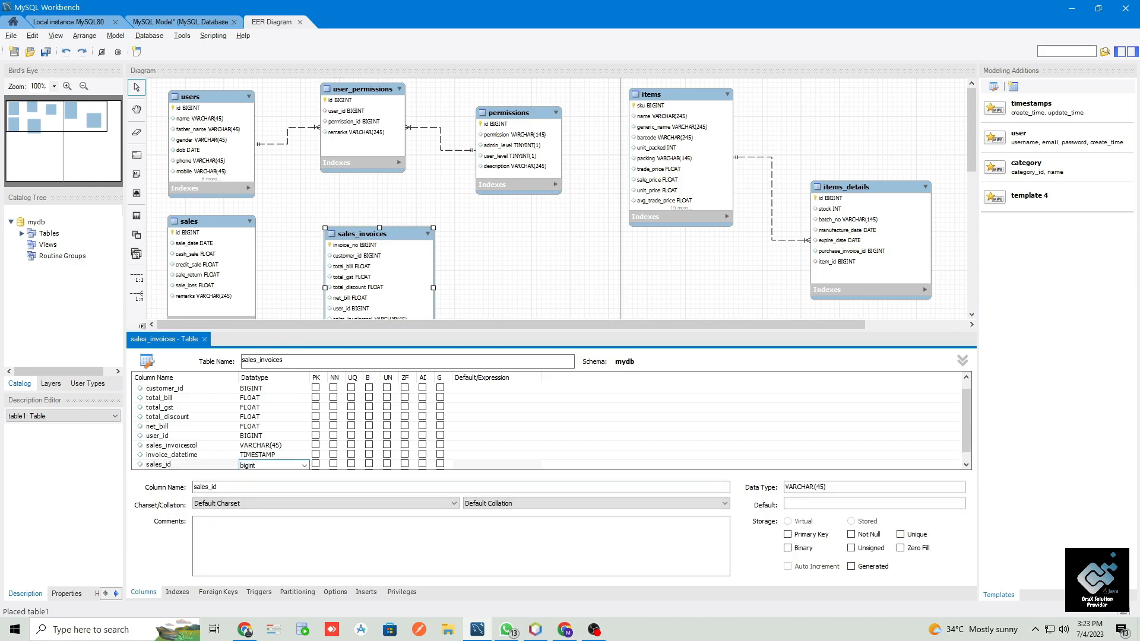
click(224, 445)
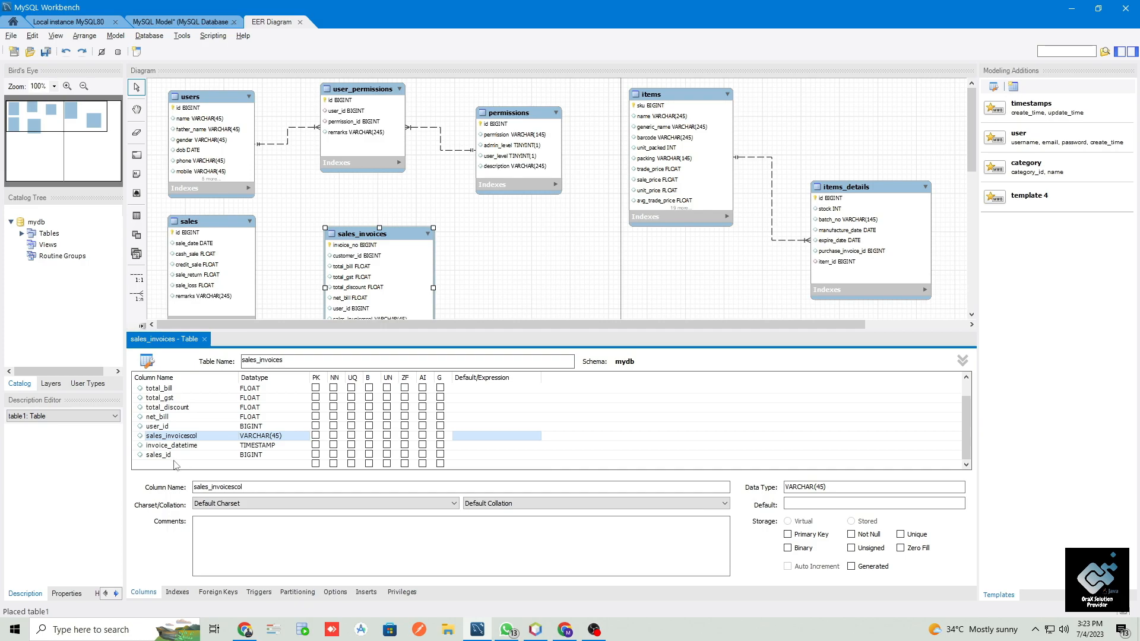
- Check the source field in the NetBeans reference table and add a source column with the VARCHAR(45) datatype to sales_invoices
click(175, 464)
key(alt+Tab)
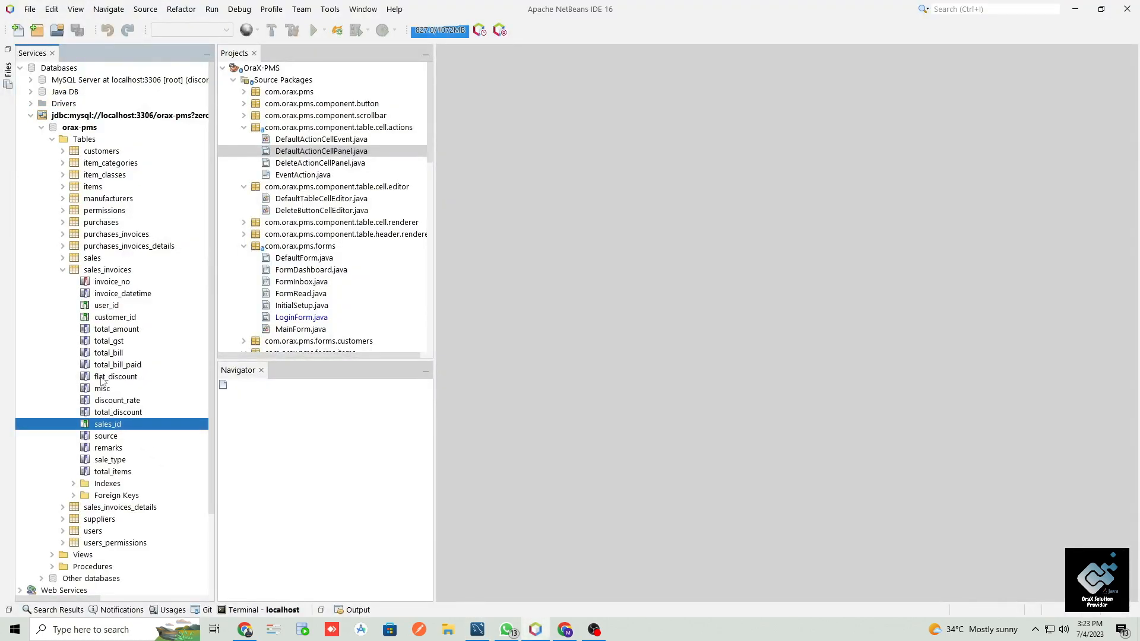
click(104, 440)
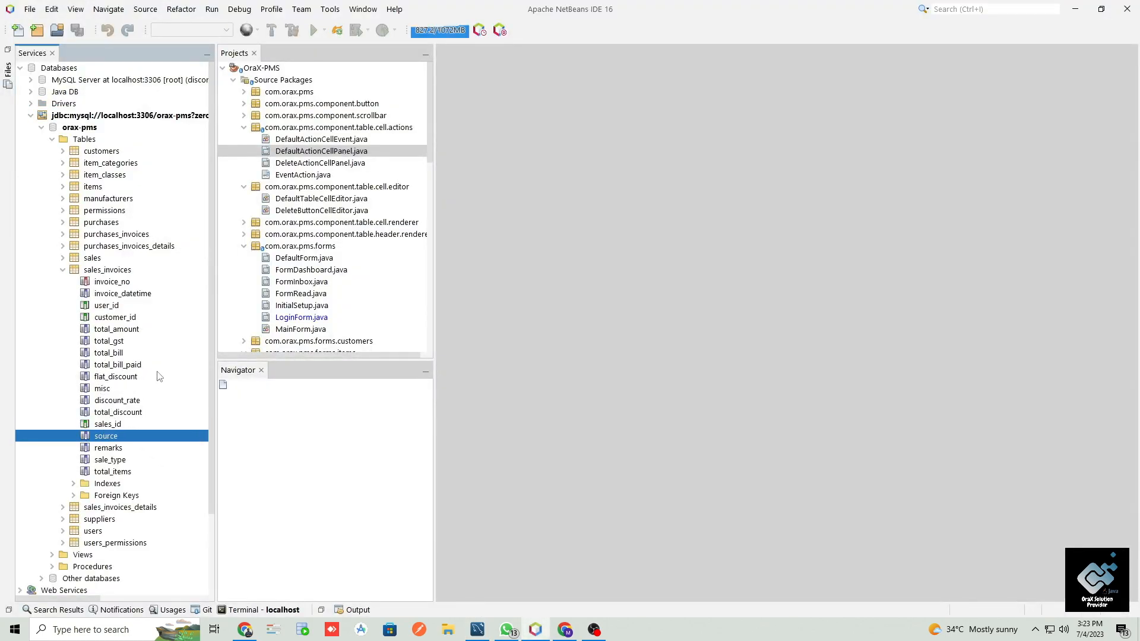
key(alt+Tab)
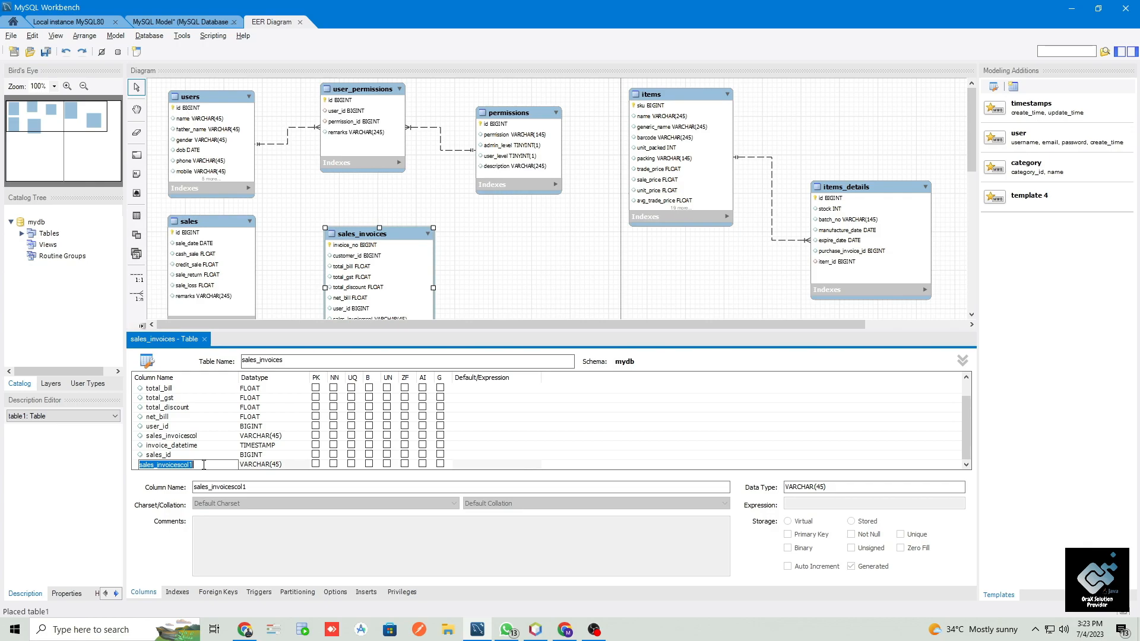
text(source)
key(Tab)
key(Tab)
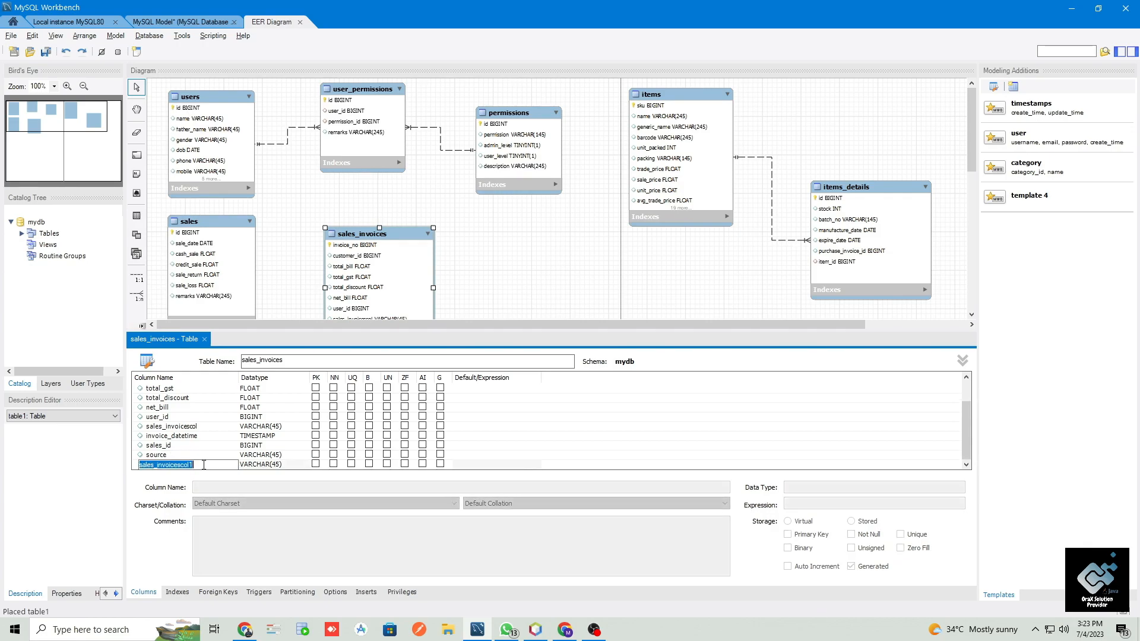
- Check the sale_type field in the NetBeans reference table and add a sale_type column with the VARCHAR(45) datatype to sales_invoices
key(alt+Tab)
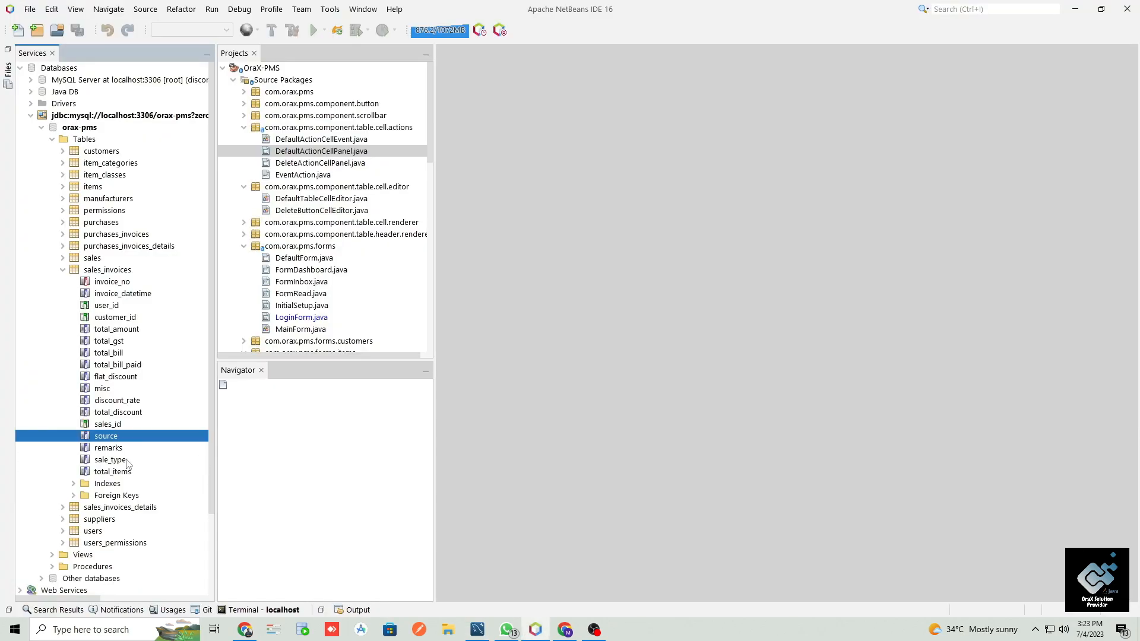
click(109, 460)
key(alt+Tab)
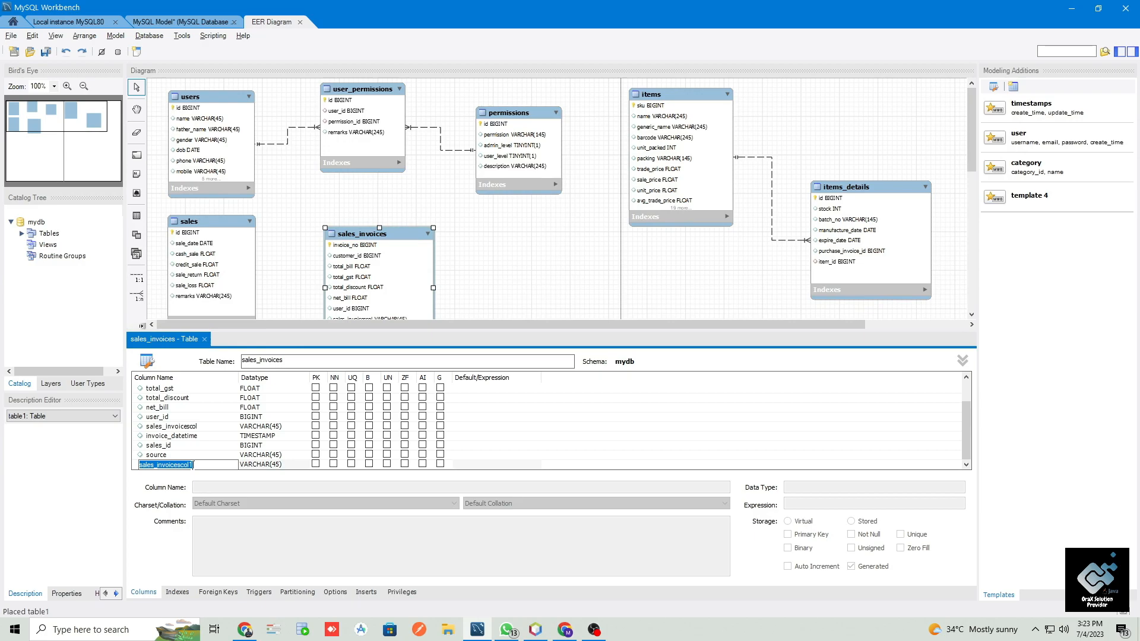
text(sale_type)
click(193, 470)
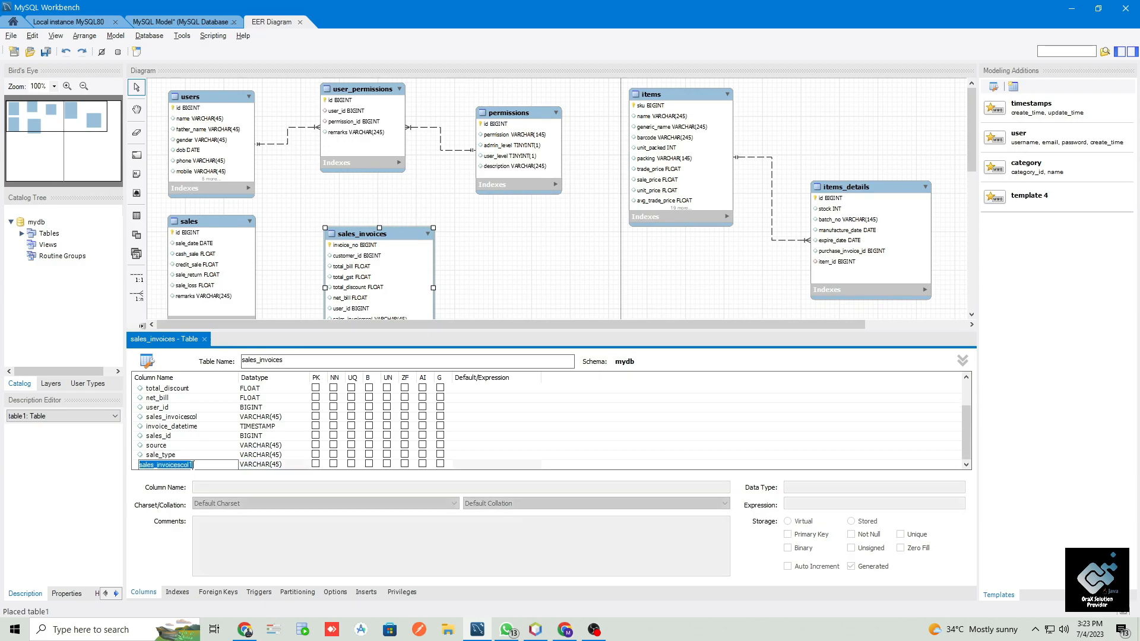
- Add a total_items column with the VARCHAR(45) datatype to sales_invoices and move it directly above total_bill
key(alt+Tab)
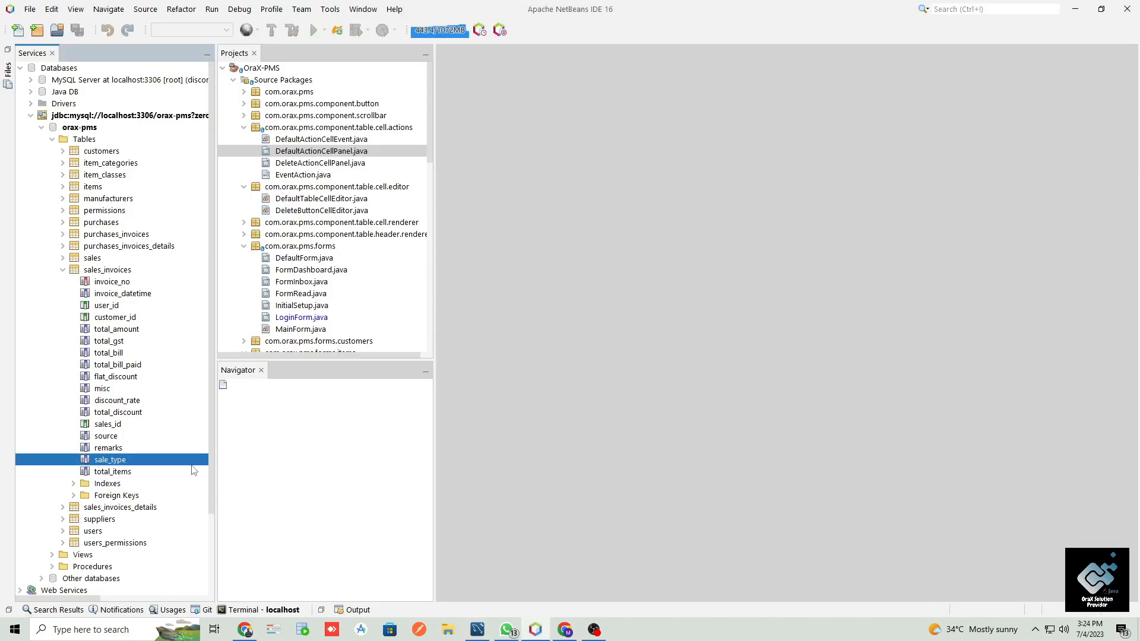
key(alt+Tab)
text(t)
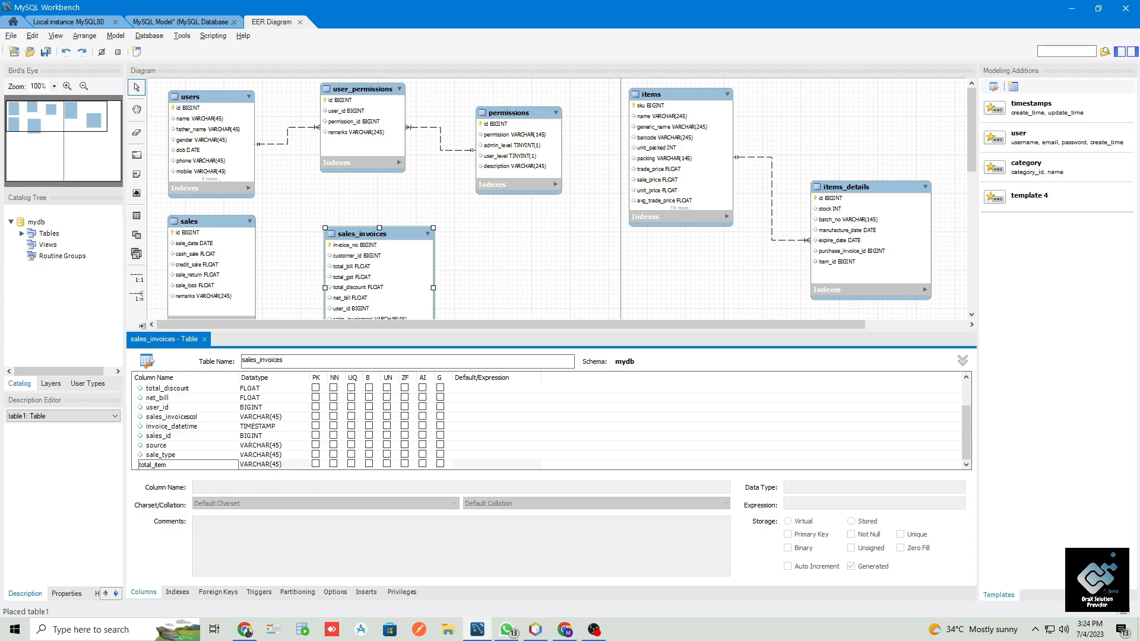
text(otal_items)
key(Return)
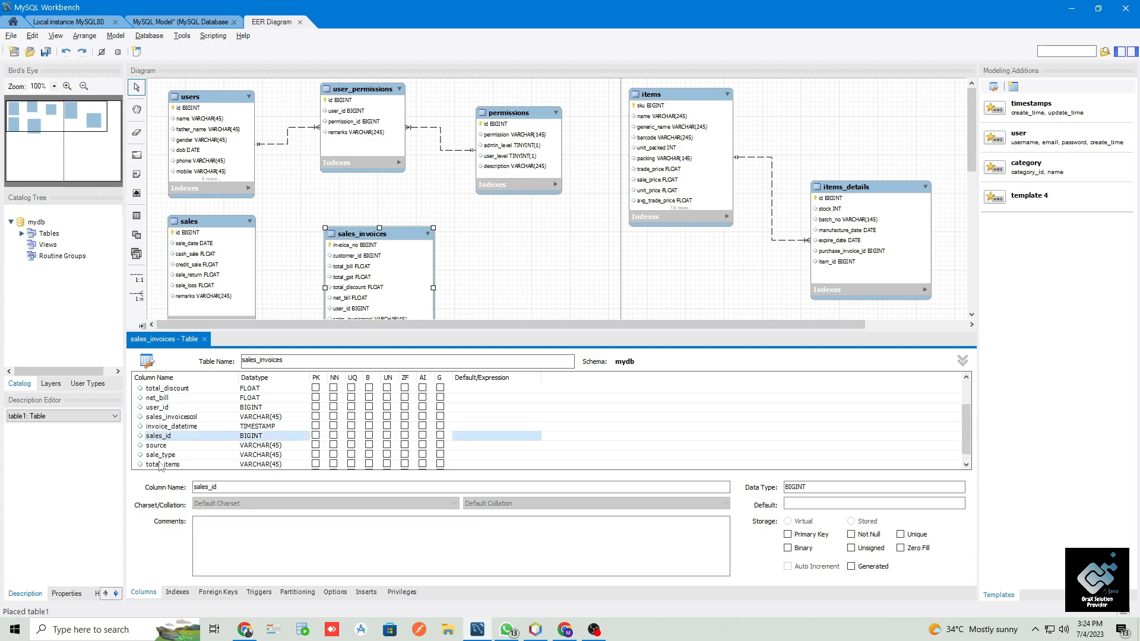
scroll(155, 428, up, 2)
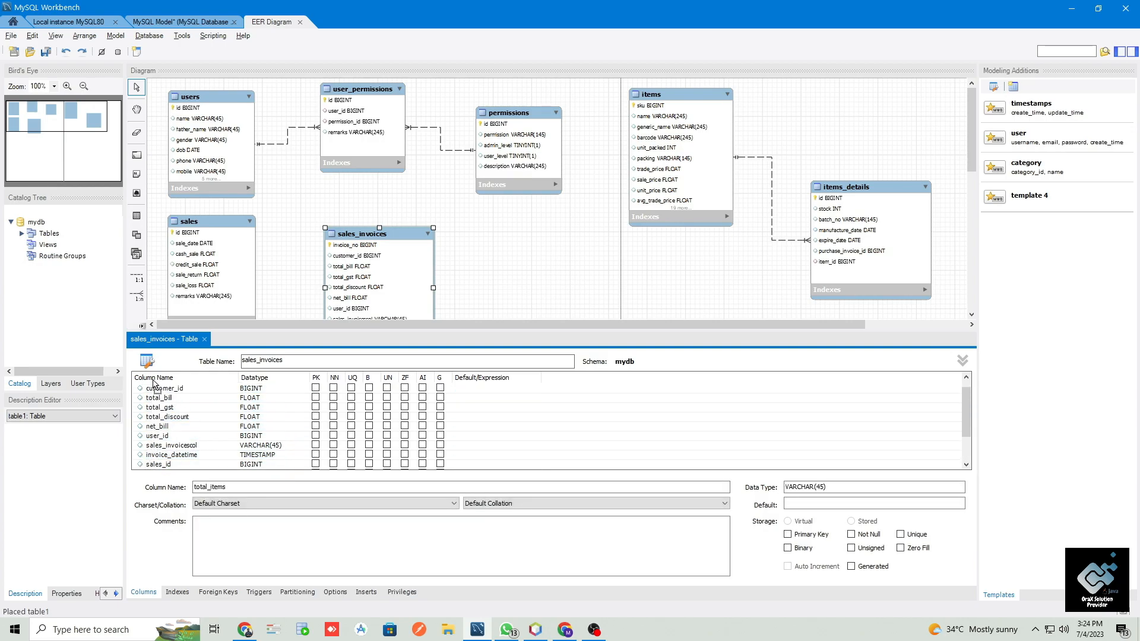
mouse_move(160, 409)
mouse_down()
mouse_move(166, 438)
mouse_move(172, 404)
mouse_up()
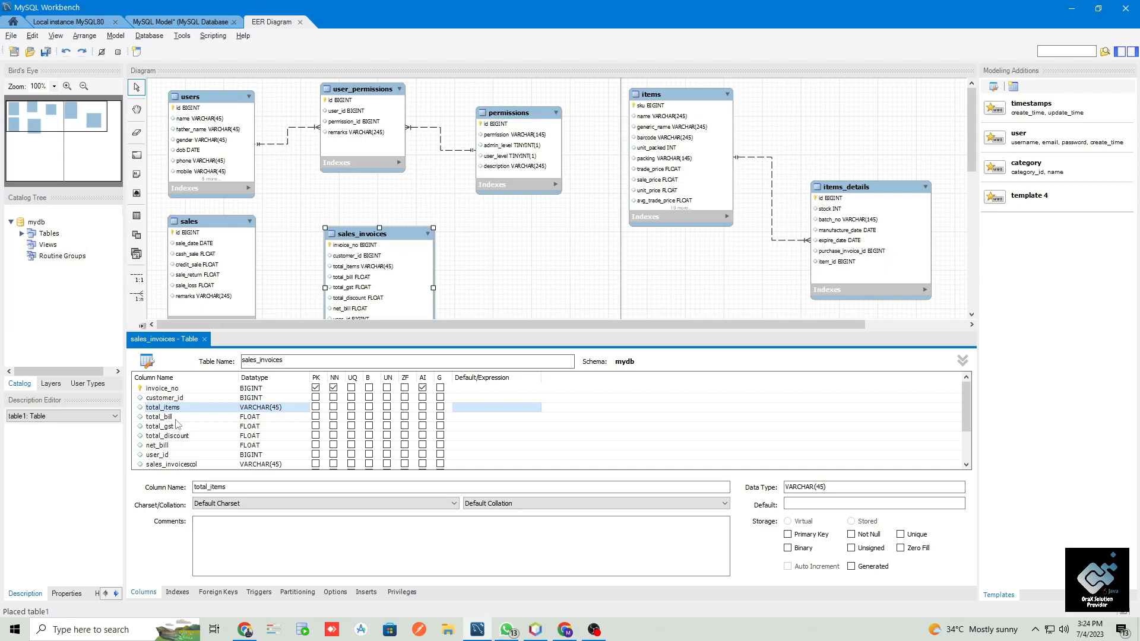
- Move sales_id to the end of the sales_invoices column list and place customer_id directly above it
scroll(235, 452, down, 2)
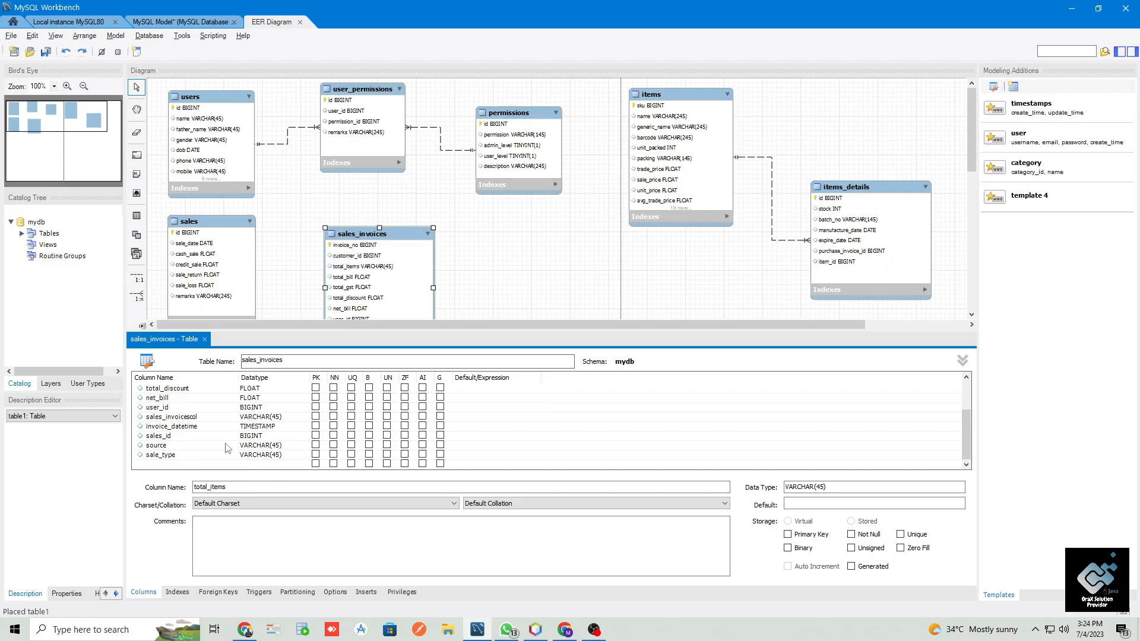
mouse_move(170, 440)
mouse_down()
mouse_move(171, 466)
mouse_move(179, 456)
mouse_up()
scroll(196, 436, up, 2)
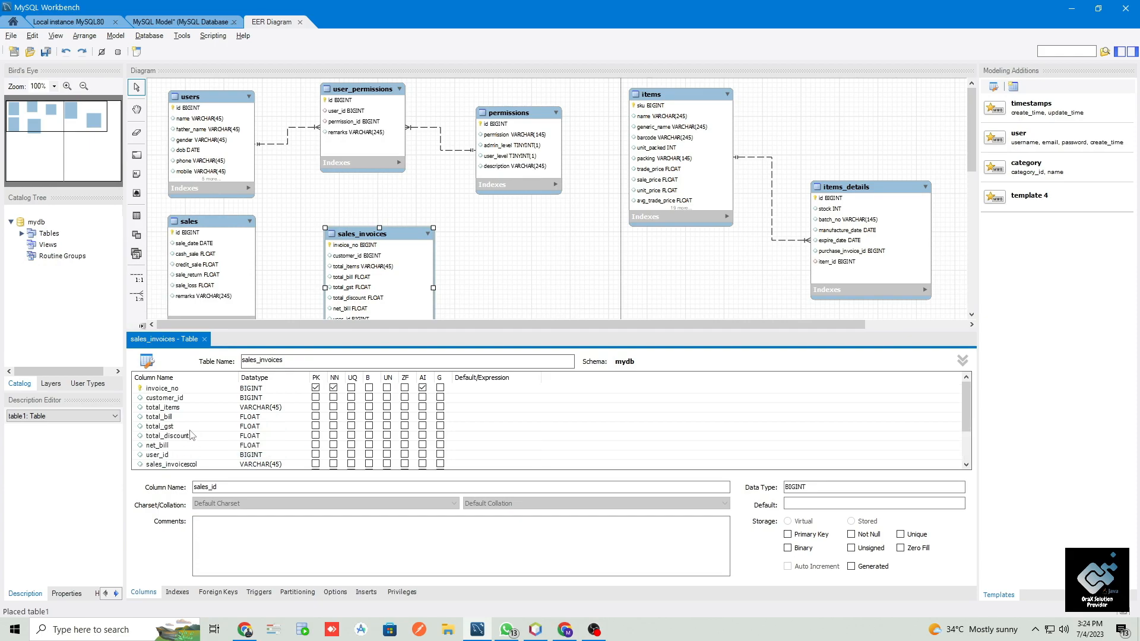
click(168, 398)
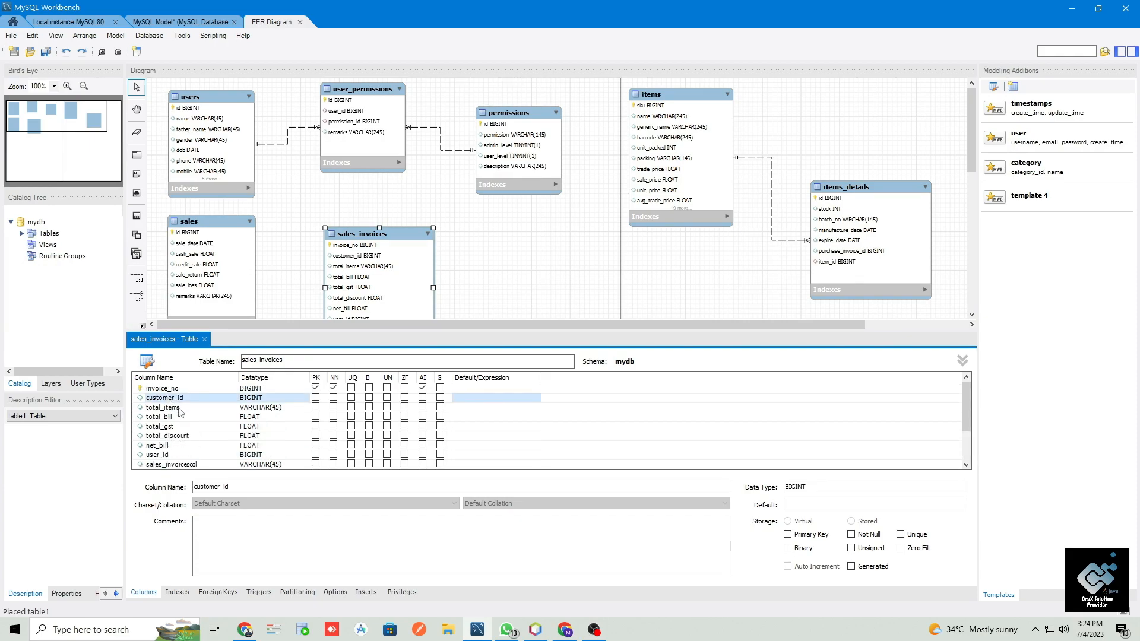
drag(172, 398, 175, 459)
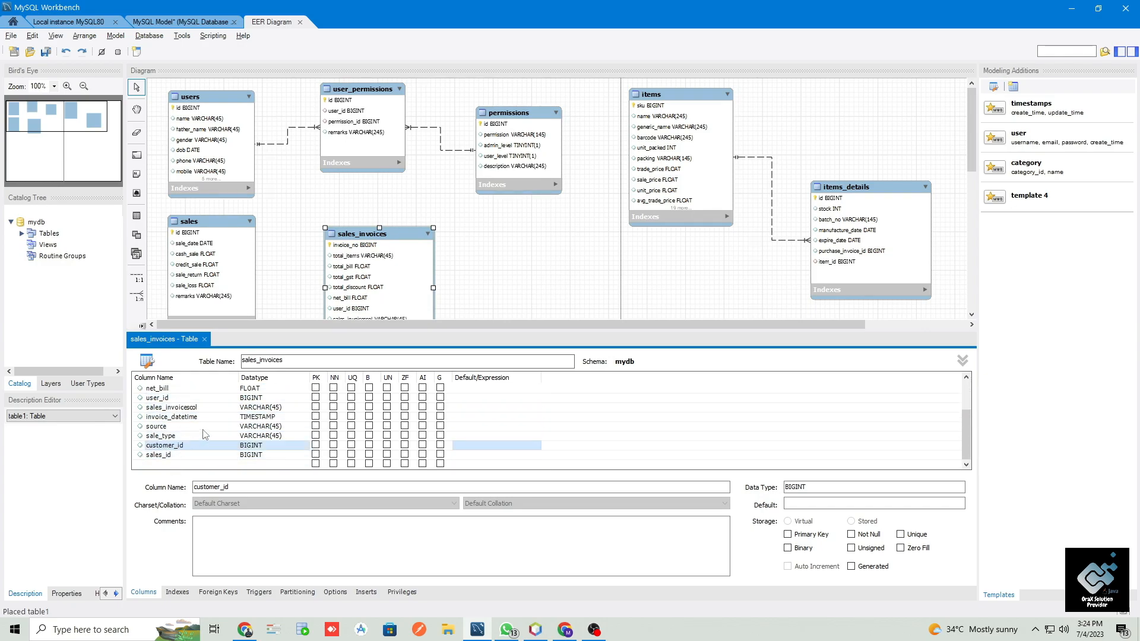
- Move the user_id column of sales_invoices down so it sits directly above customer_id
scroll(205, 435, up, 2)
click(178, 445)
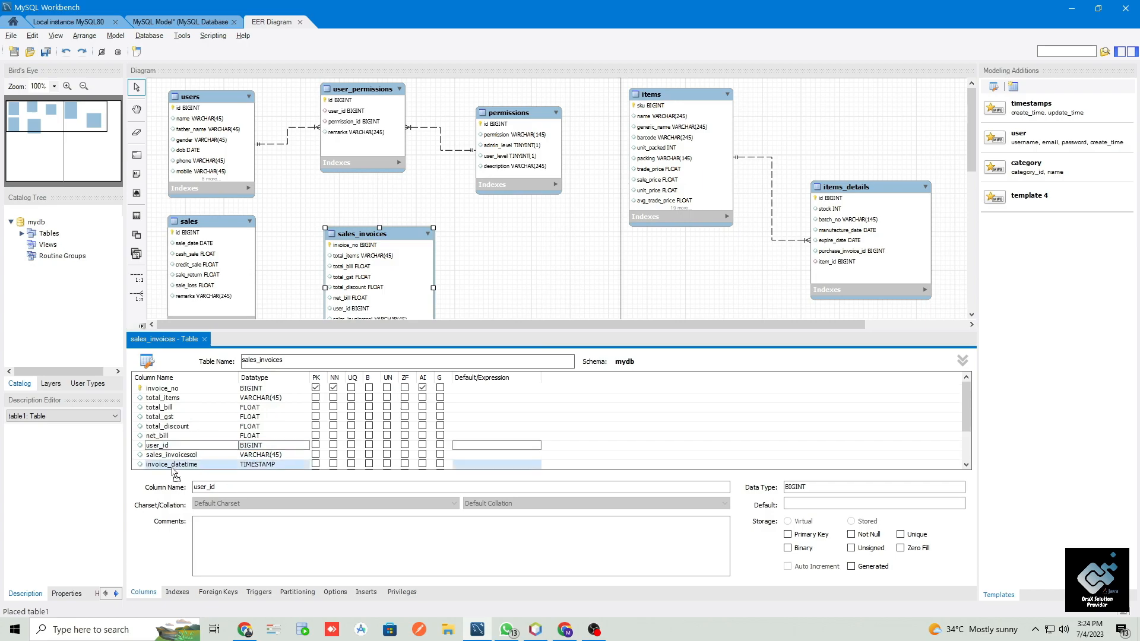
scroll(179, 472, down, 2)
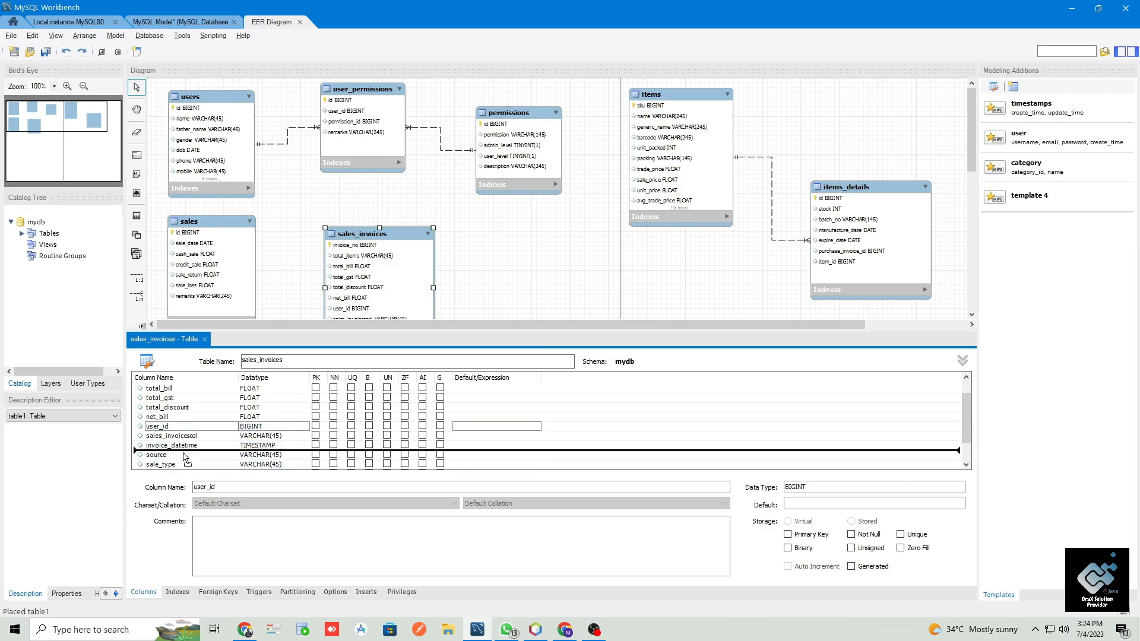
click(186, 468)
drag(186, 468, 187, 444)
click(194, 454)
- Check the discount fields in the NetBeans reference table and add a discount_rate column with the FLOAT datatype directly above total_discount in sales_invoices
key(alt+Tab)
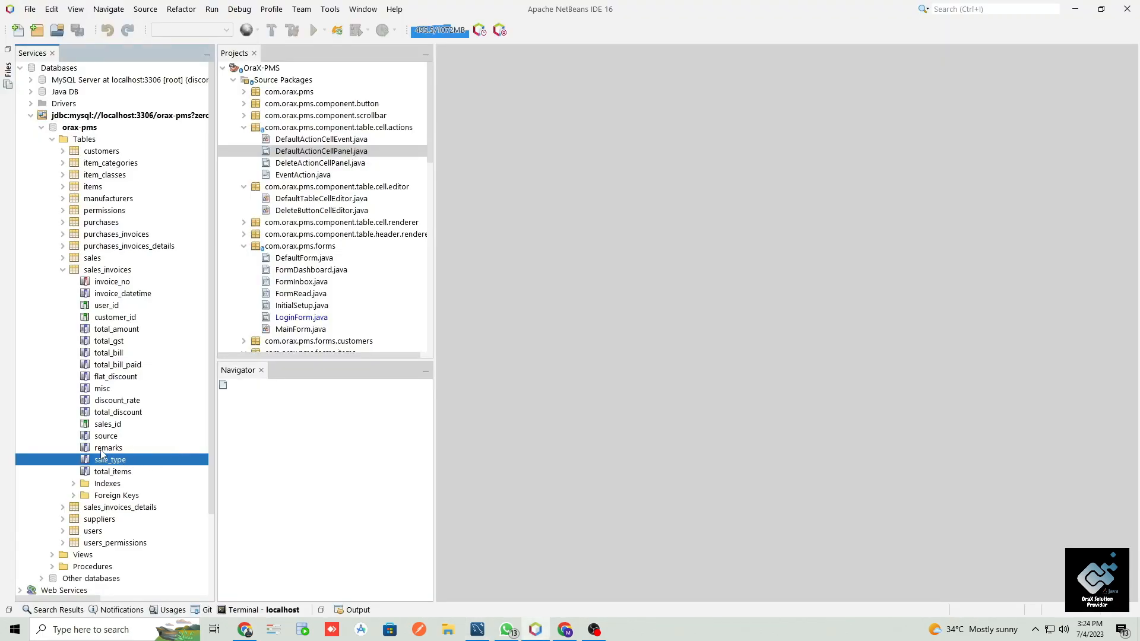
click(107, 415)
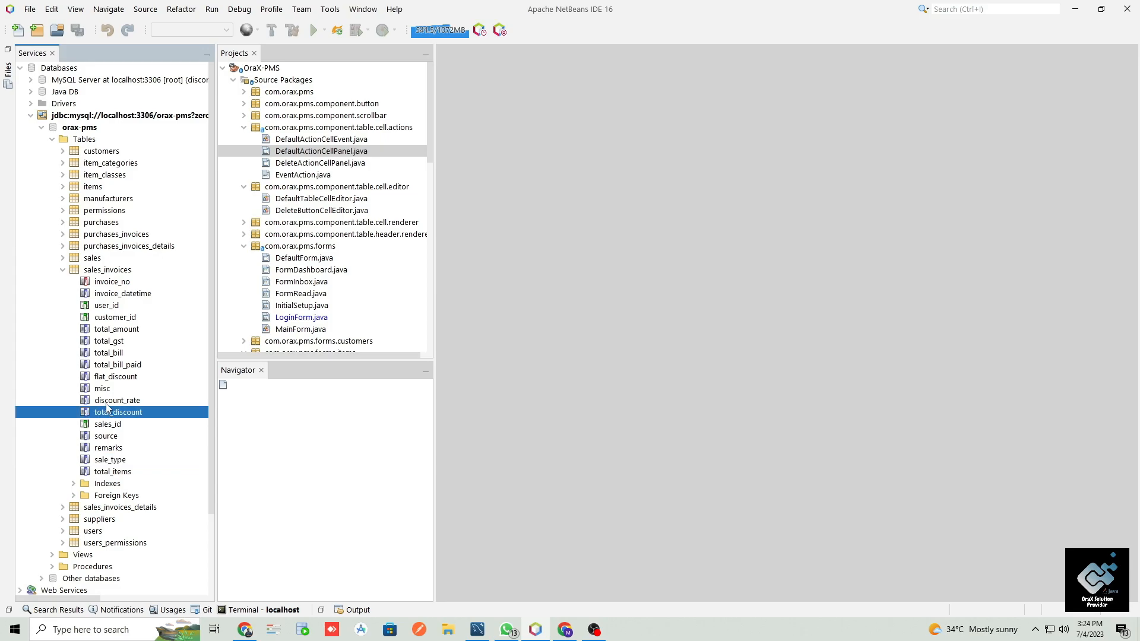
click(108, 402)
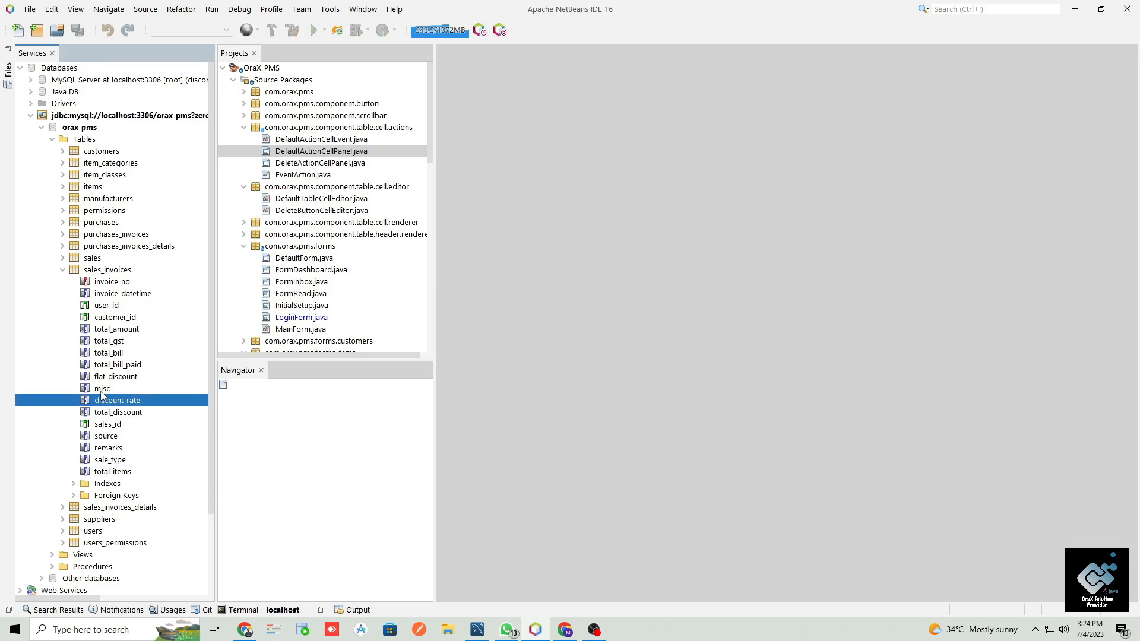
click(102, 389)
click(107, 400)
key(alt+Tab)
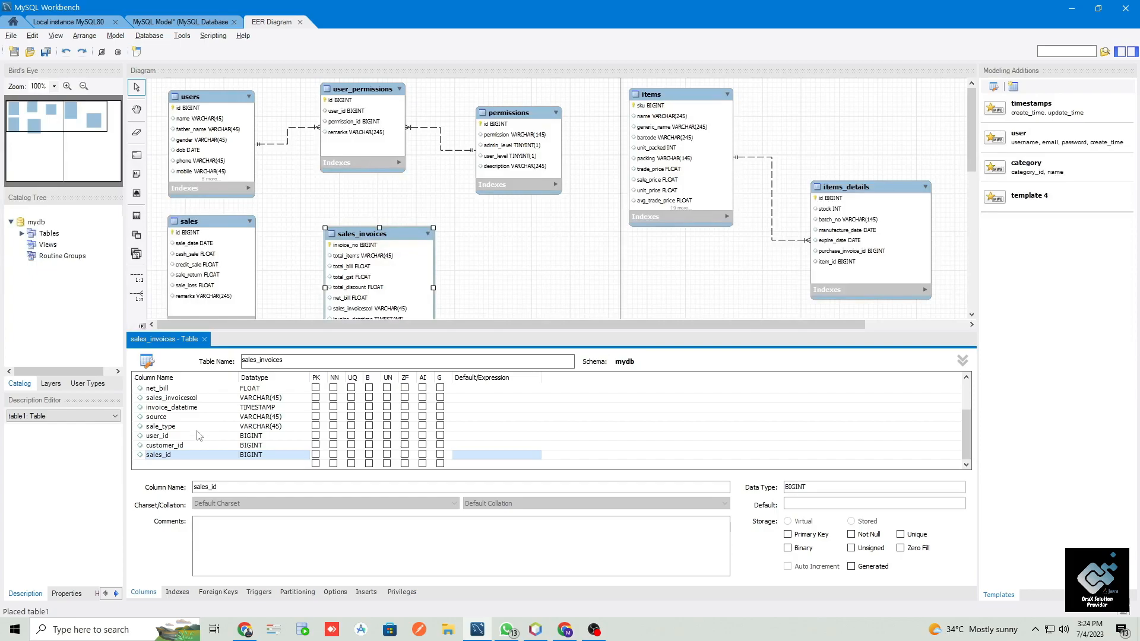
double_click(179, 464)
text(discount_rate)
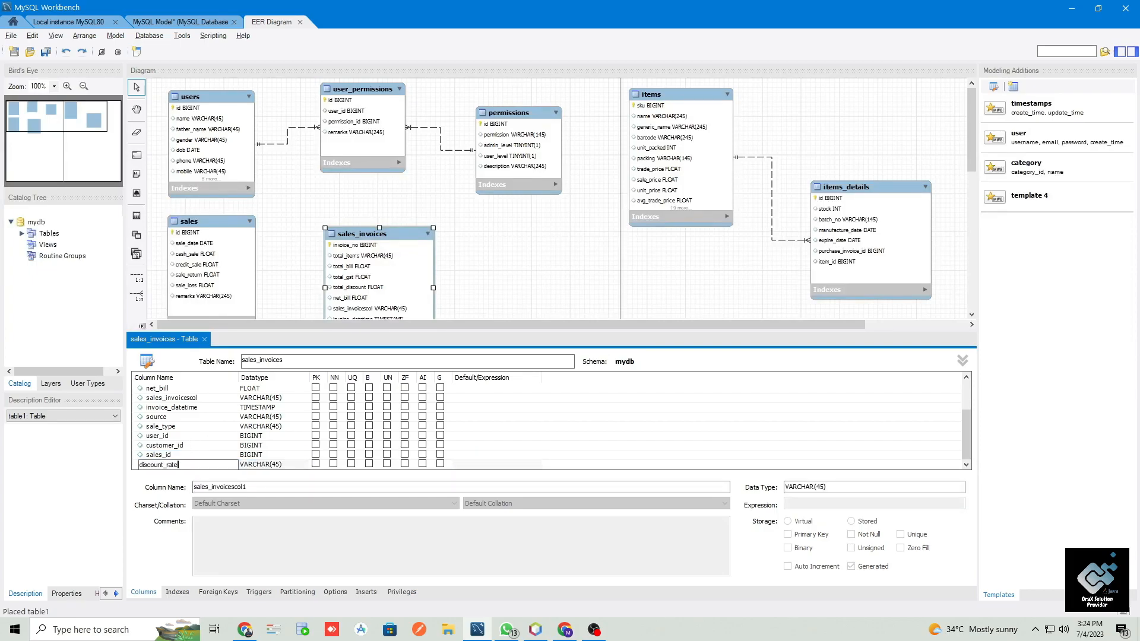
key(Tab)
text(flo)
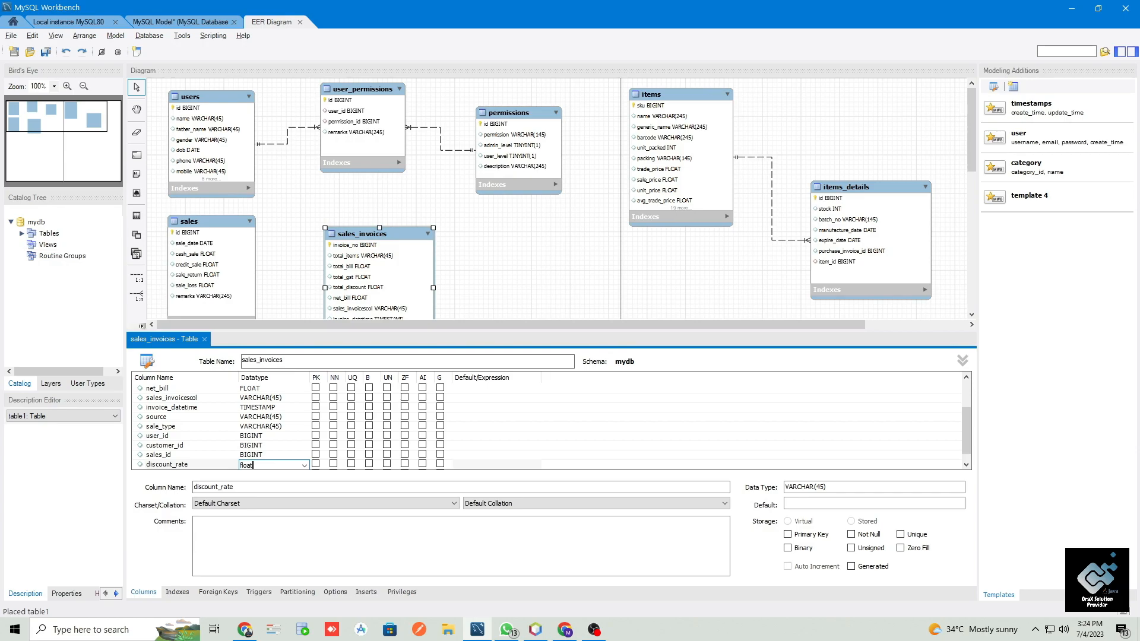
text(at)
key(Return)
drag(178, 458, 185, 428)
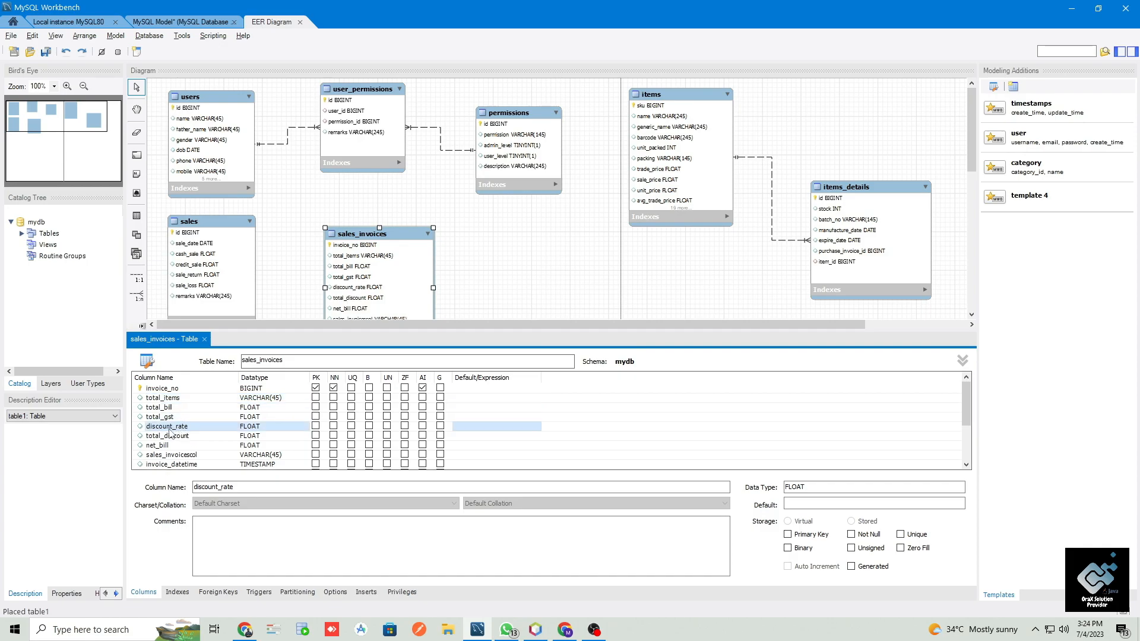
- Add a misc column with the FLOAT datatype to sales_invoices and move it between total_discount and net_bill
key(alt+Tab)
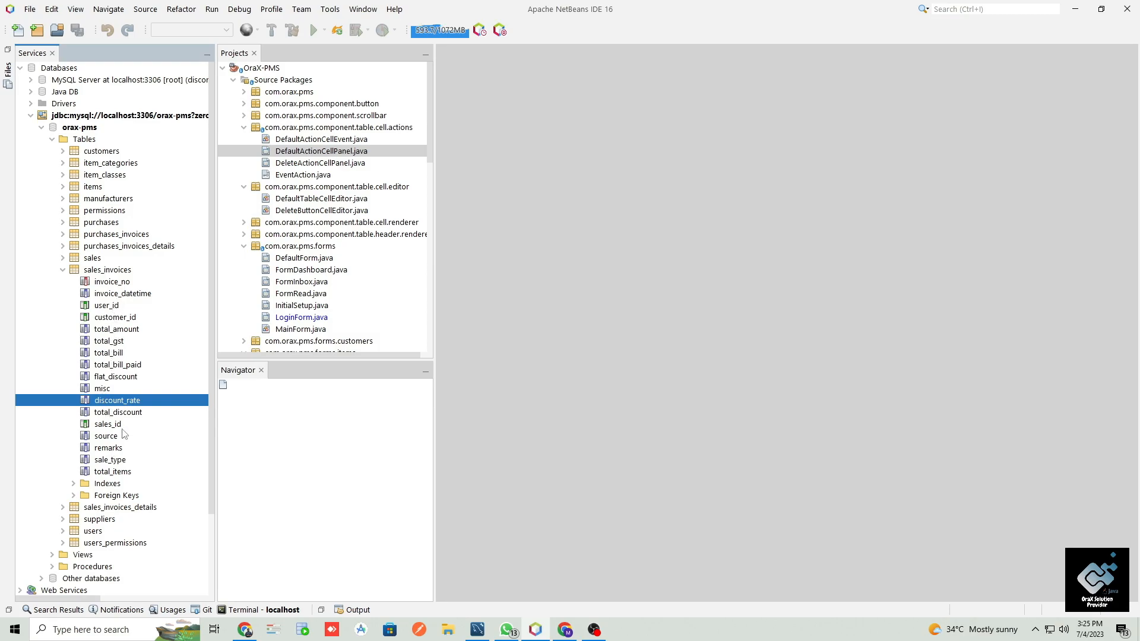
key(alt+Tab)
scroll(221, 455, down, 3)
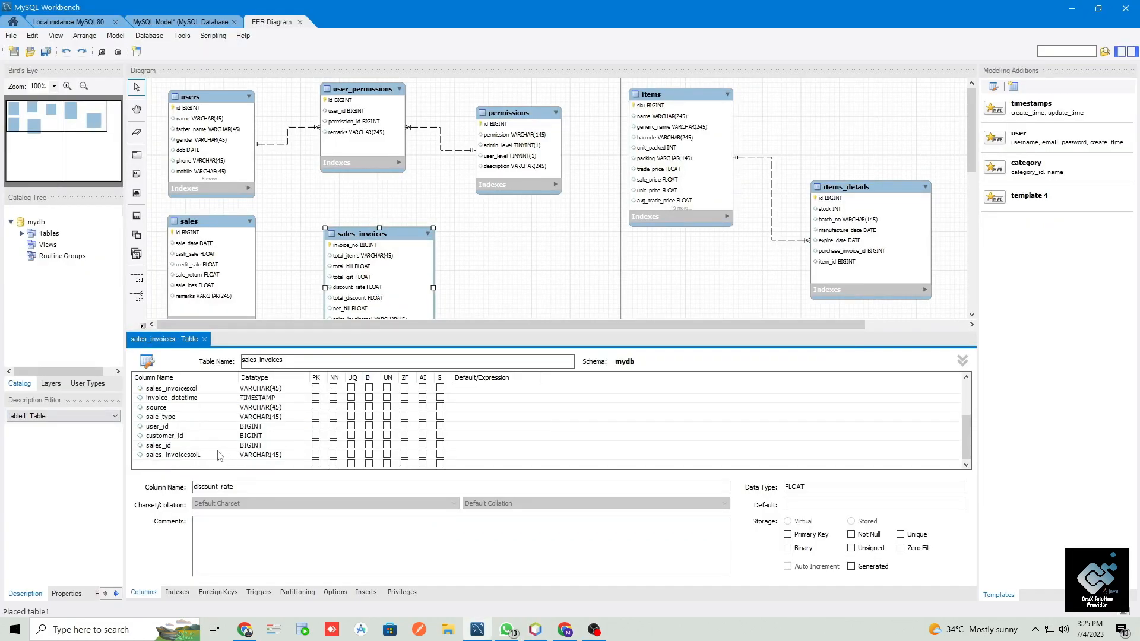
click(192, 456)
double_click(192, 456)
text(m)
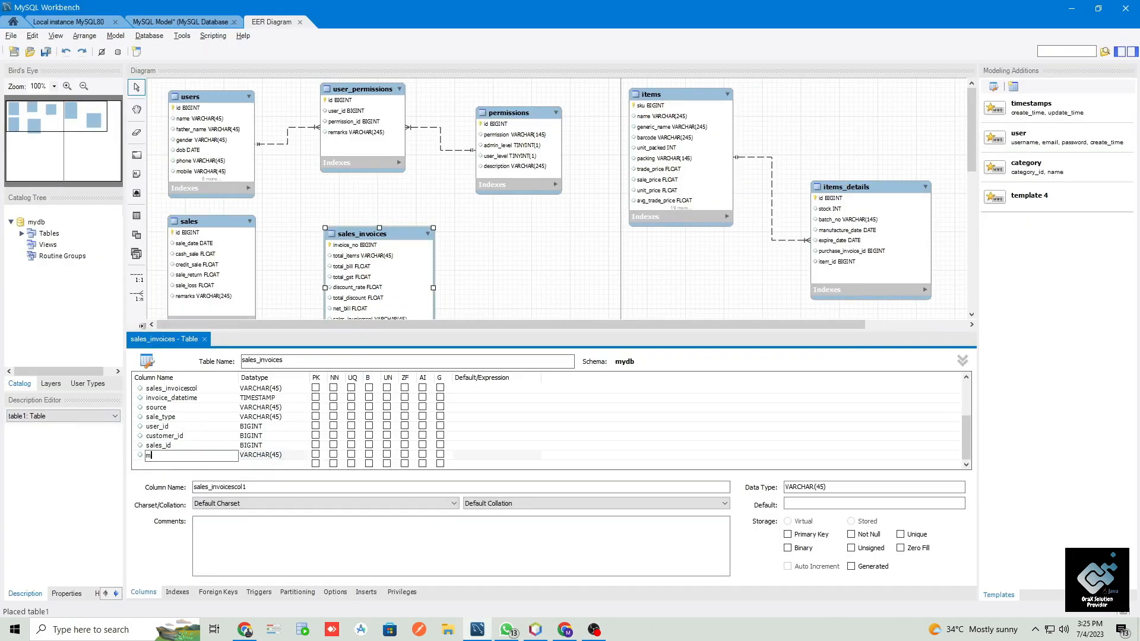
key(Tab)
text(floa)
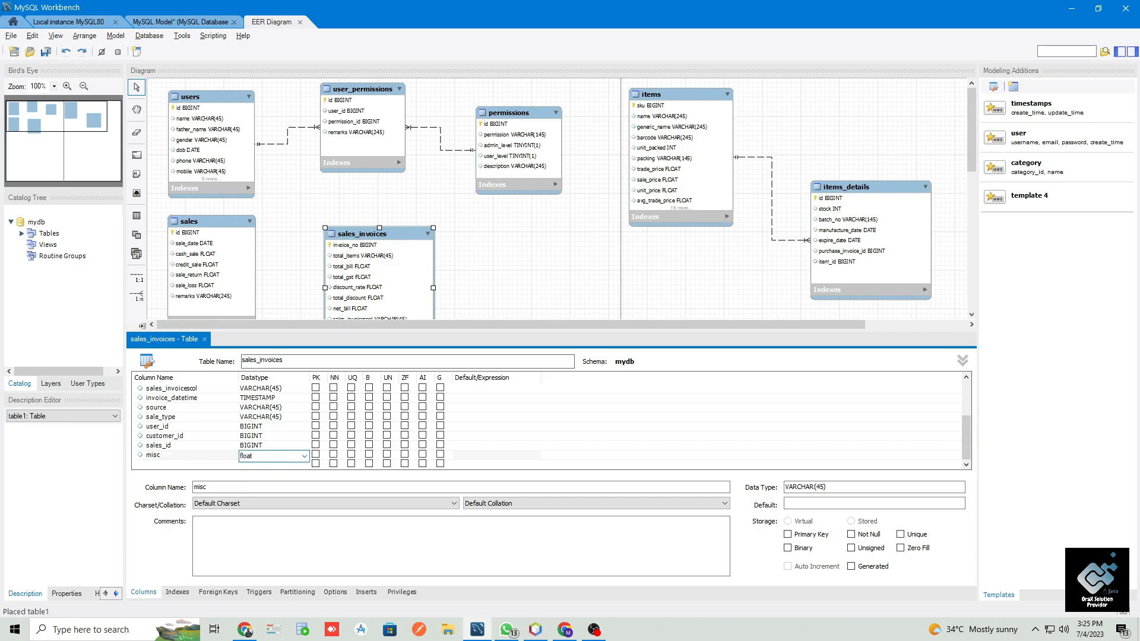
click(175, 437)
mouse_move(161, 455)
mouse_down()
mouse_move(164, 378)
mouse_move(172, 447)
mouse_up()
- Rename the misc column of sales_invoices as total_misc, keeping its FLOAT datatype
click(176, 446)
text(total_)
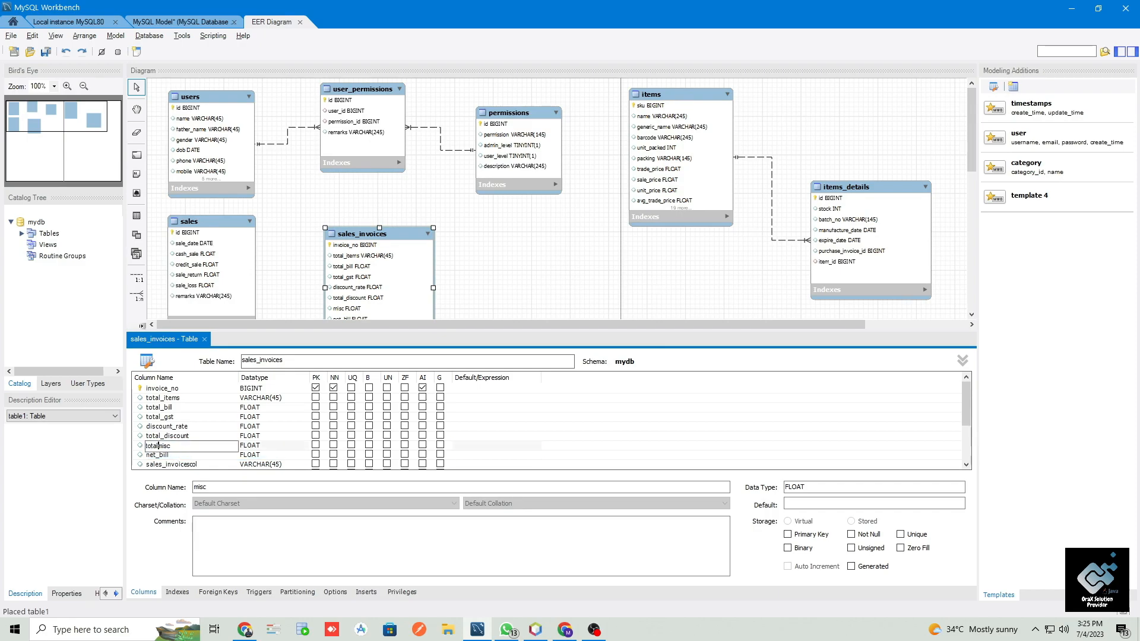
key(Tab)
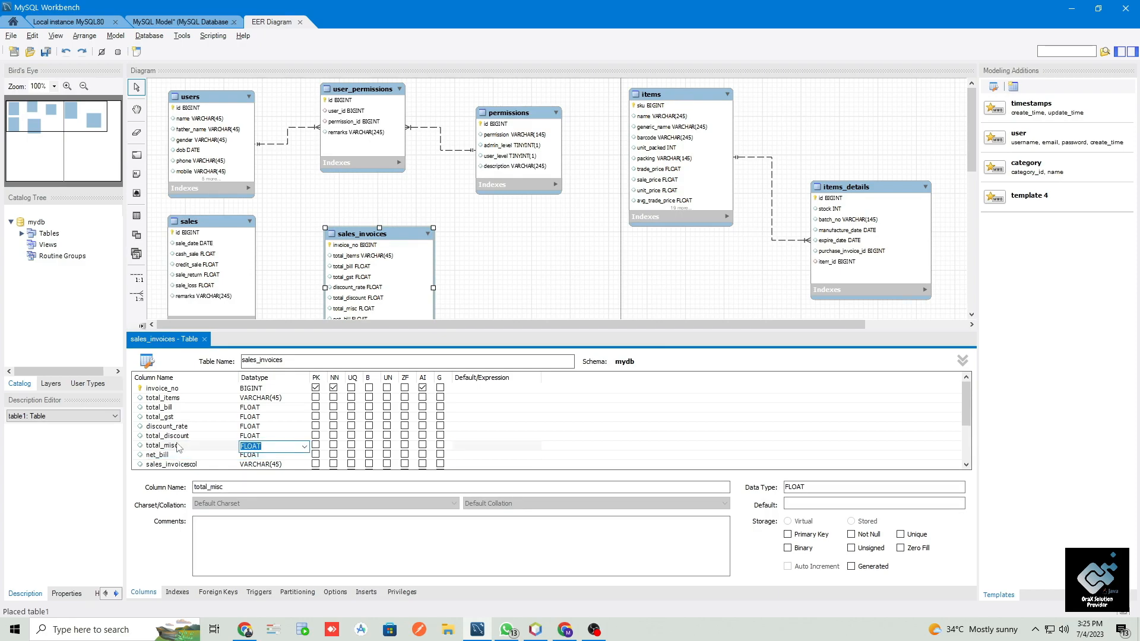
click(213, 426)
- Enlarge the table editor to review the full sales_invoices column list, save the model, and shrink the editor to show more of the diagram
scroll(212, 450, down, 3)
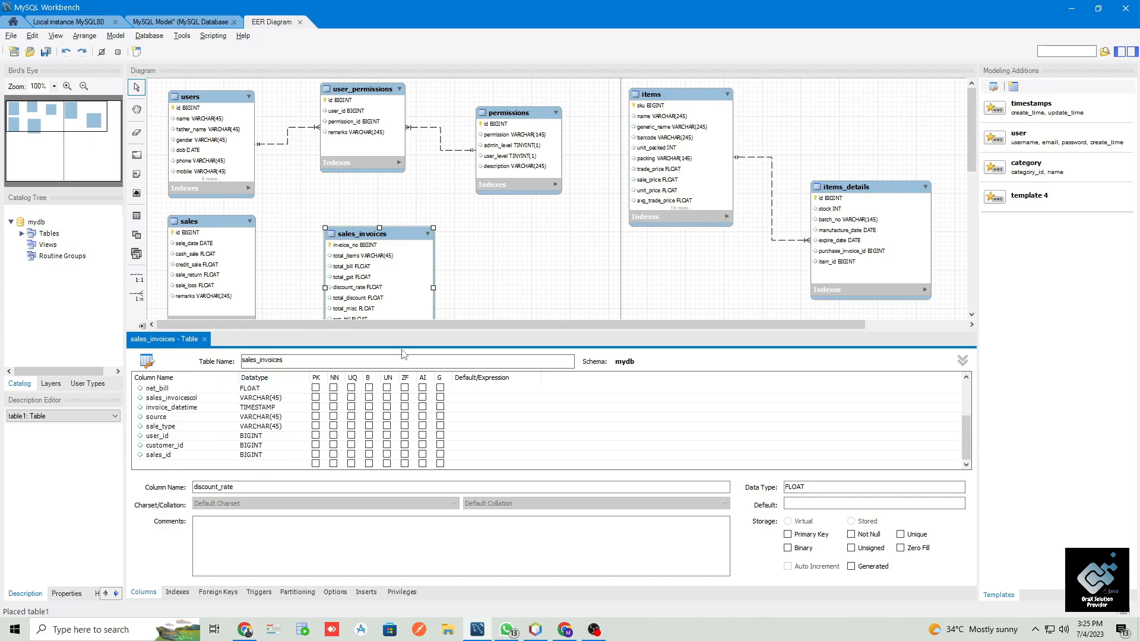
drag(406, 332, 406, 263)
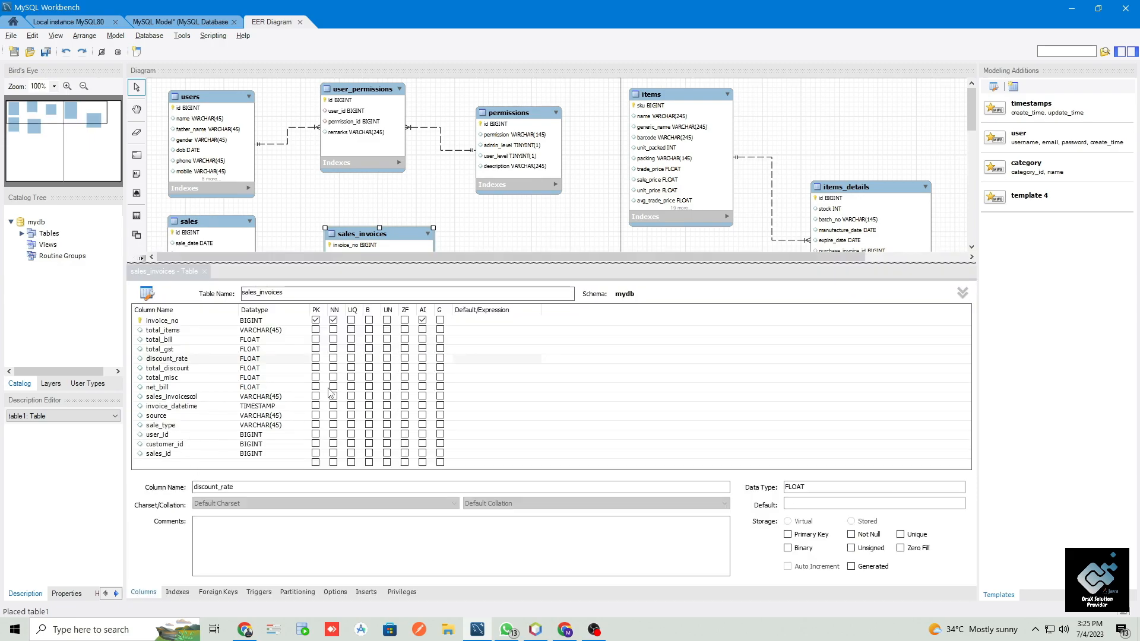
key(ctrl+s)
click(547, 229)
drag(529, 262, 529, 380)
- Move the sales_invoices table slightly up and closer to the sales table in the diagram
click(381, 275)
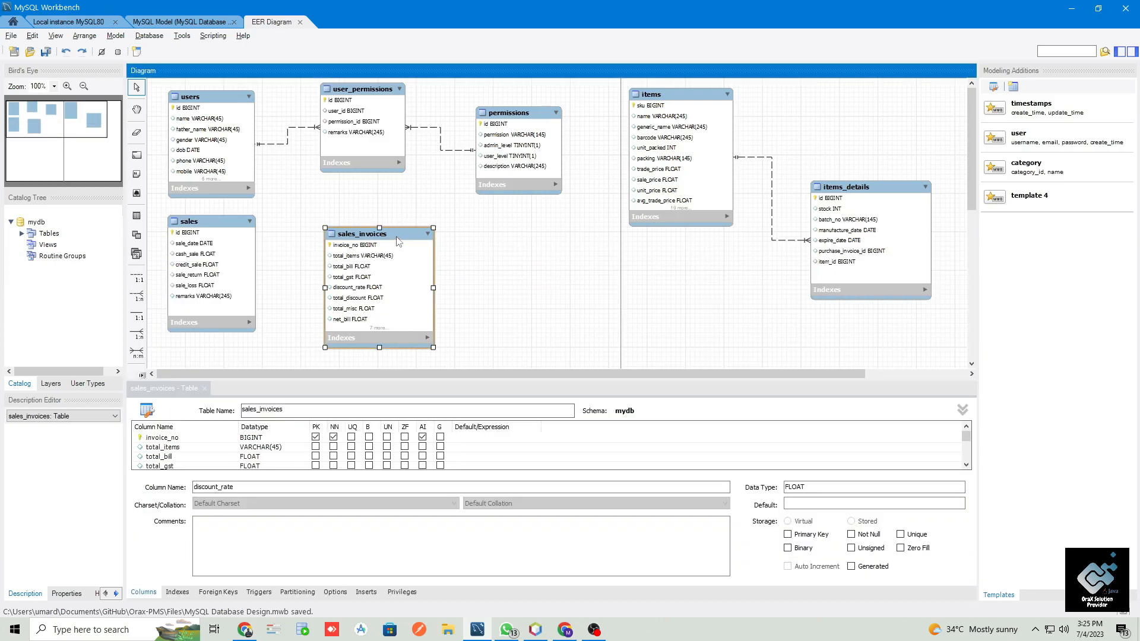
drag(395, 236, 392, 228)
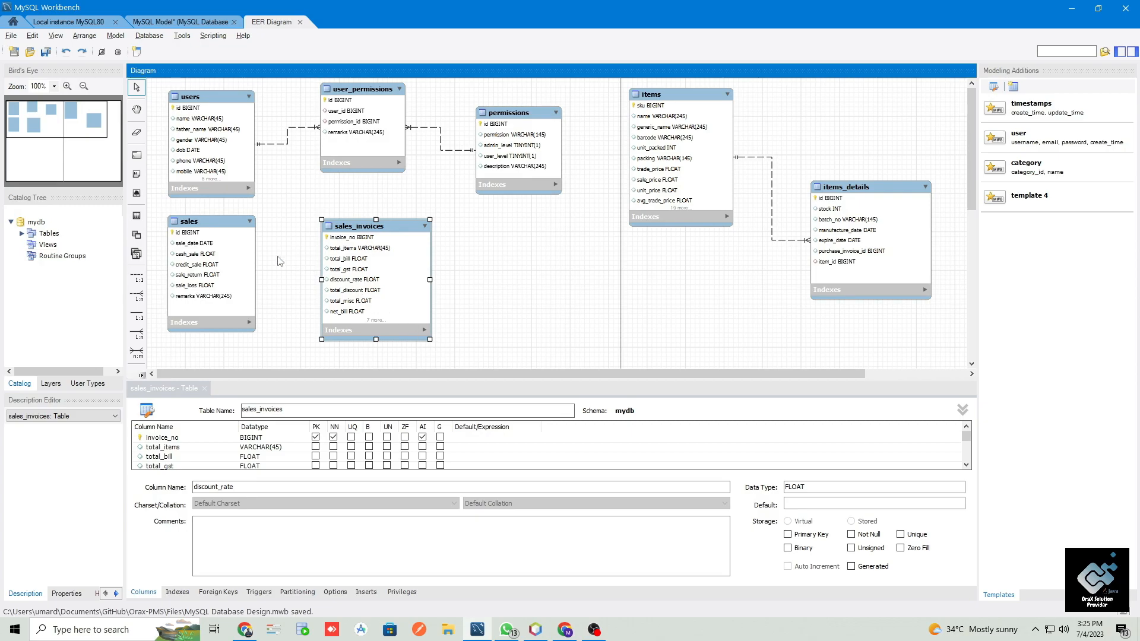
click(208, 248)
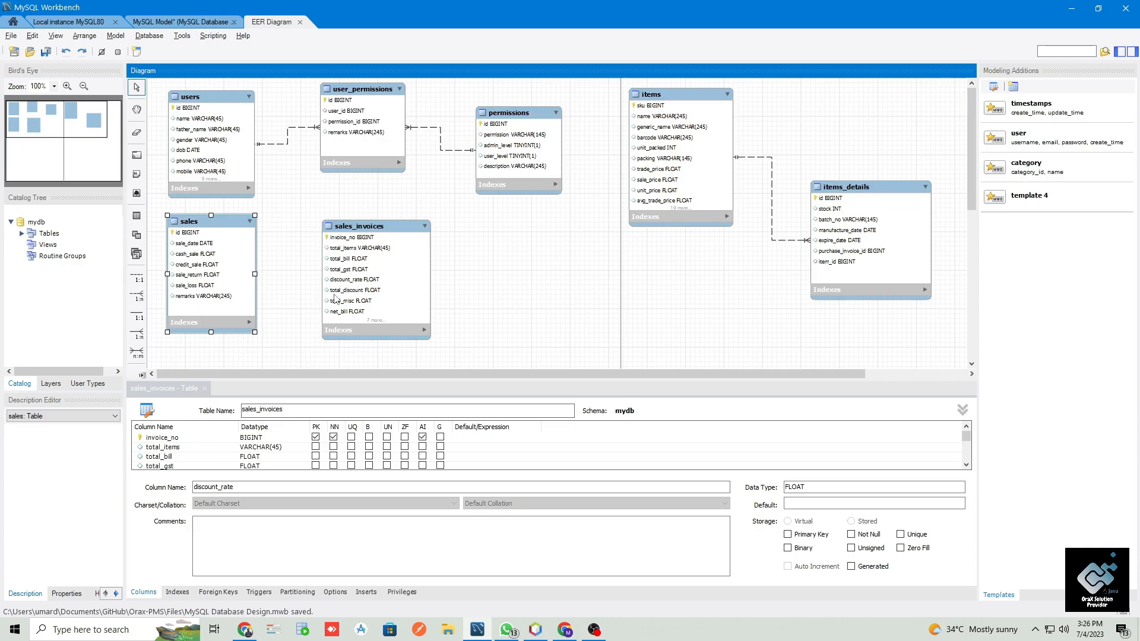
drag(335, 297, 328, 286)
click(198, 229)
click(360, 226)
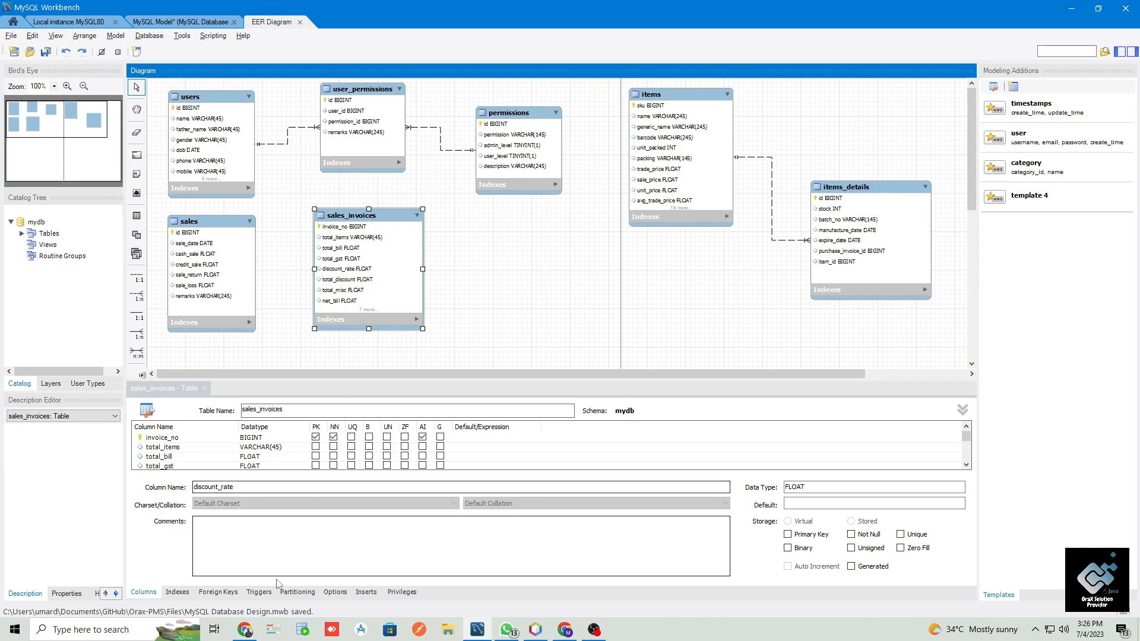
- Add a foreign key named sales_invoices_sales_id to sales_invoices that references the mydb.sales table
click(217, 593)
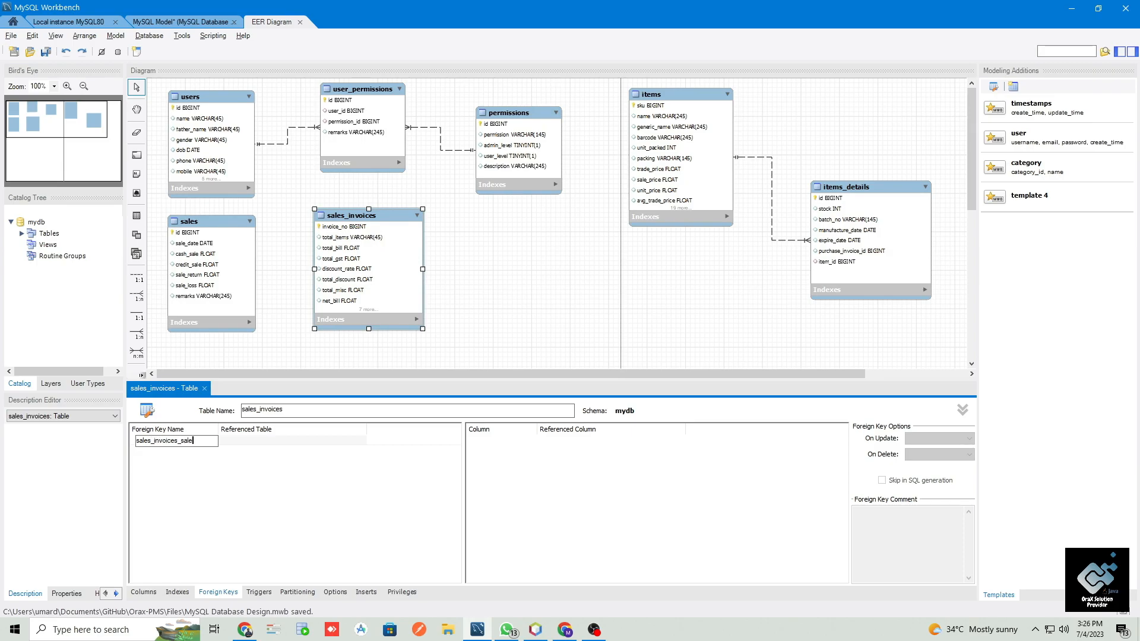
key(Return)
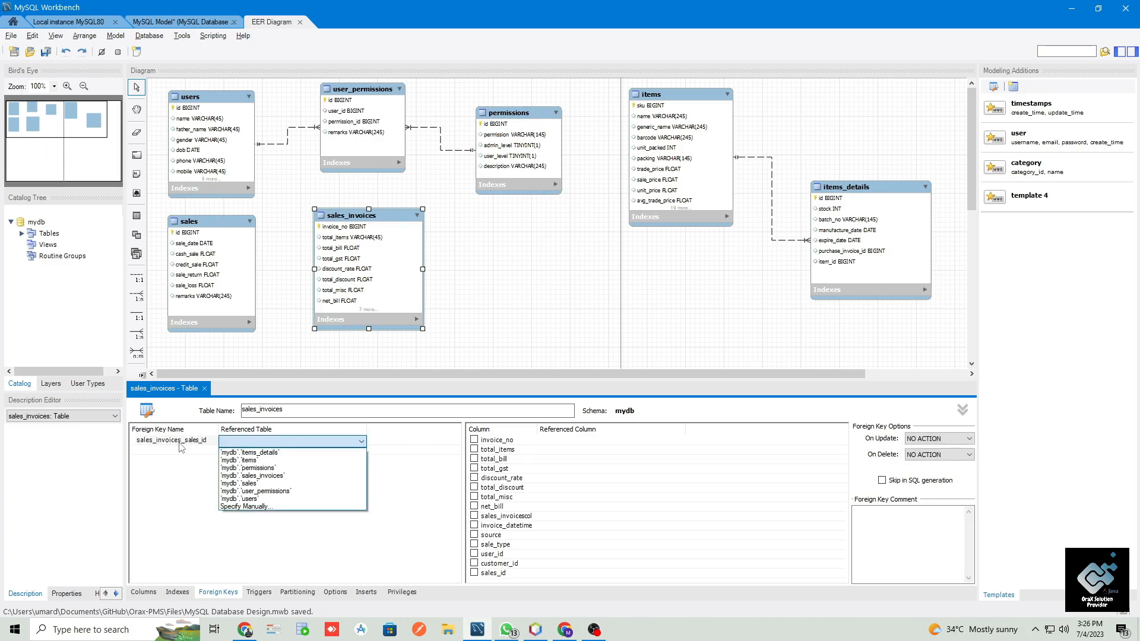
key(Down)
key(Down)
key(Down)
key(Down)
key(Down)
key(Return)
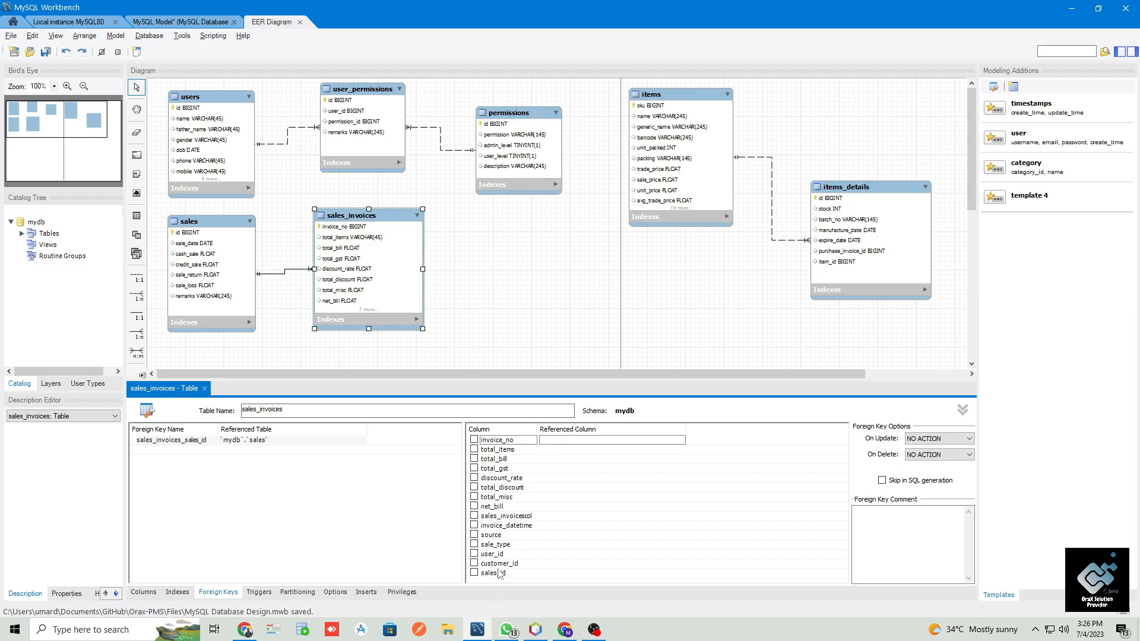
- Map the foreign key's sales_id column to id in sales and set both On Update and On Delete to CASCADE
click(474, 574)
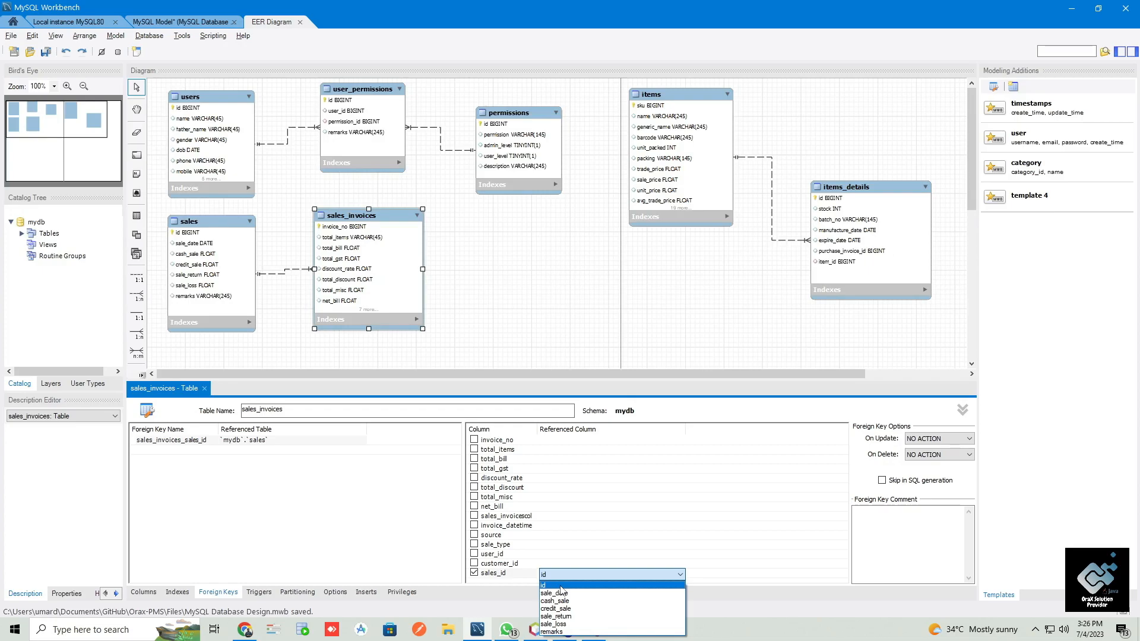
click(561, 586)
click(938, 440)
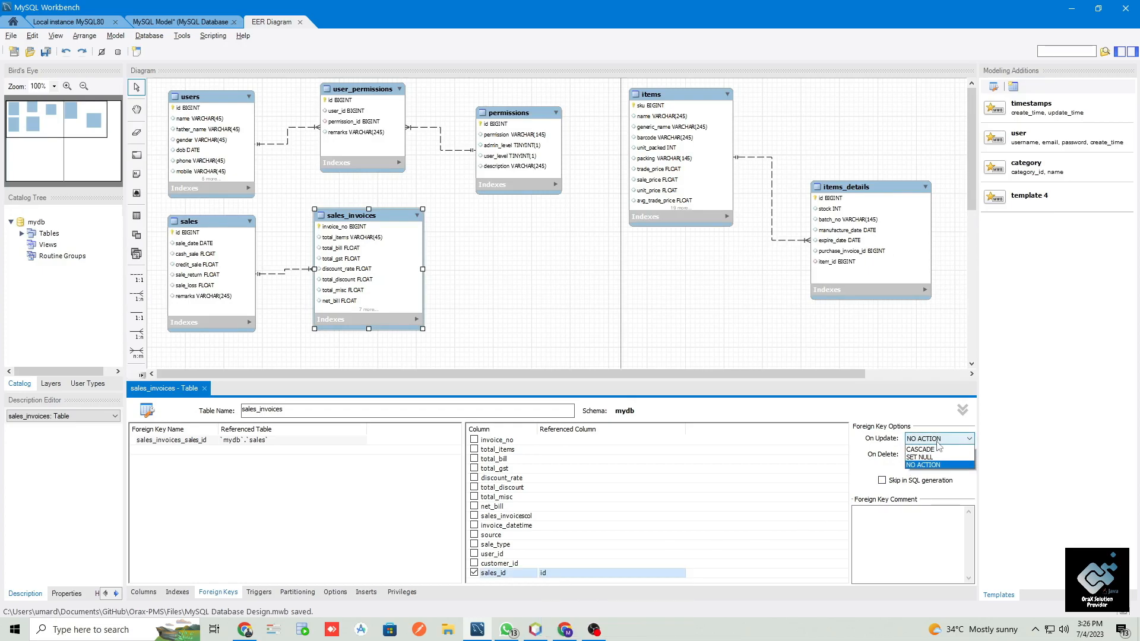
click(937, 446)
click(938, 455)
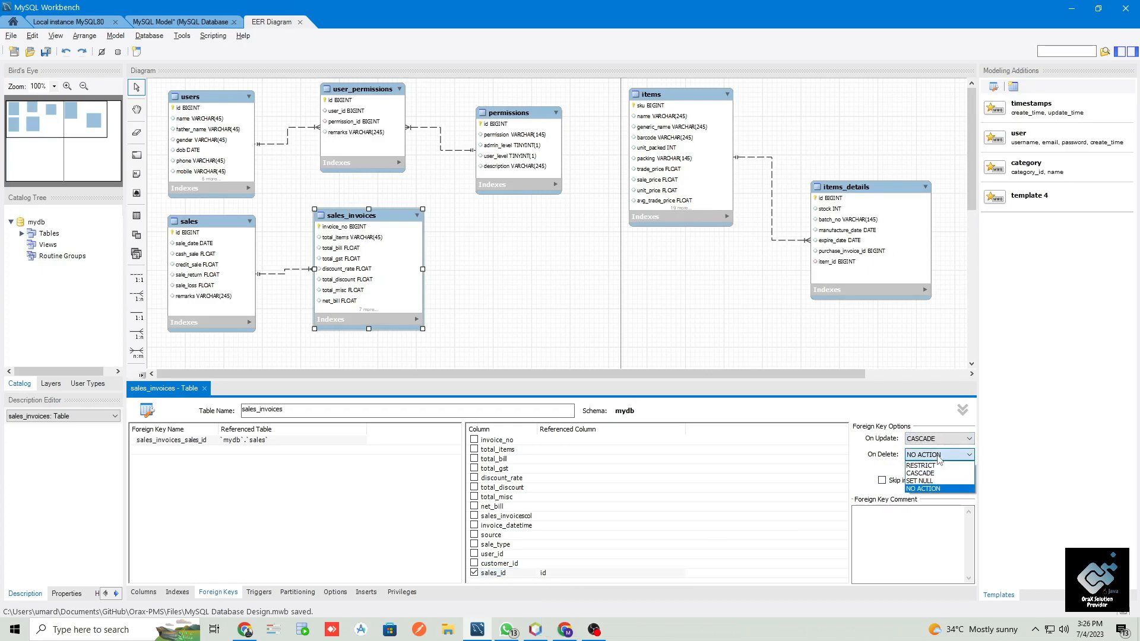
click(926, 473)
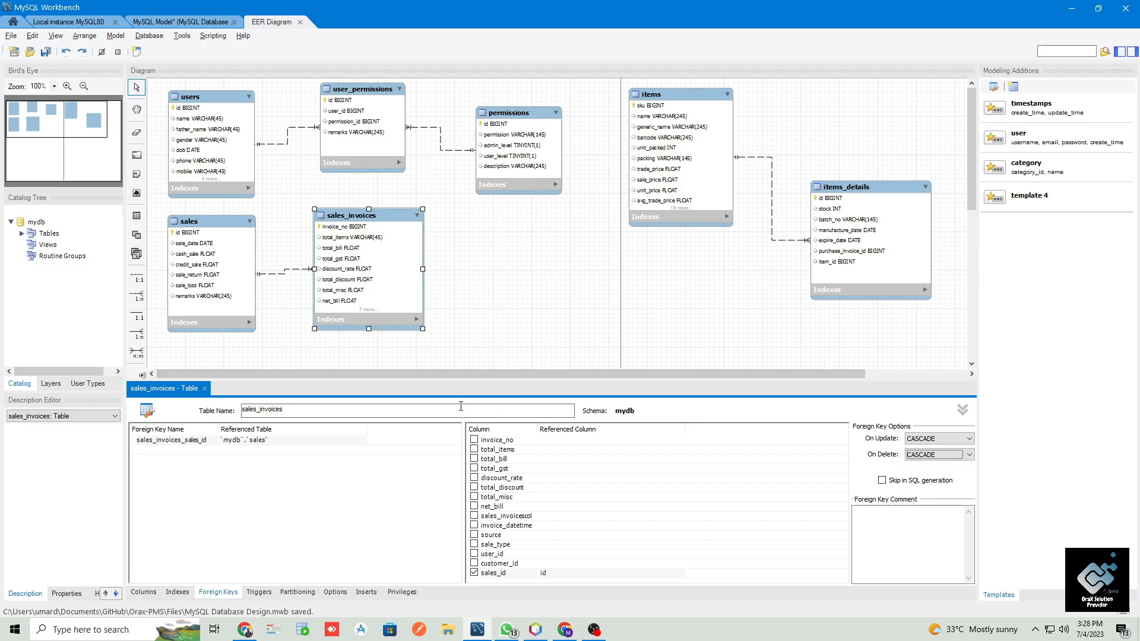
- Reposition the sales_invoices table in the diagram just below the user_permissions table
click(497, 353)
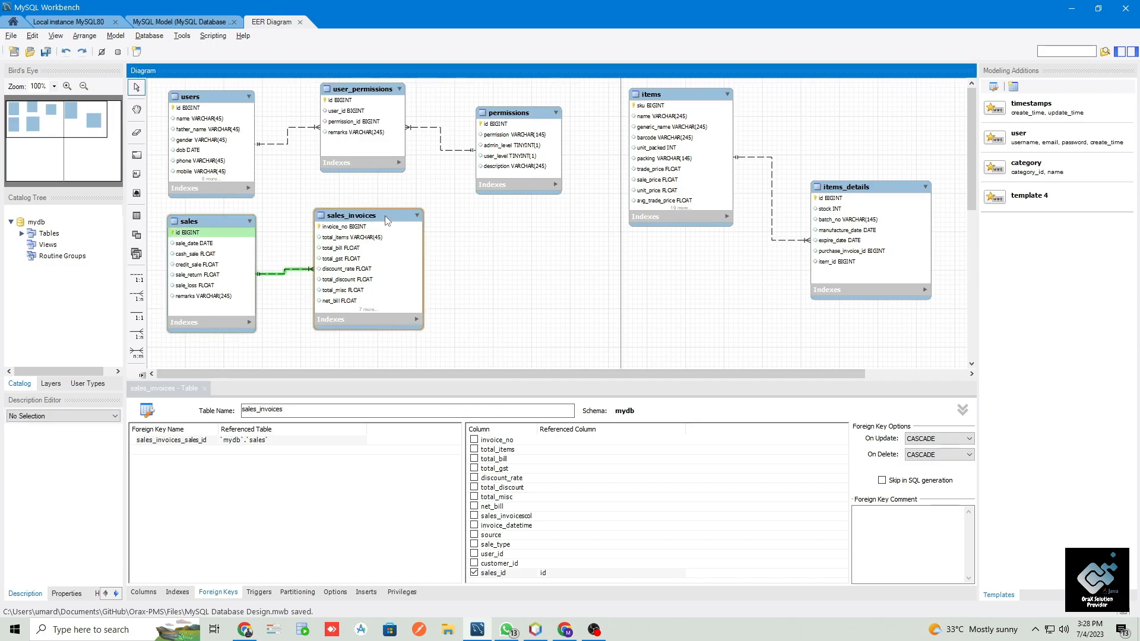
drag(385, 216, 447, 230)
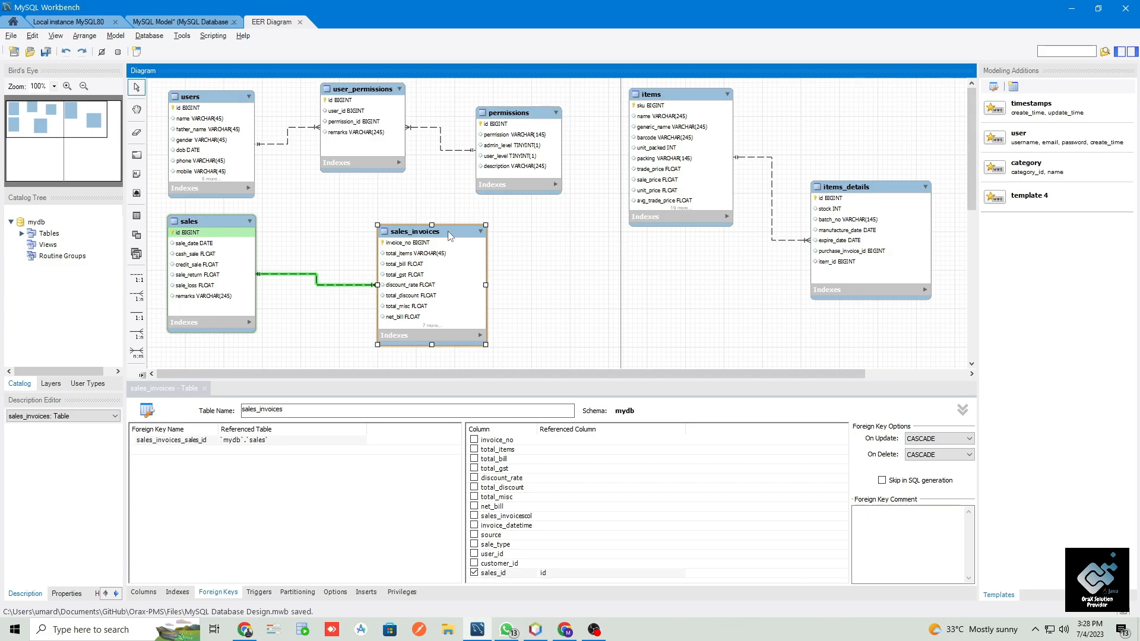
drag(447, 231, 393, 199)
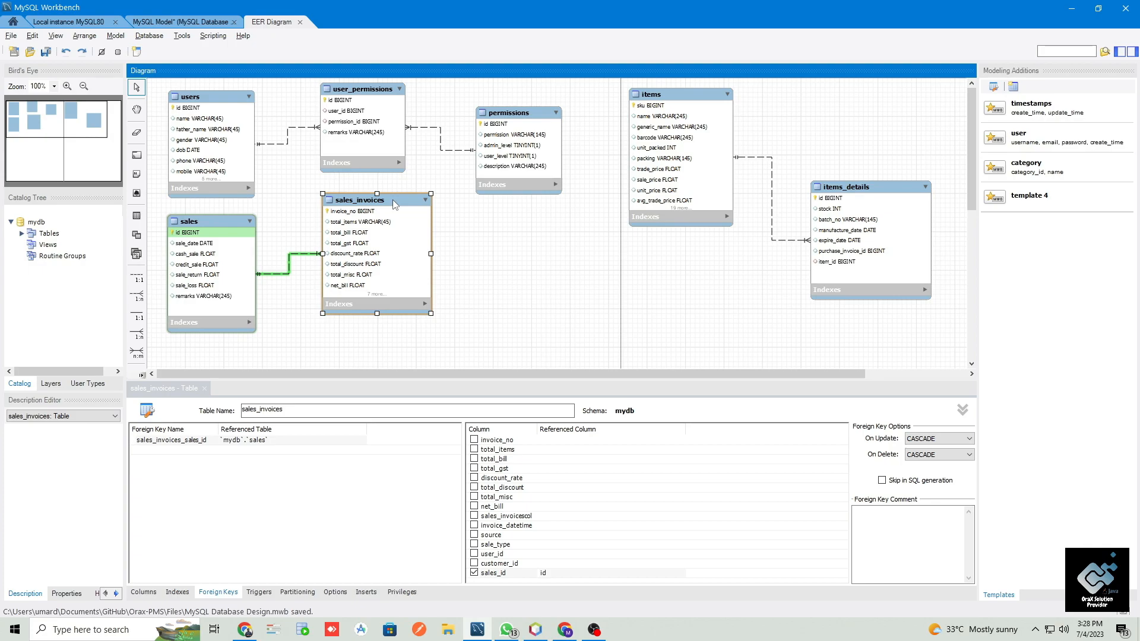
- Place a new table beside sales_invoices, below permissions, and enlarge it to about the size of sales_invoices
click(136, 216)
click(500, 250)
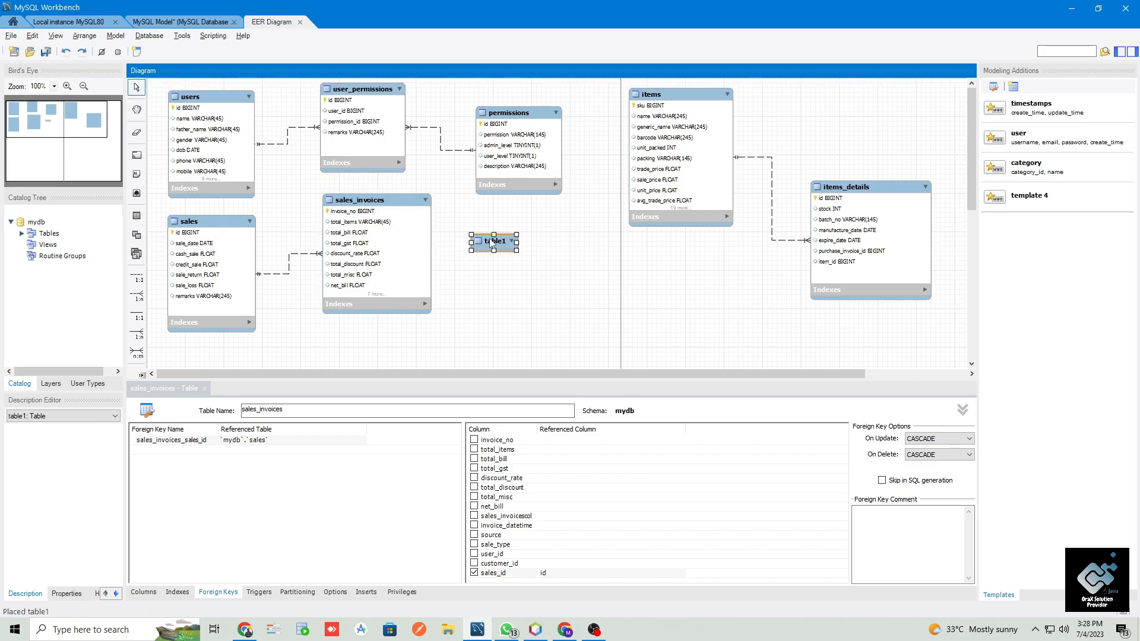
drag(517, 252, 577, 327)
click(500, 247)
drag(517, 250, 579, 329)
- Name the new table sales_invoices_details and open its first foreign key name for editing
double_click(485, 242)
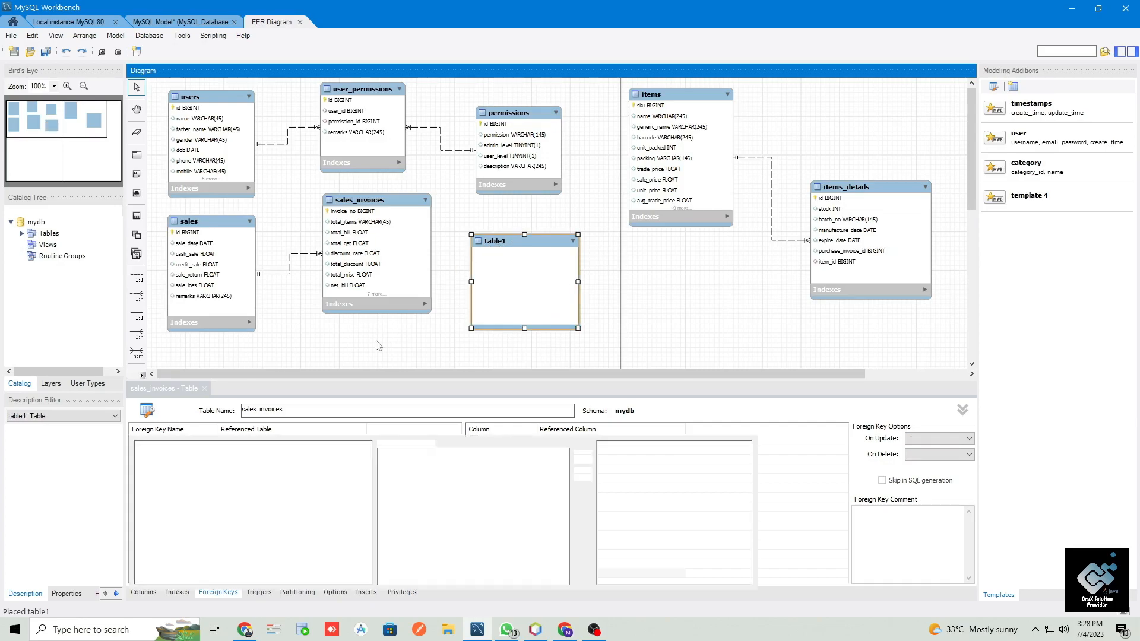
double_click(295, 410)
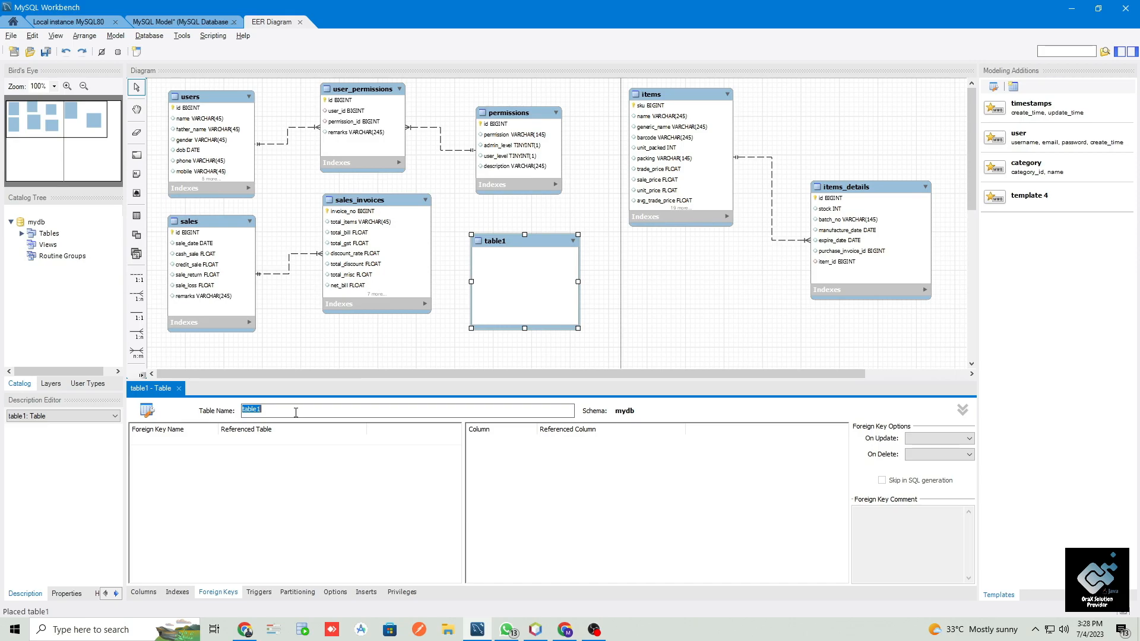
text(sales_invoices_detailss)
click(182, 440)
click(181, 440)
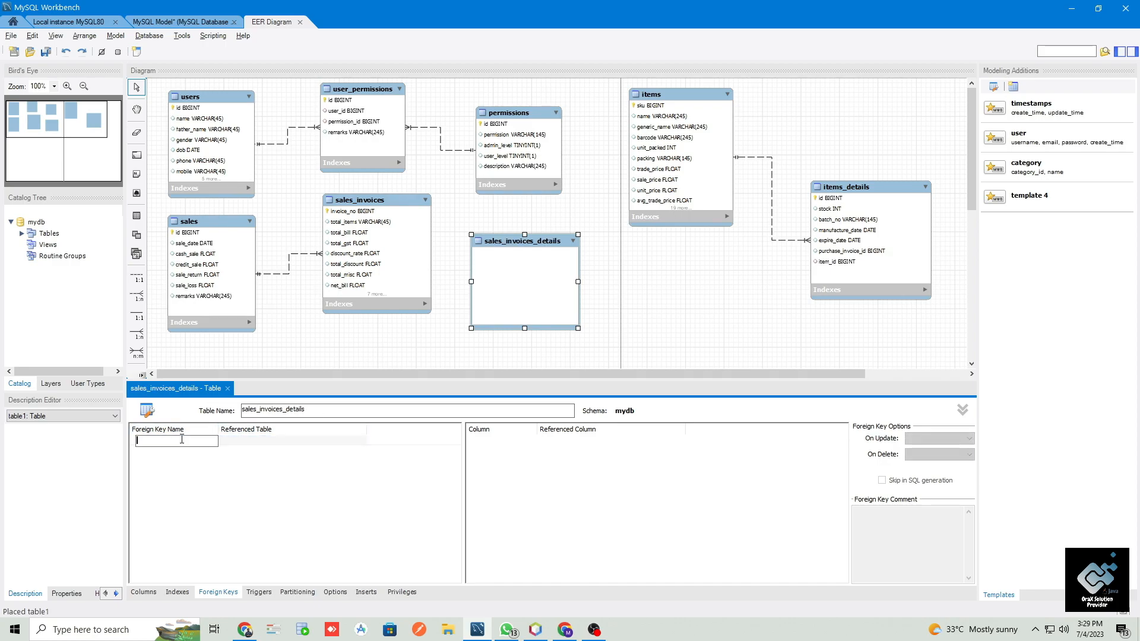
text(id)
key(Return)
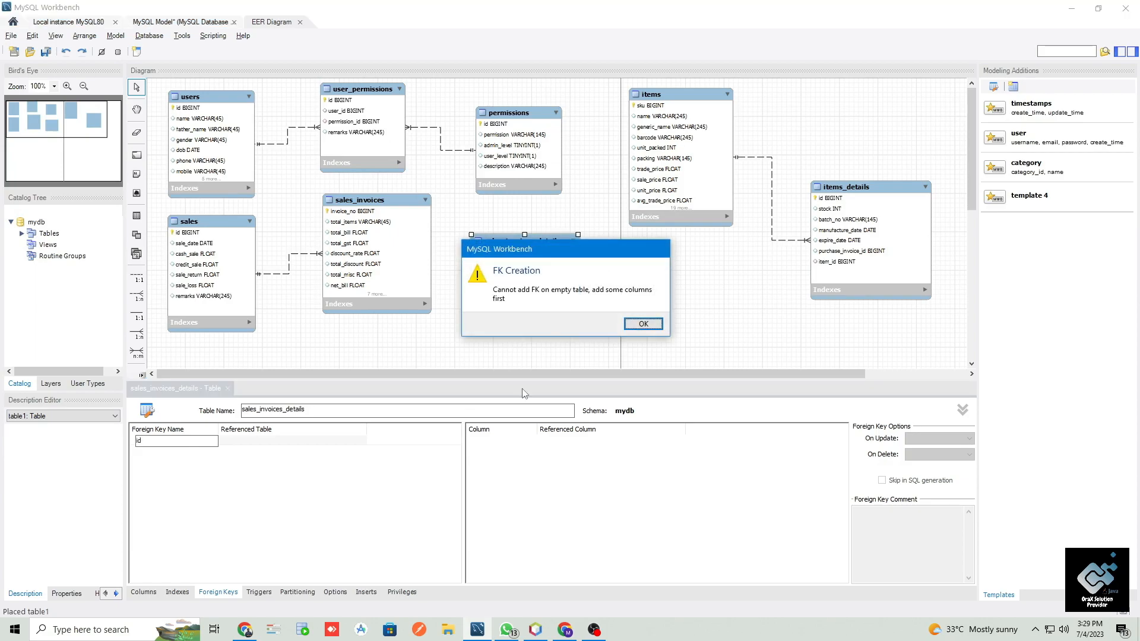
click(643, 323)
click(171, 454)
click(177, 441)
click(176, 441)
right_click(177, 442)
click(160, 455)
right_click(164, 443)
click(194, 451)
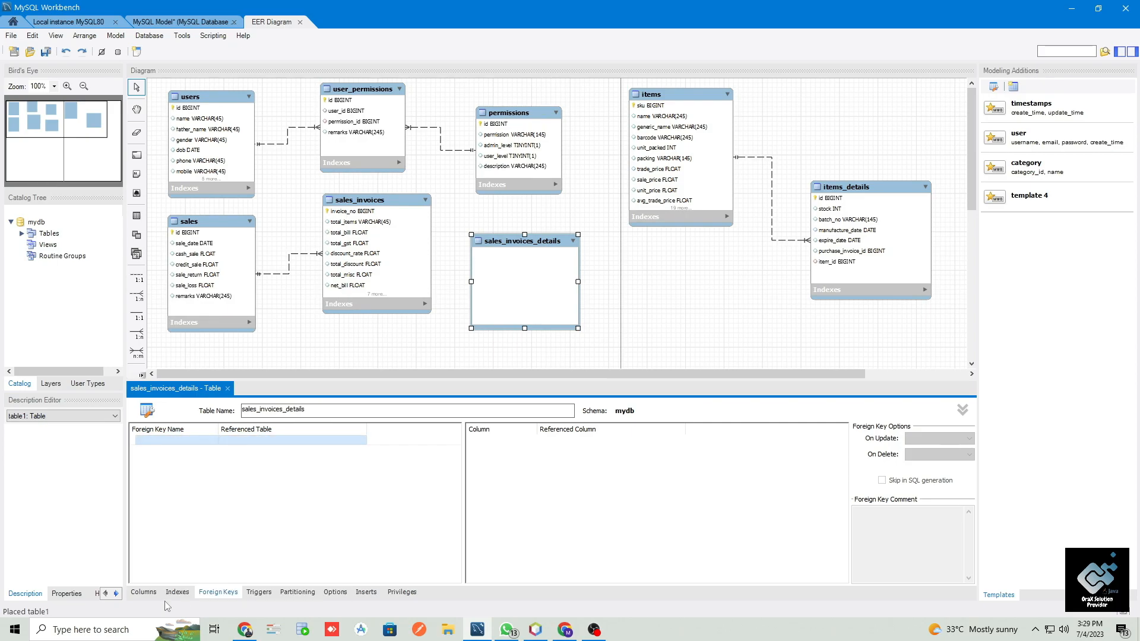
- Add an id column of type BIGINT to sales_invoices_details as an auto-incrementing, not-null primary key
click(149, 592)
click(187, 439)
click(186, 440)
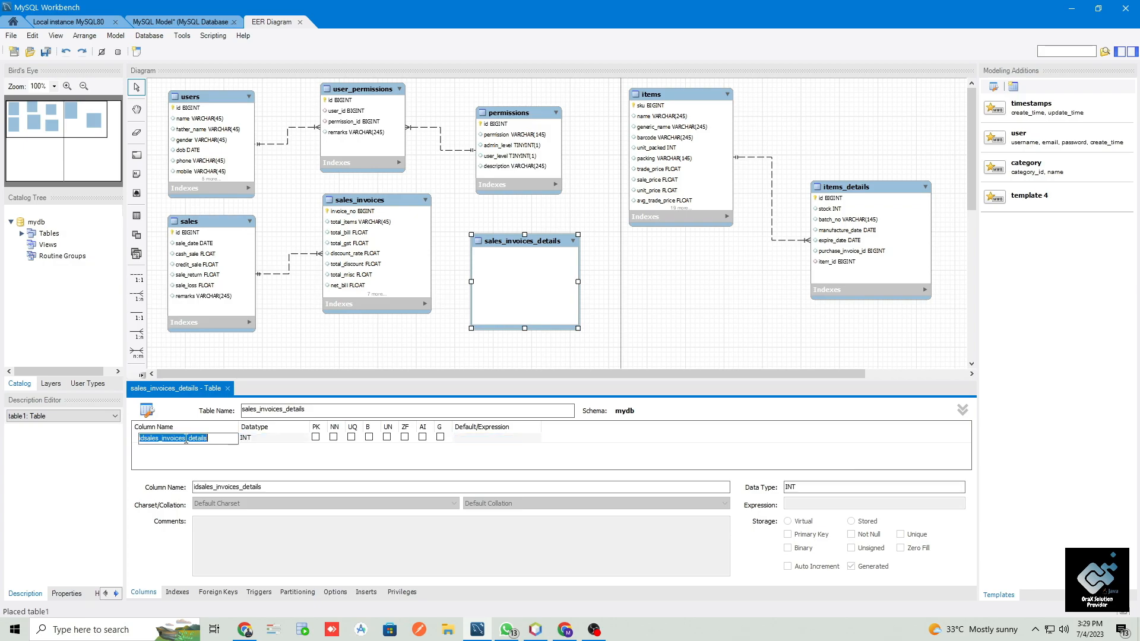
text(id)
key(Tab)
text(bgint)
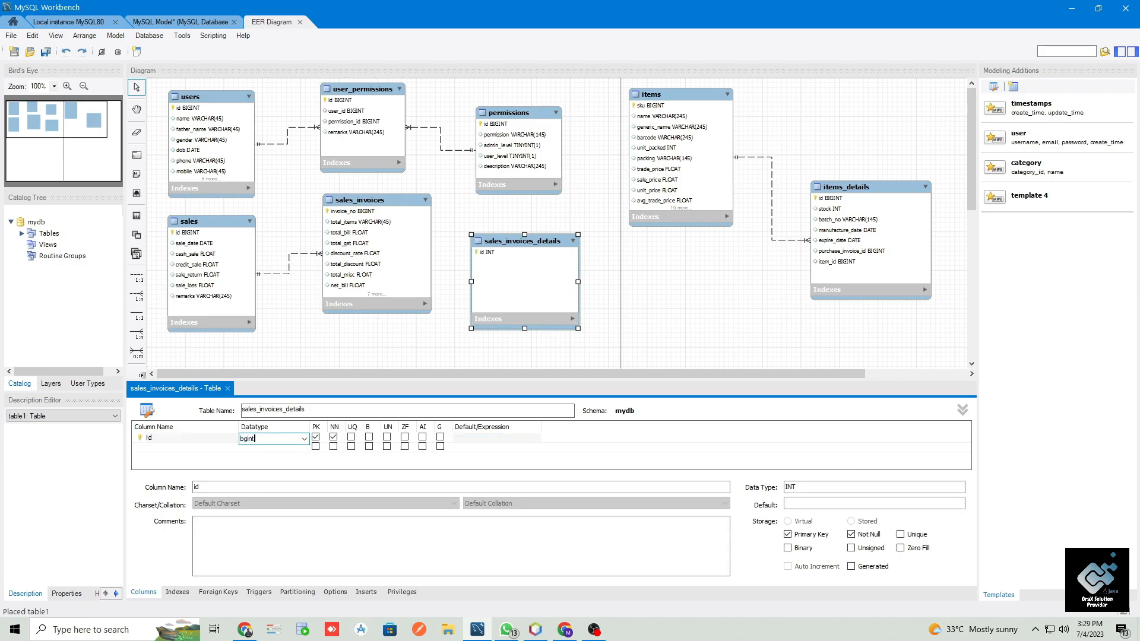
key(BackSpace)
key(BackSpace)
key(BackSpace)
key(BackSpace)
text(igint)
click(422, 438)
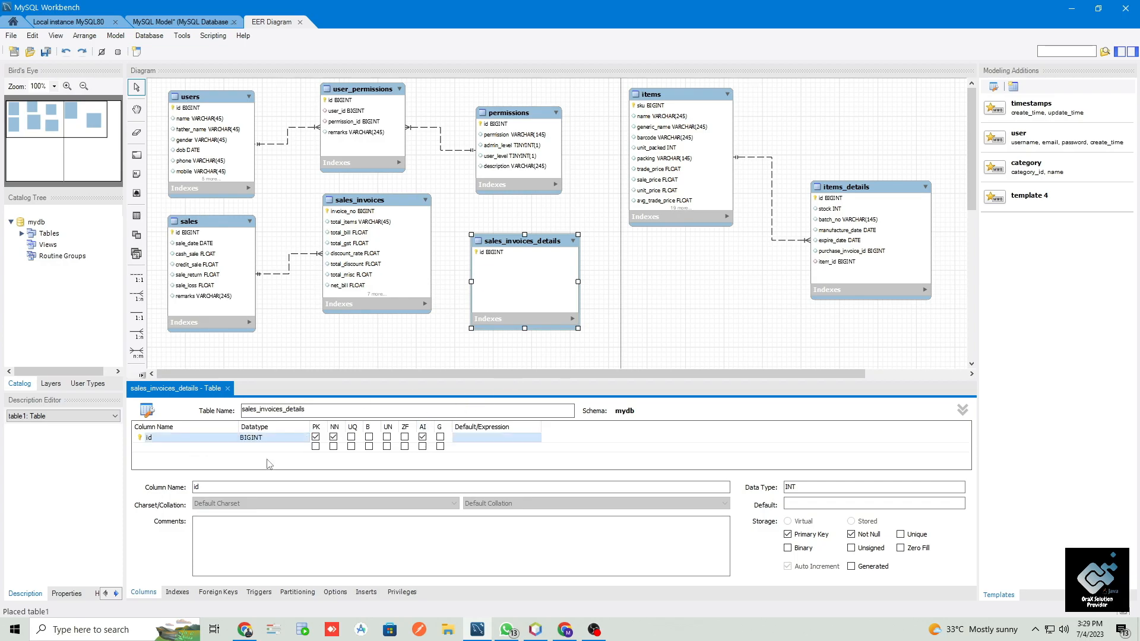
- Add an item_id column of type BIGINT below id in sales_invoices_details
click(179, 449)
text(item_di)
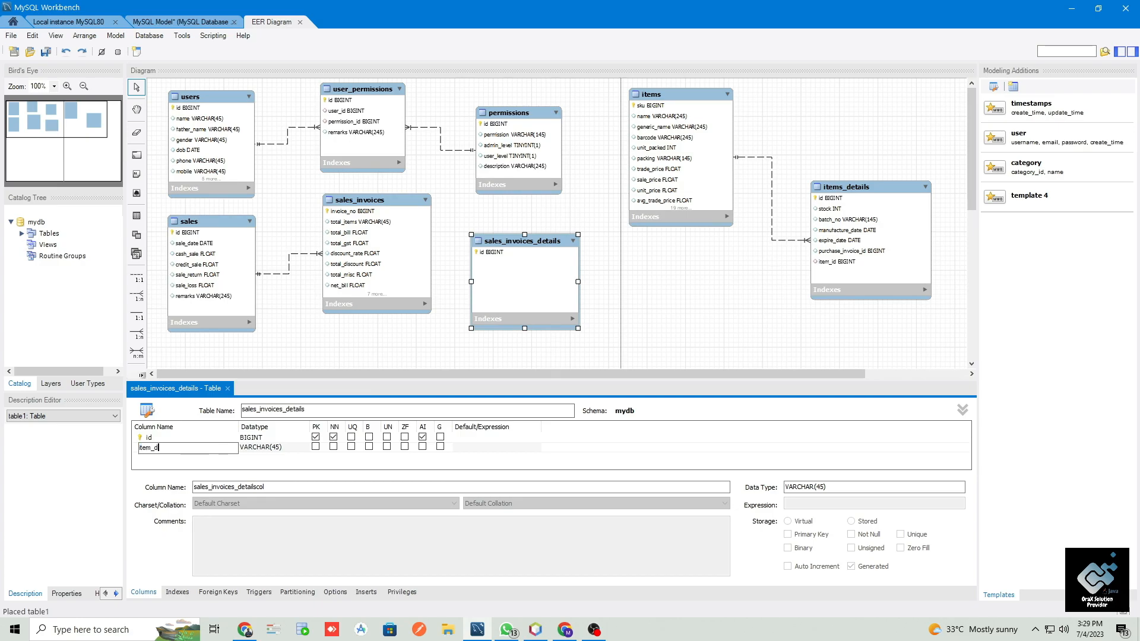
key(Tab)
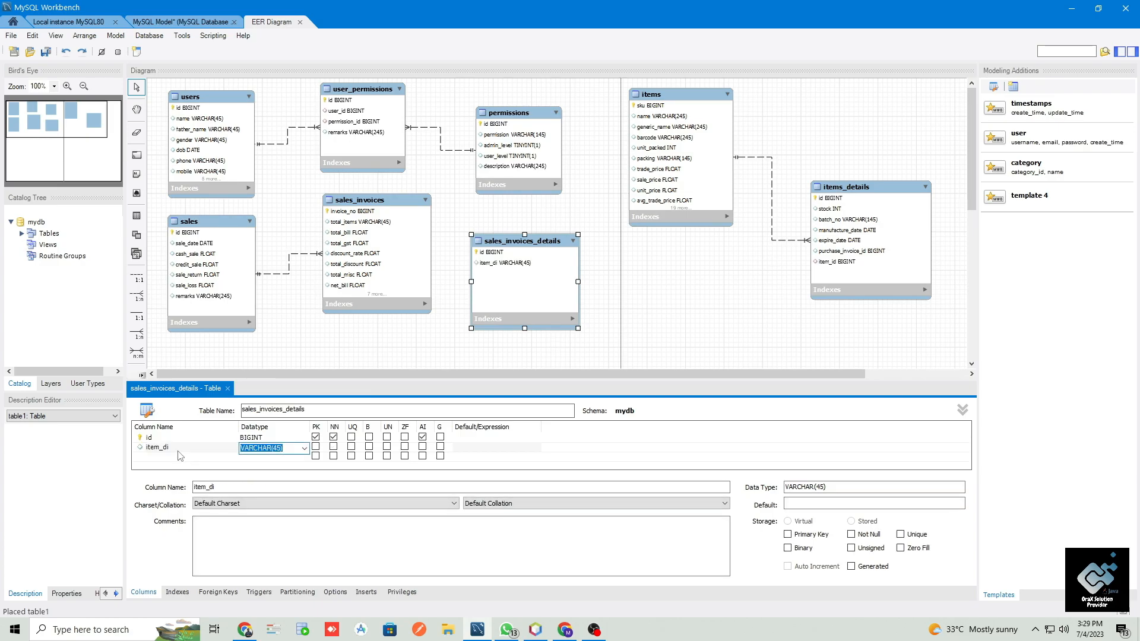
click(191, 448)
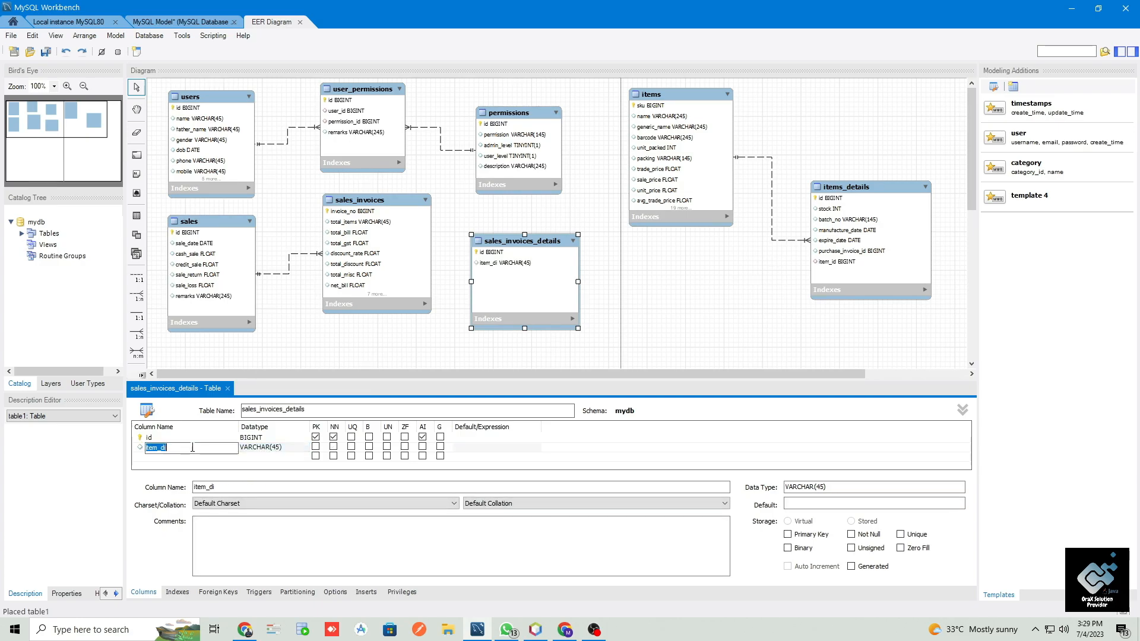
text(item_id)
key(Tab)
text(bigint)
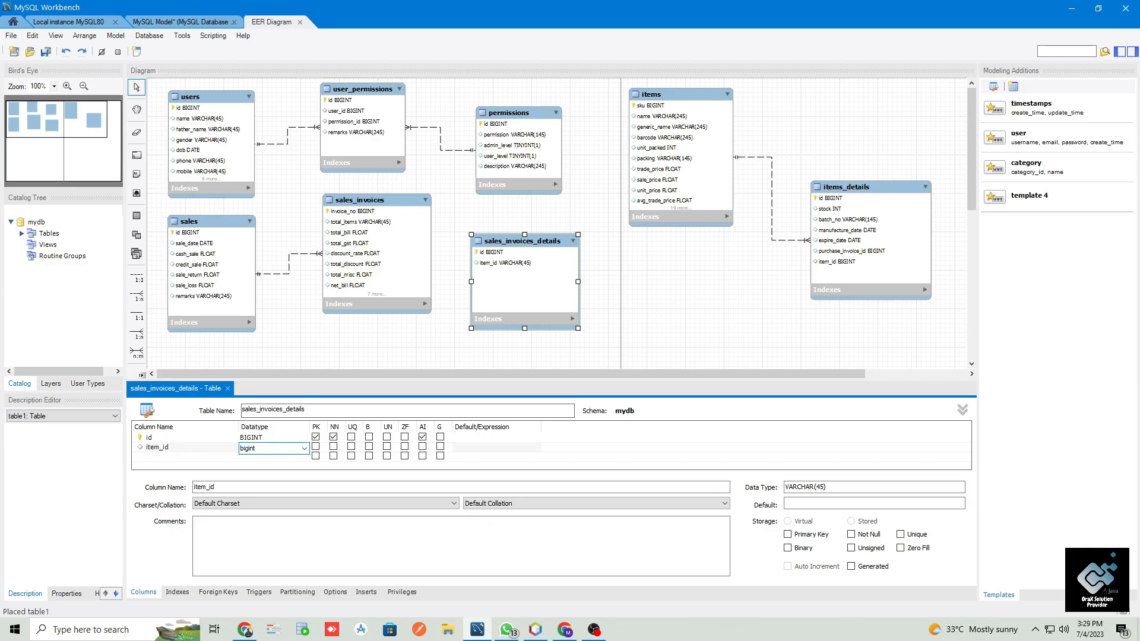
- Add a unit_price column of type FLOAT below item_id in sales_invoices_details
click(194, 457)
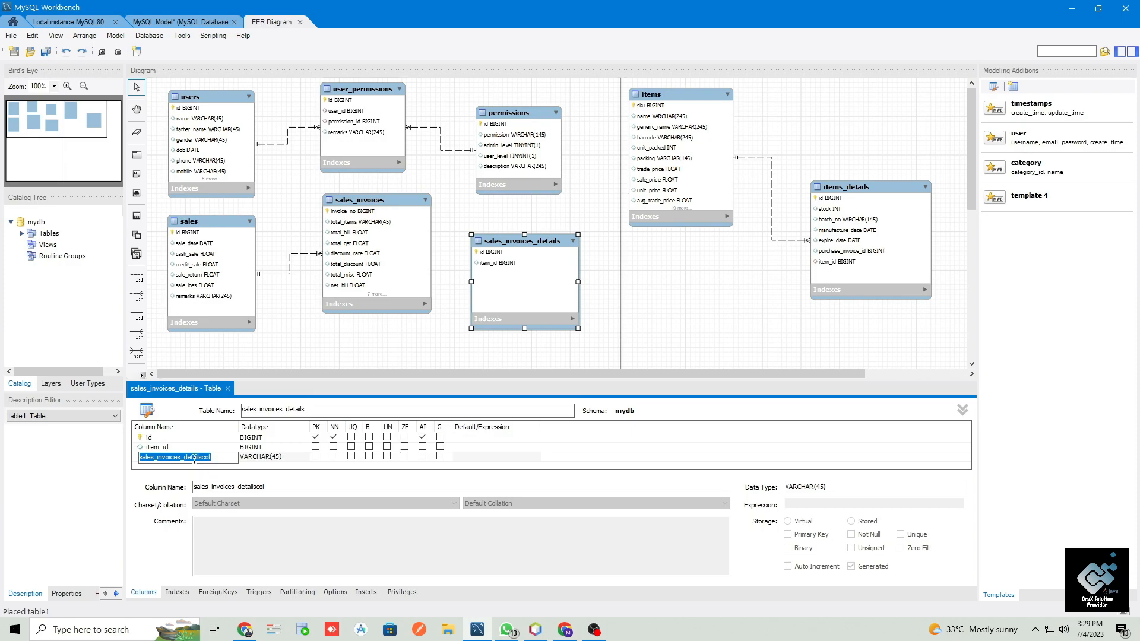
text(up)
key(BackSpace)
text(nit_price)
key(Tab)
text(float)
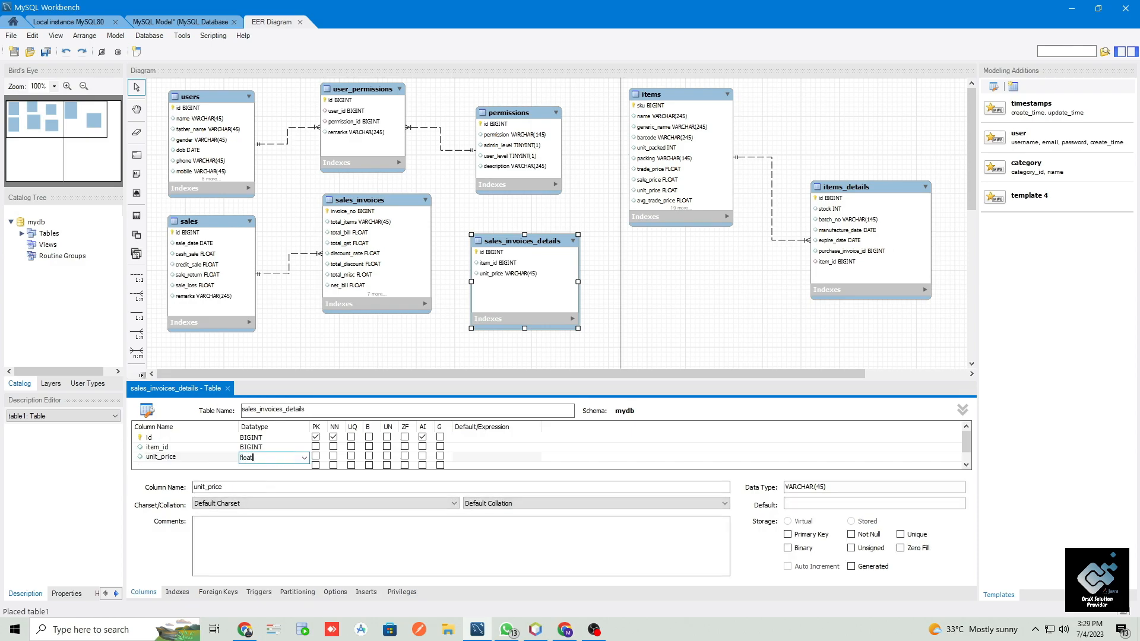
key(Tab)
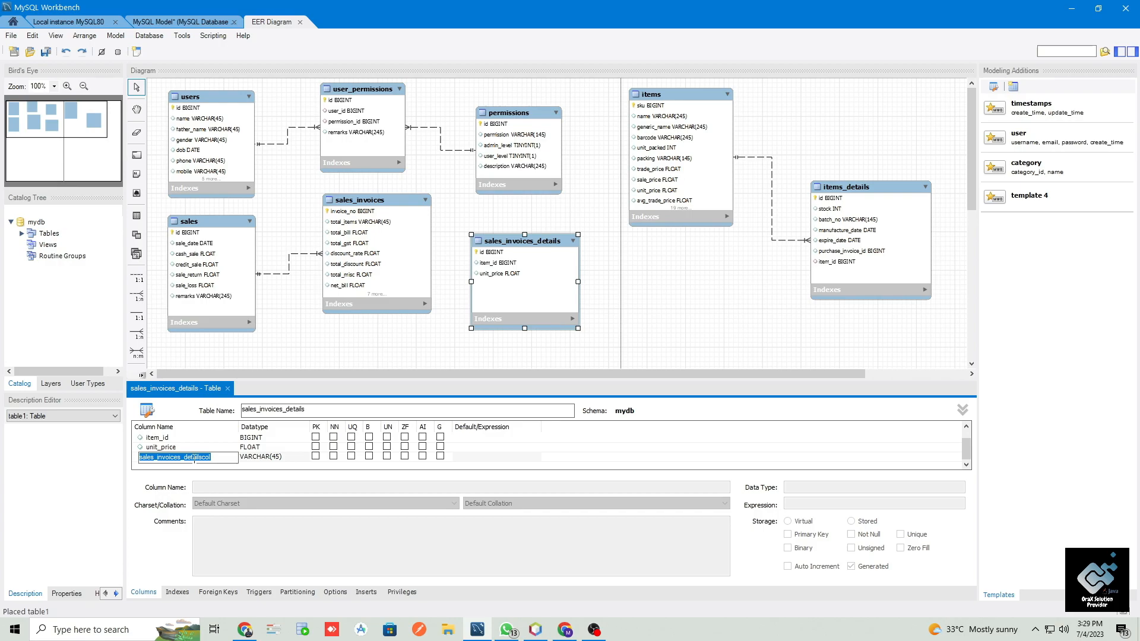
- Add a discount_price column of type FLOAT below unit_price in sales_invoices_details
text(discount_price)
key(Tab)
text(float)
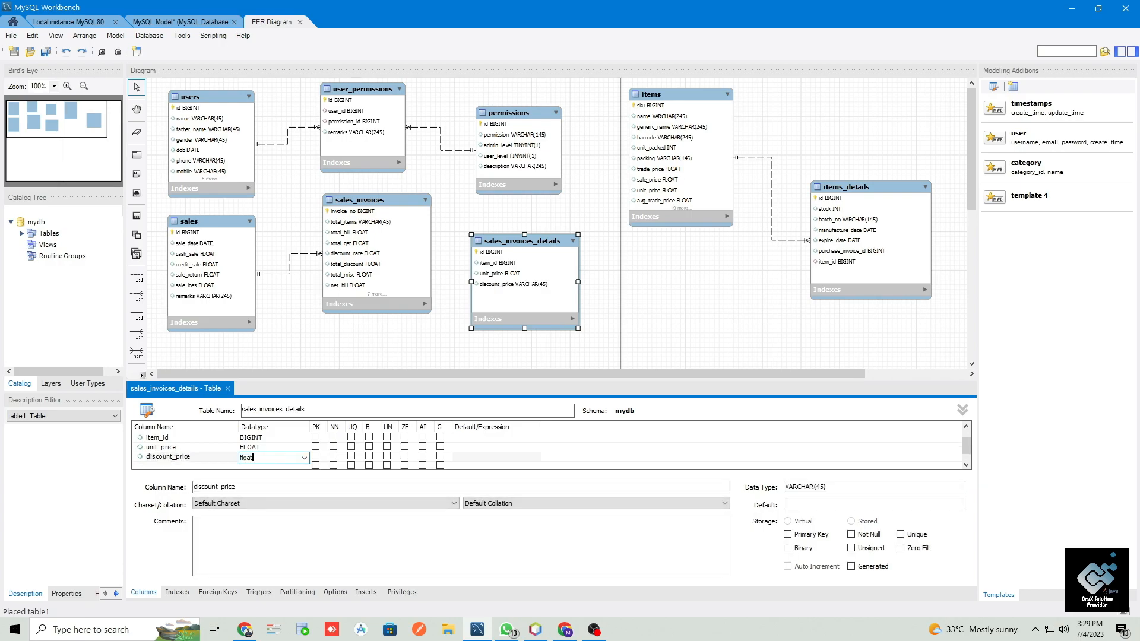
key(Tab)
- Add a quantity column of type FLOAT below discount_price in sales_invoices_details
text(quantity)
key(Tab)
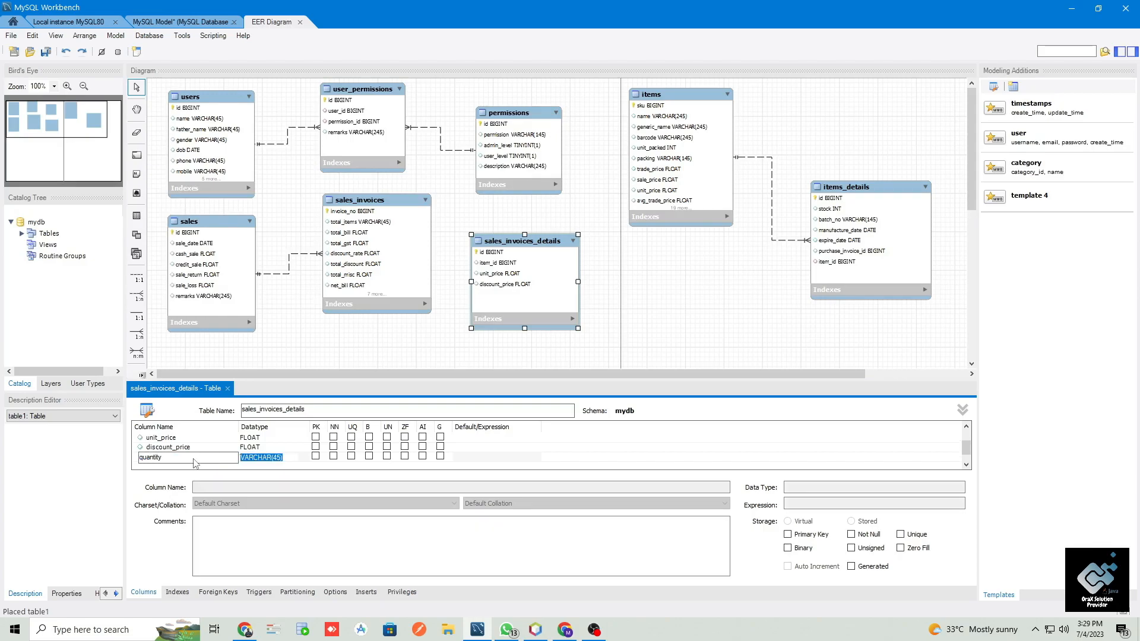
text(float)
key(Return)
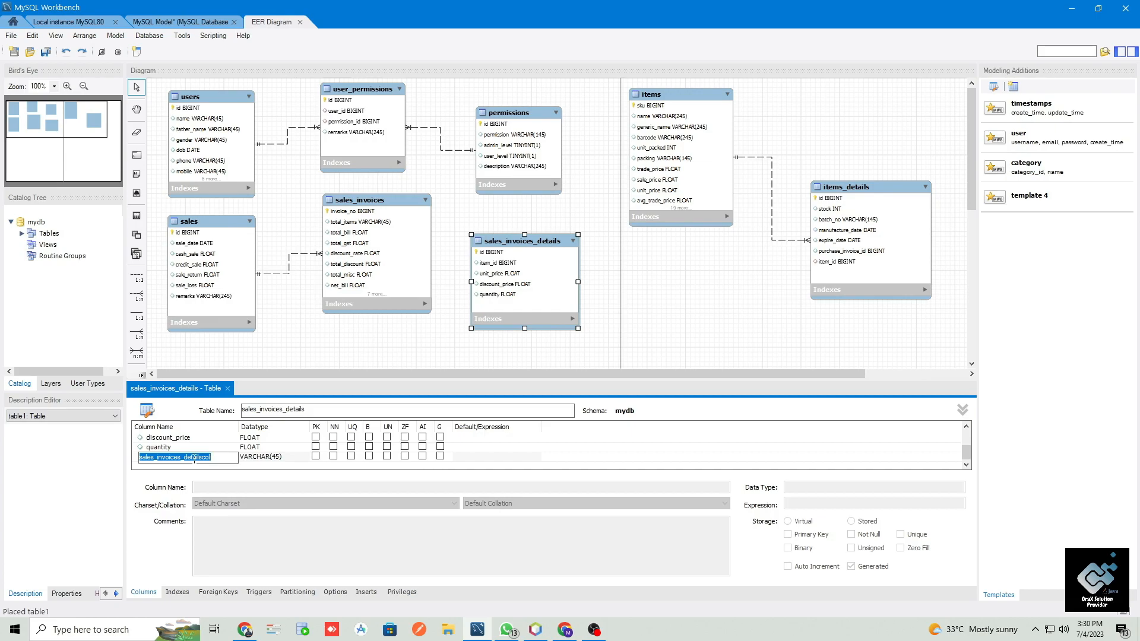
- Add a gross_amount column of type FLOAT below quantity in sales_invoices_details
text(gross_)
text(amount)
key(Tab)
text(float)
click(195, 465)
- Add a net_amount column of type FLOAT below gross_amount in sales_invoices_details
text(i)
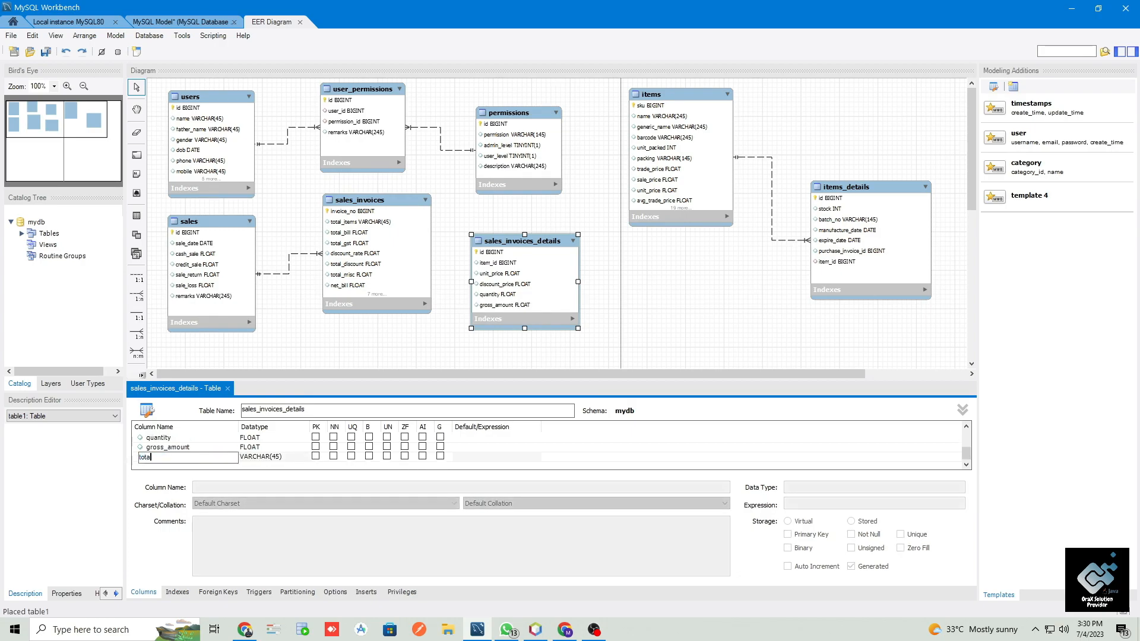
text(et_amount)
key(Tab)
text(float)
click(195, 464)
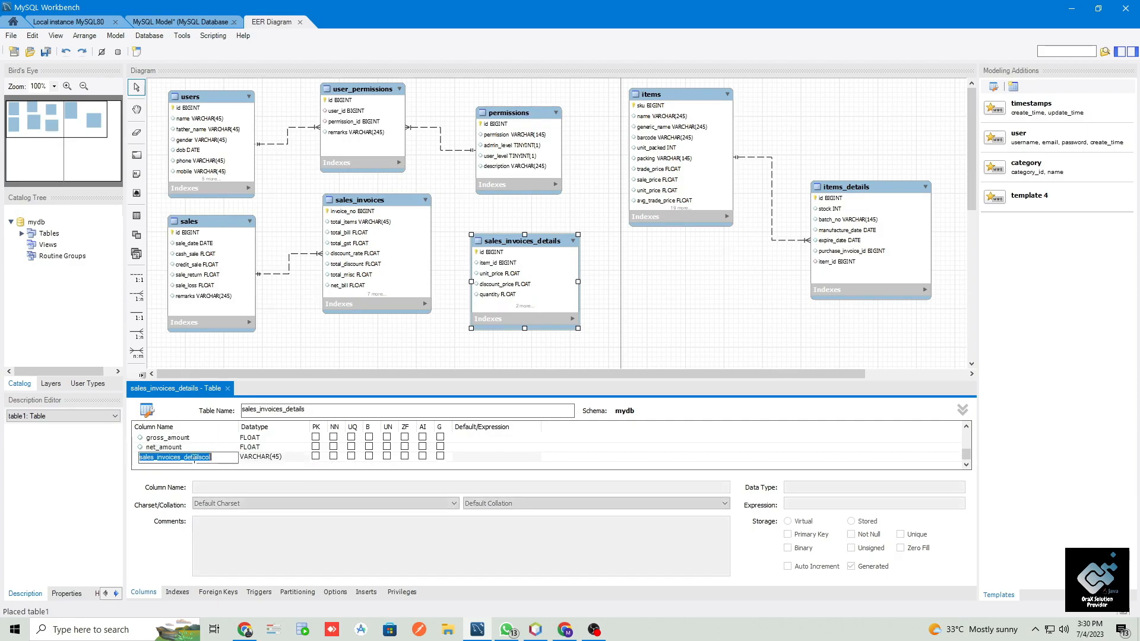
- Add a sale_invoice_id column of type BIGINT below net_amount in sales_invoices_details
key(Right)
key(BackSpace)
key(BackSpace)
key(BackSpace)
key(BackSpace)
key(BackSpace)
key(BackSpace)
key(BackSpace)
key(BackSpace)
key(BackSpace)
key(BackSpace)
key(BackSpace)
key(BackSpace)
key(BackSpace)
key(BackSpace)
key(BackSpace)
key(BackSpace)
key(BackSpace)
key(BackSpace)
key(BackSpace)
key(BackSpace)
key(BackSpace)
key(BackSpace)
key(BackSpace)
key(BackSpace)
key(BackSpace)
text(sa)
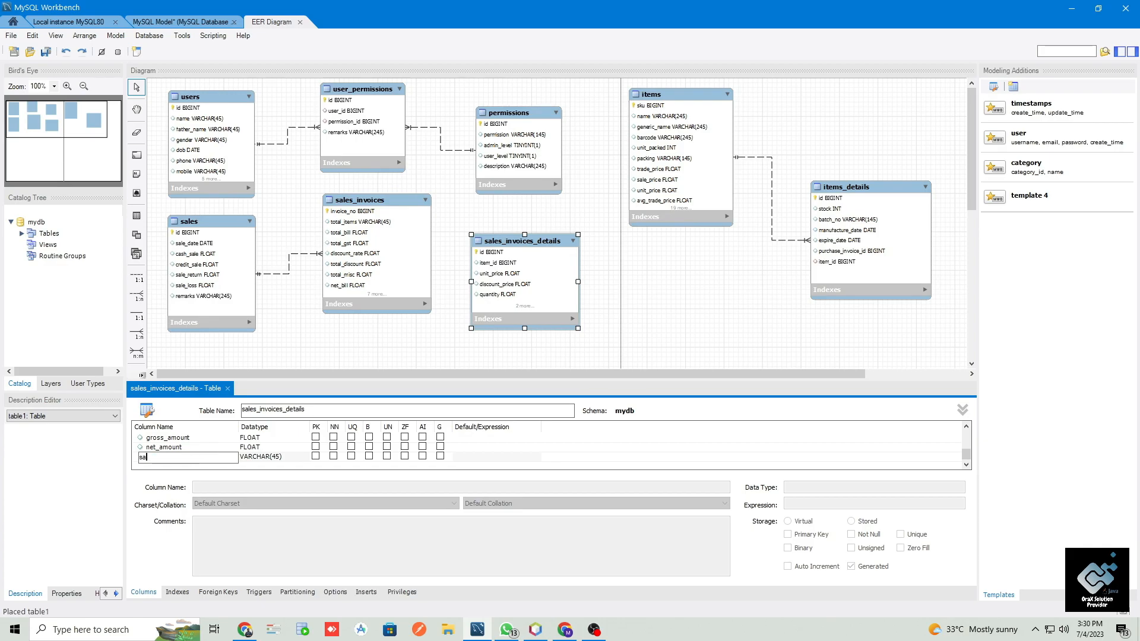
text(le_invoice_id)
key(Tab)
text(bigint)
key(Return)
- Switch to NetBeans and review the columns of the existing sales_invoices_details table in the orax-pms database
click(534, 630)
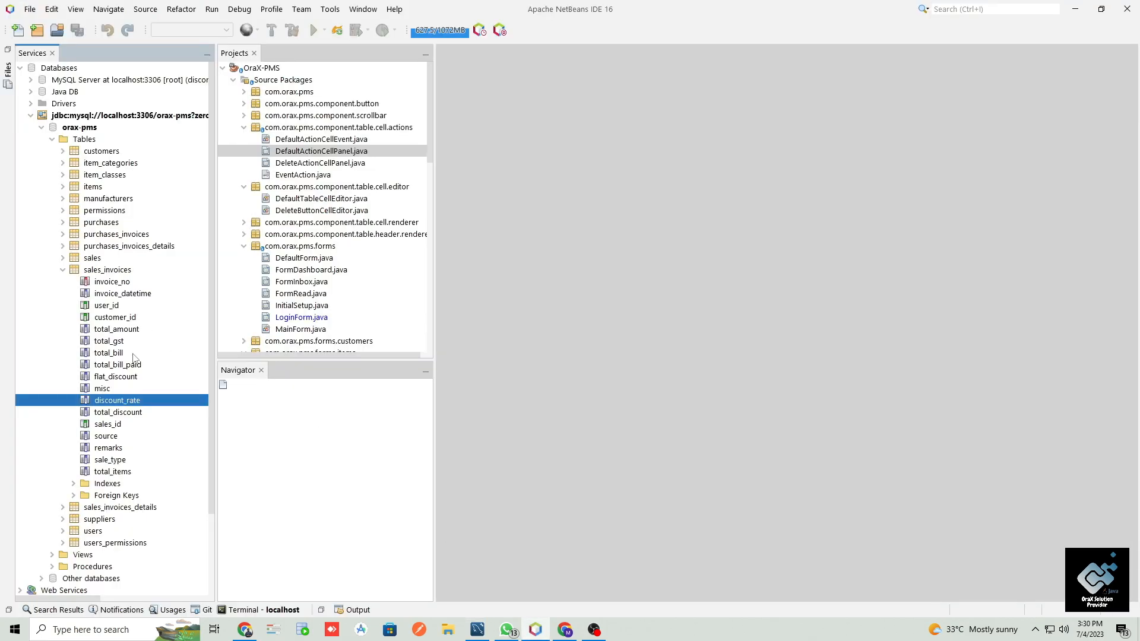
click(63, 270)
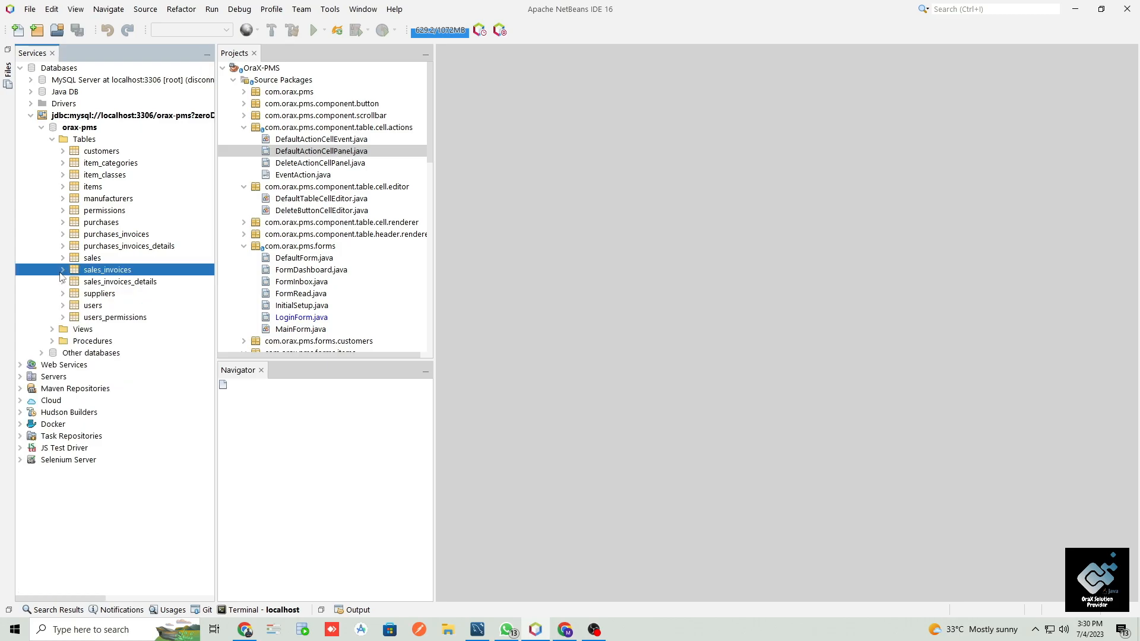
click(63, 282)
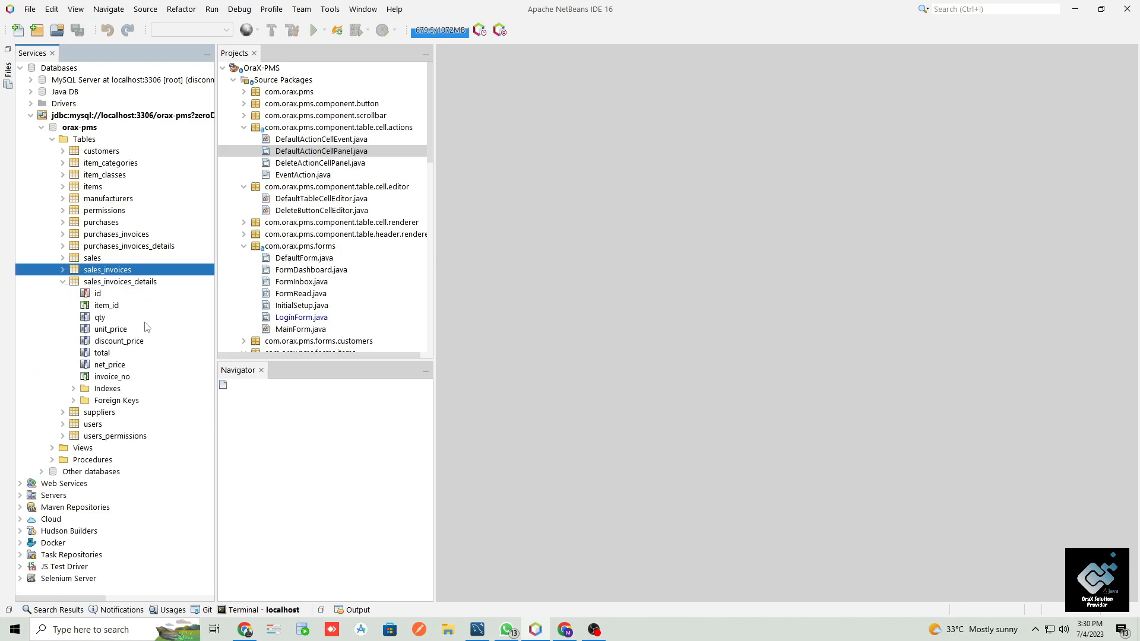
click(105, 307)
click(99, 320)
click(109, 330)
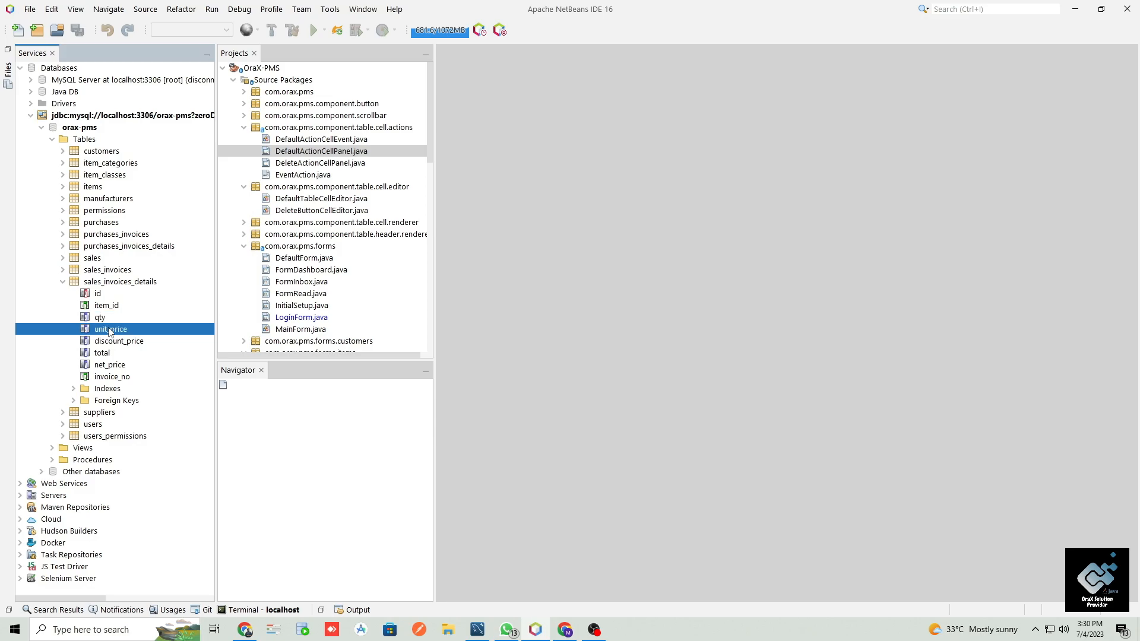
click(118, 342)
click(99, 356)
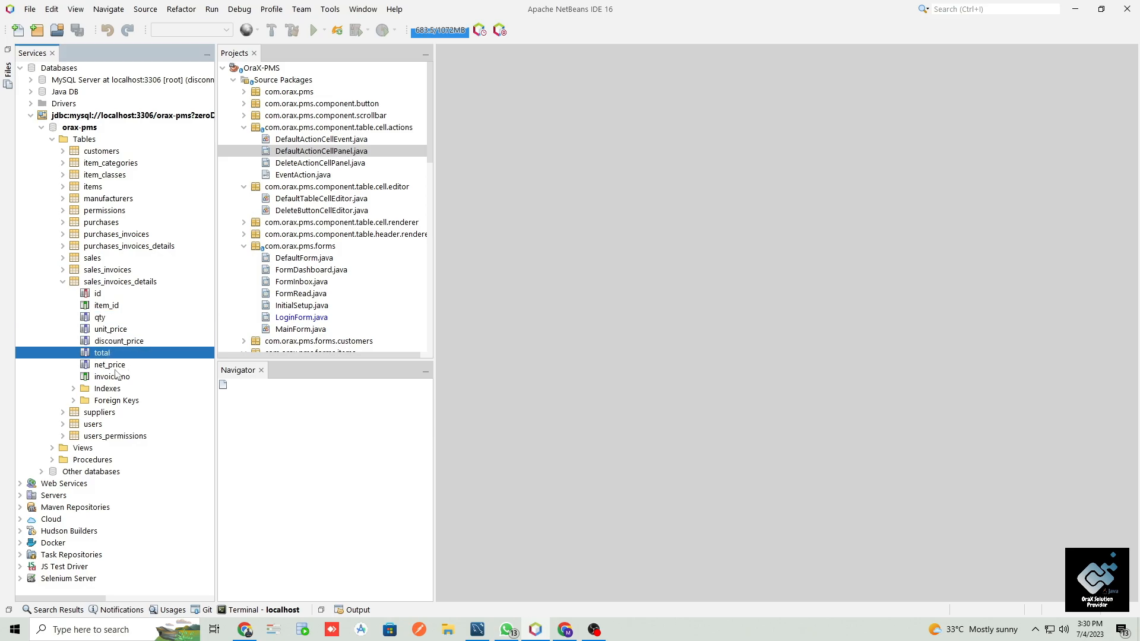
click(116, 366)
click(139, 379)
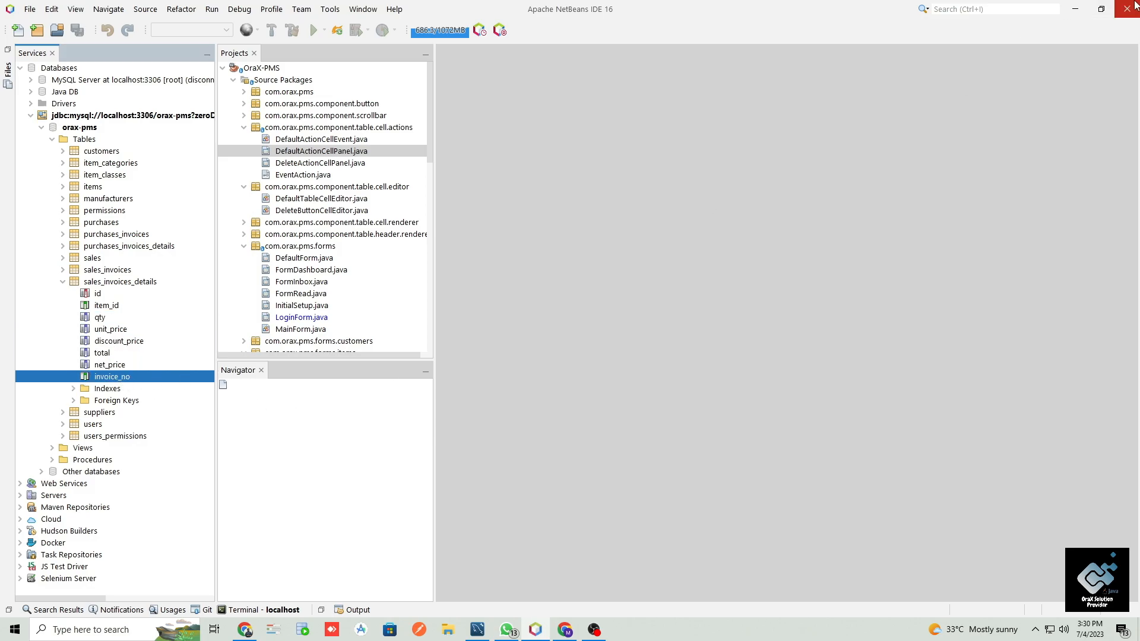
click(1101, 9)
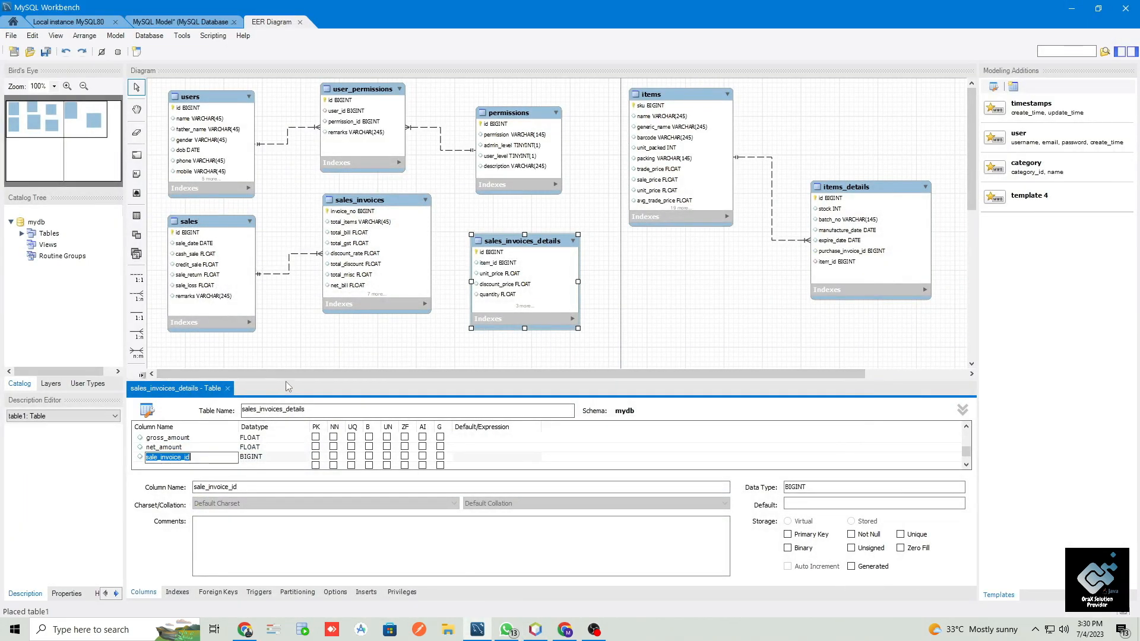
- Back in MySQL Workbench, enlarge the table editor and add a tax_amount column of type FLOAT below sale_invoice_id
drag(289, 381, 291, 239)
double_click(182, 373)
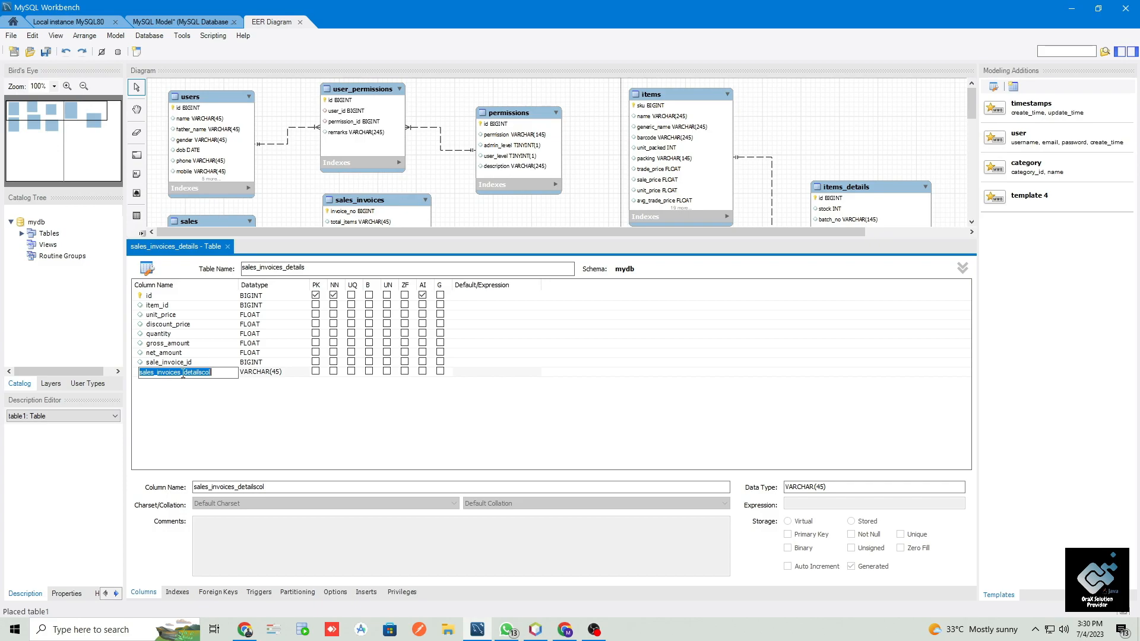
text(tax_amount)
key(Tab)
text(float)
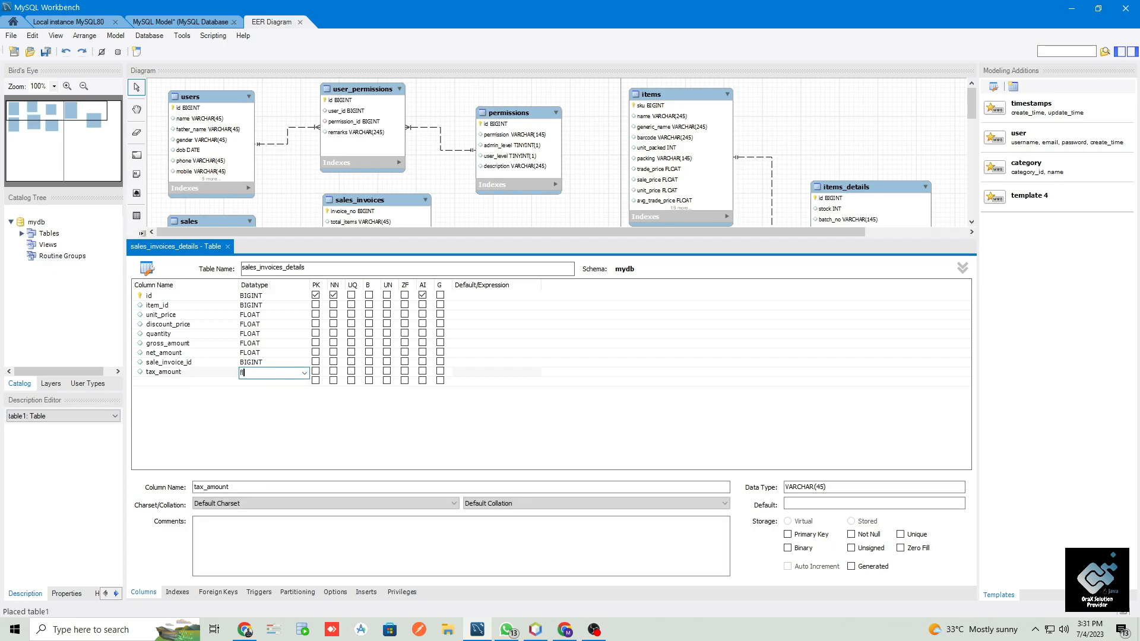
- Reorder the columns so quantity follows item_id, tax_amount sits between gross_amount and net_amount, and sale_invoice_id comes last
click(186, 363)
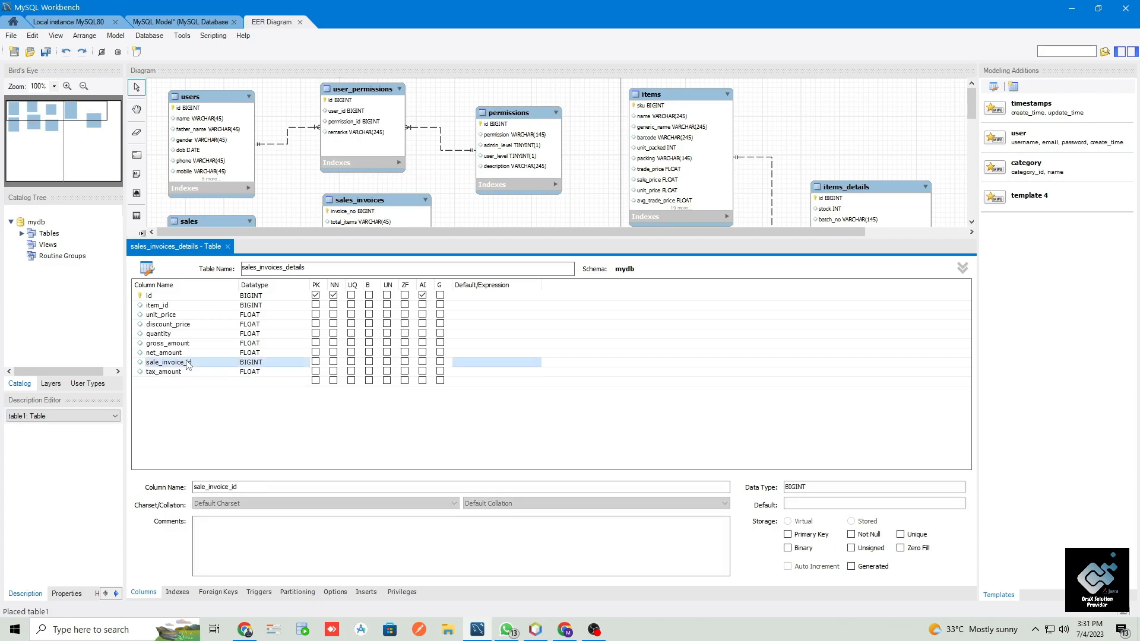
click(178, 373)
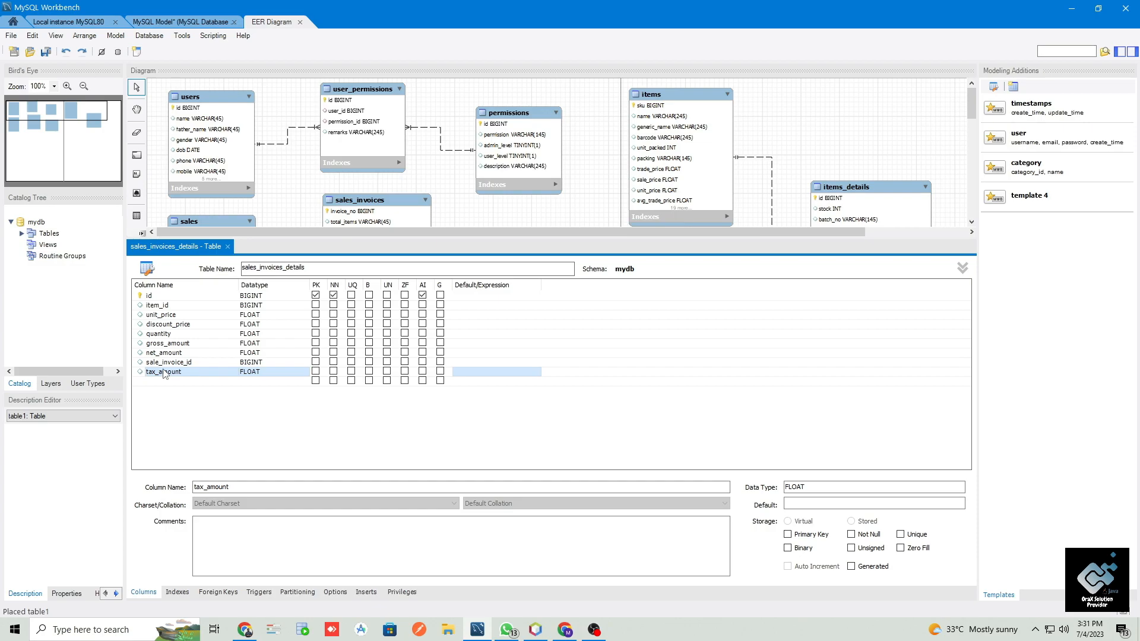
drag(165, 375, 167, 316)
click(162, 334)
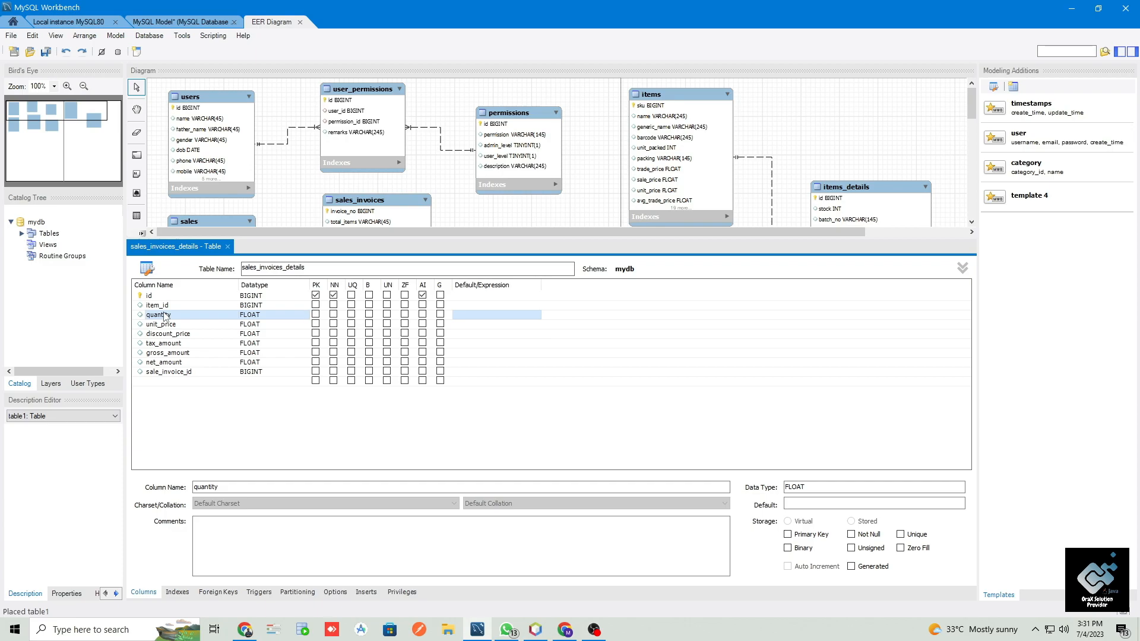
click(164, 345)
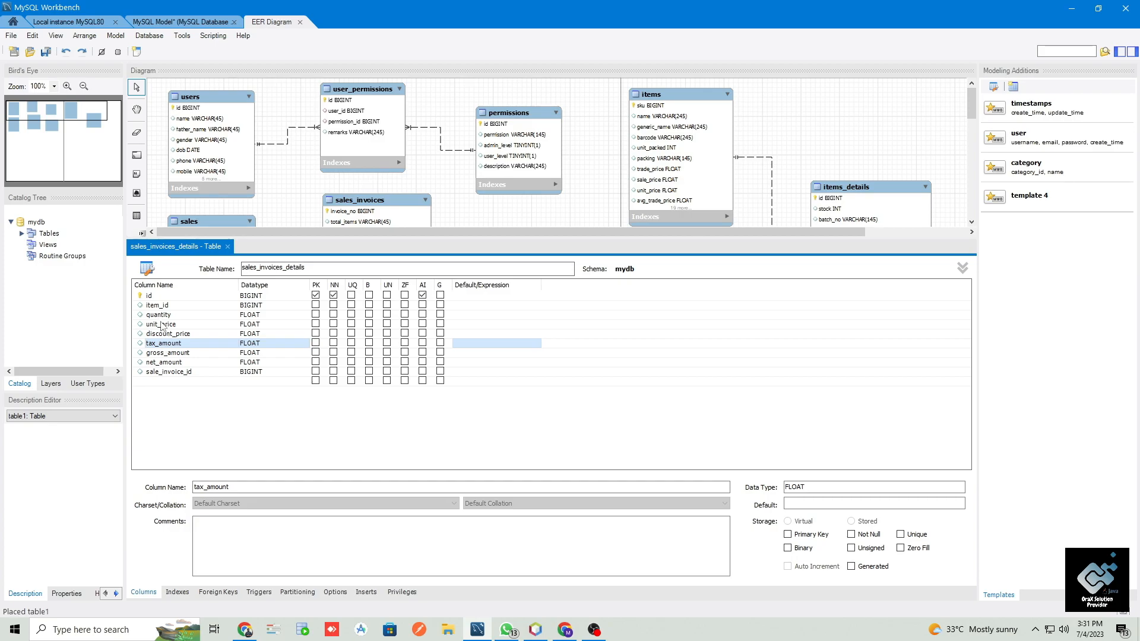
click(160, 354)
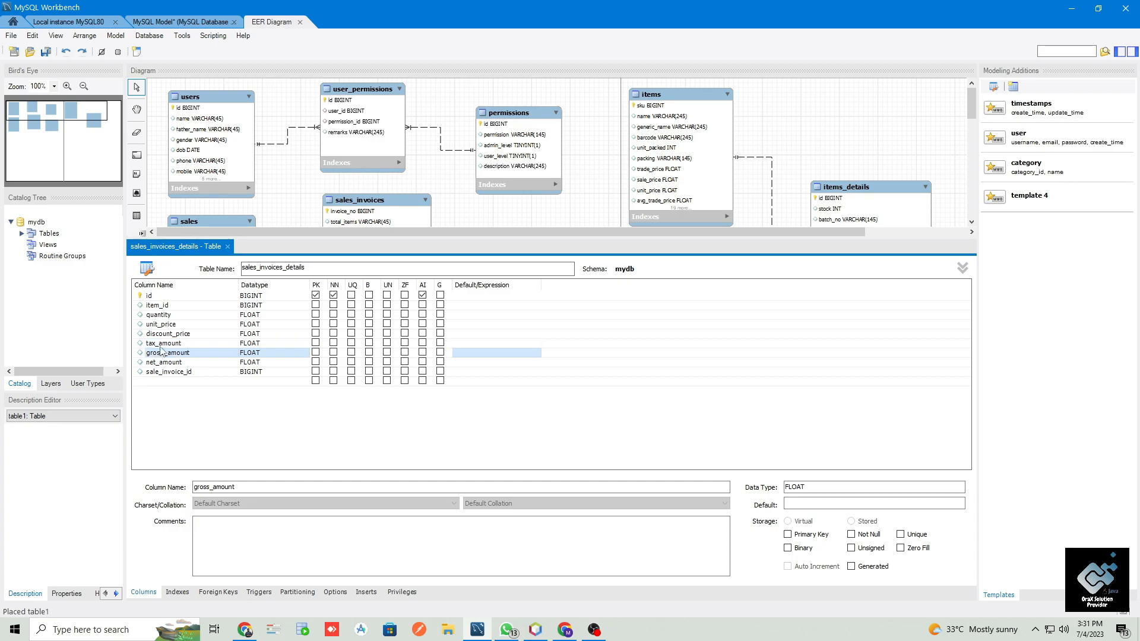
drag(164, 344, 163, 360)
- Switch to WhatsApp and enlarge the pharmacy invoice photo to examine its amount, discount and tax columns
click(507, 629)
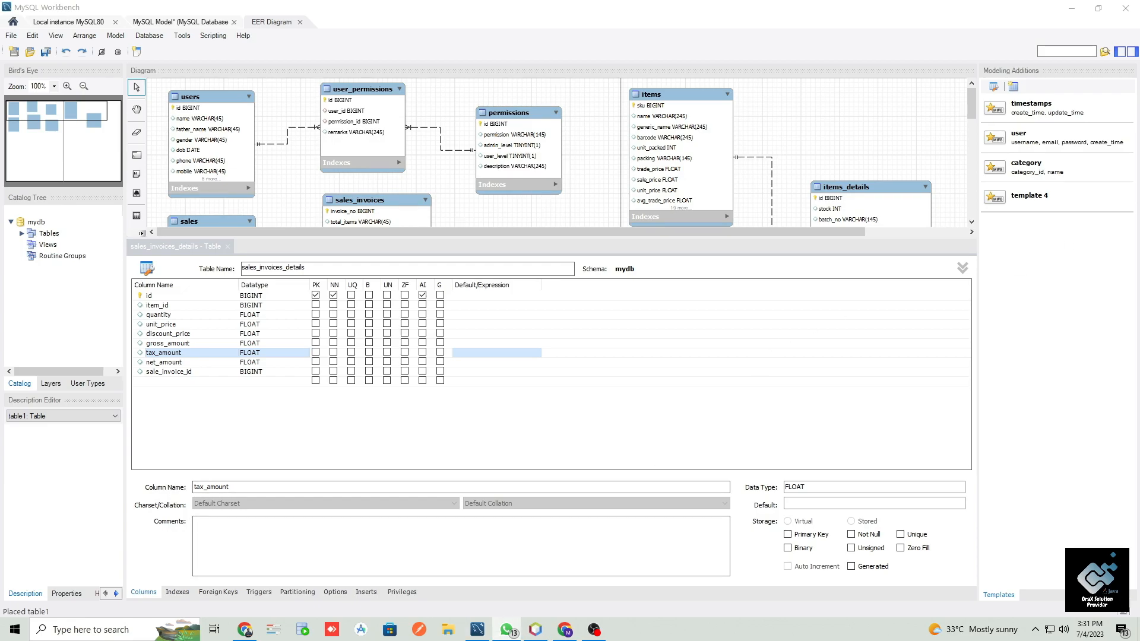
drag(1139, 323, 608, 0)
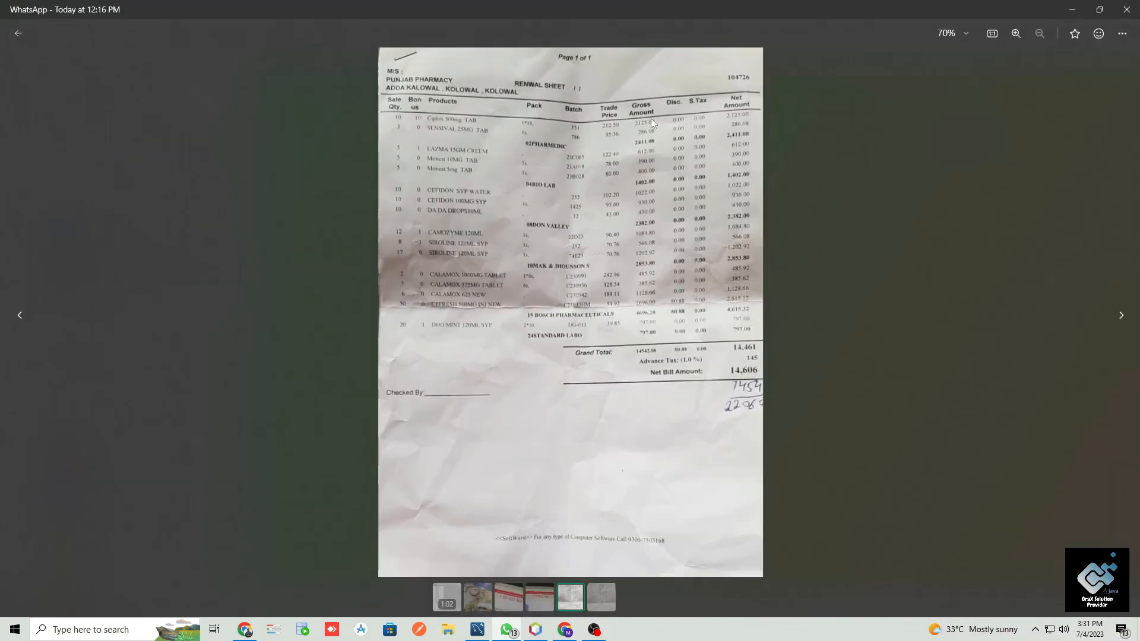
scroll(671, 142, up, 5)
scroll(582, 209, up, 2)
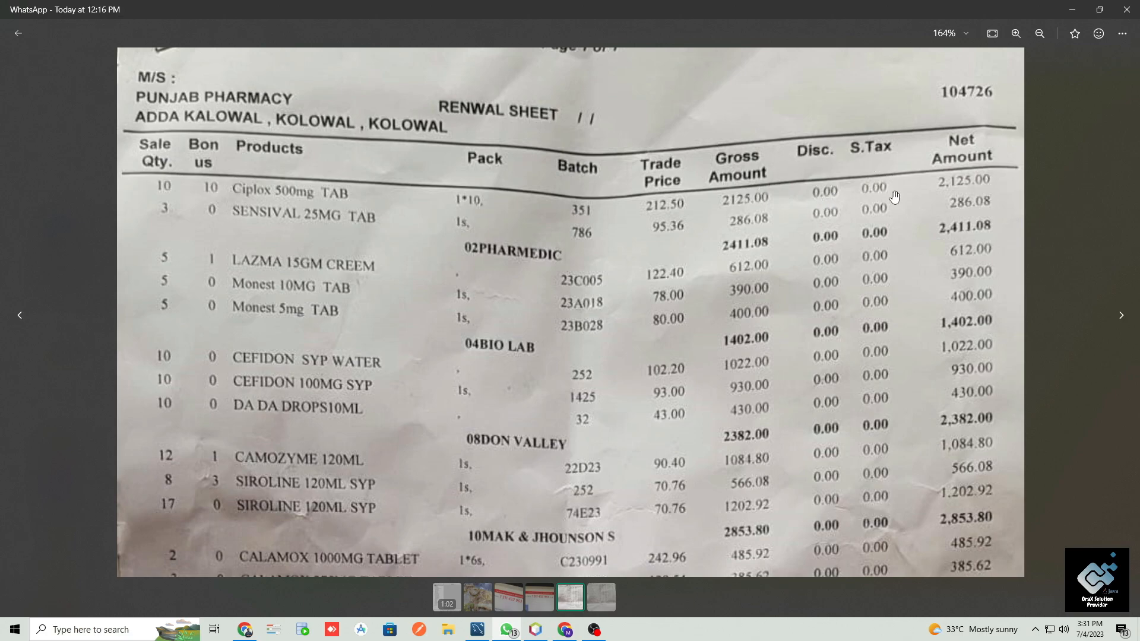
- Examine the invoice's item rows, discount and tax columns, and the grand total, advance tax and net bill amount
scroll(916, 236, down, 3)
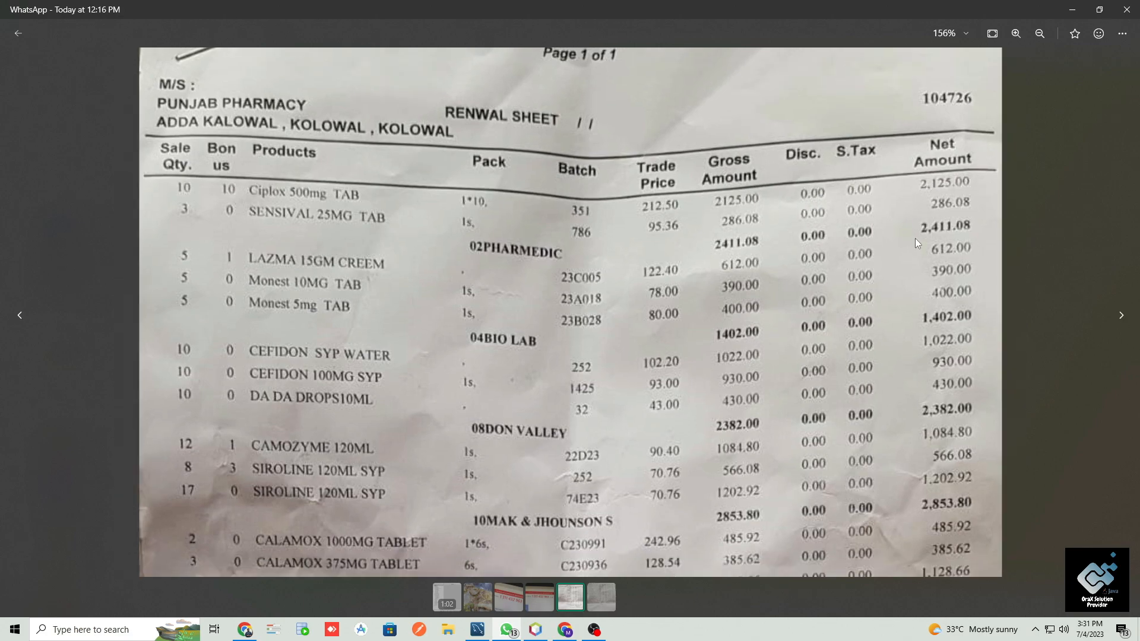
scroll(778, 494, up, 5)
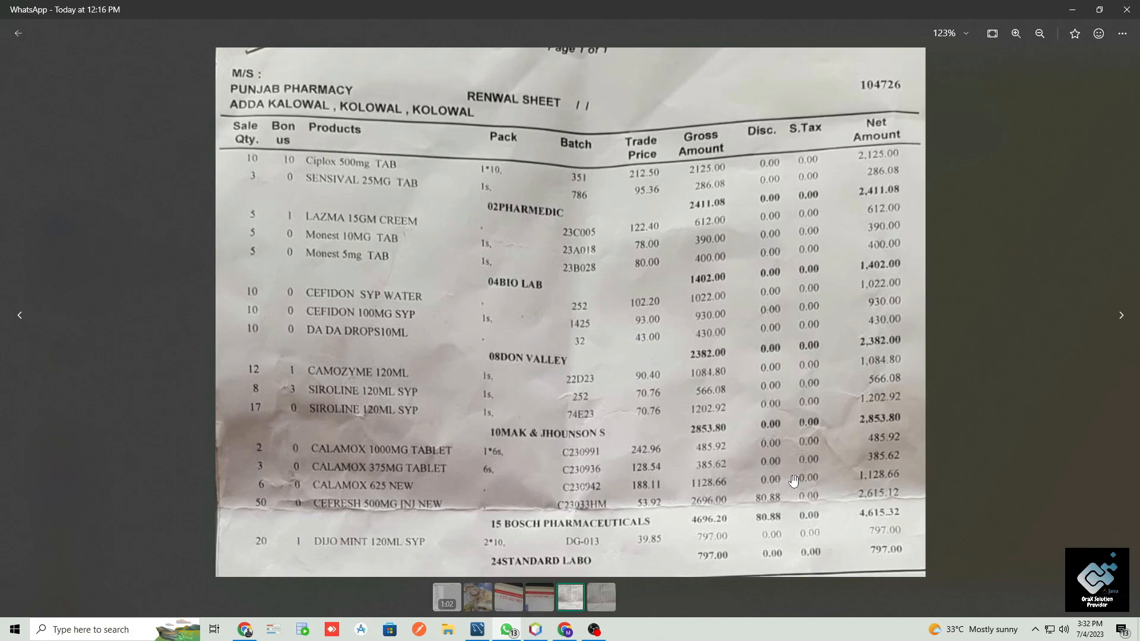
drag(766, 377, 770, 299)
scroll(771, 299, down, 4)
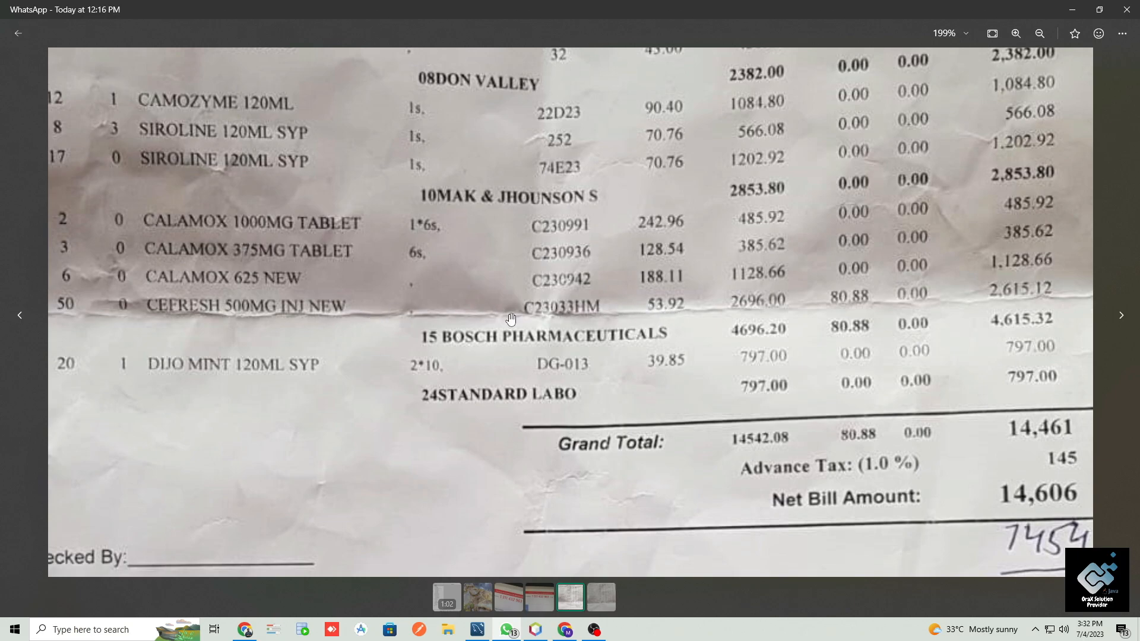
scroll(411, 321, down, 2)
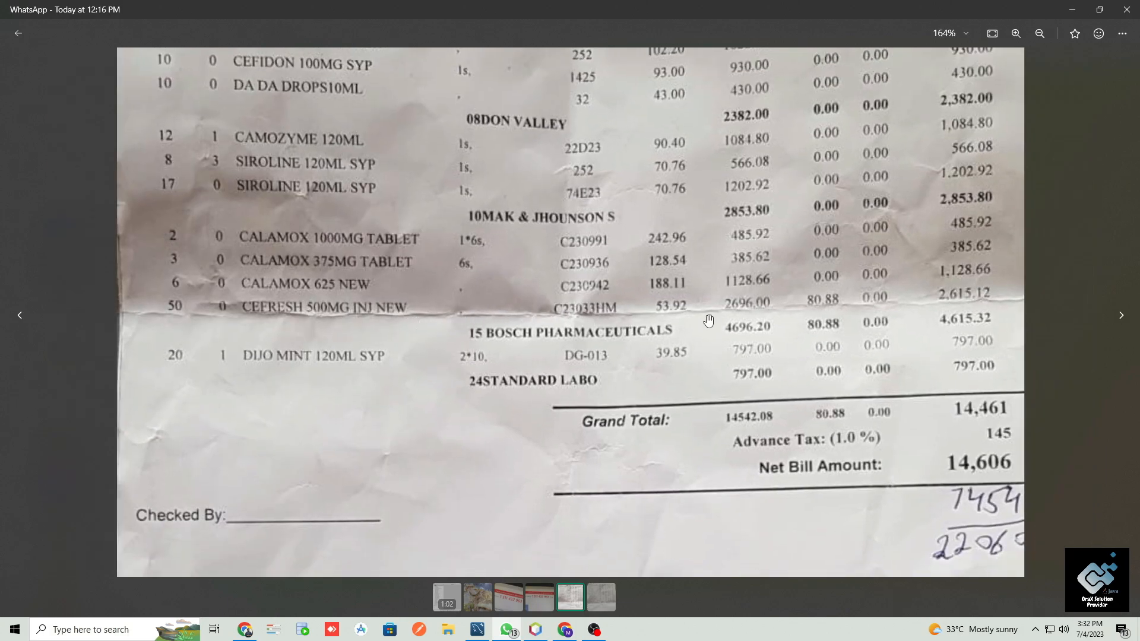
drag(554, 147, 542, 227)
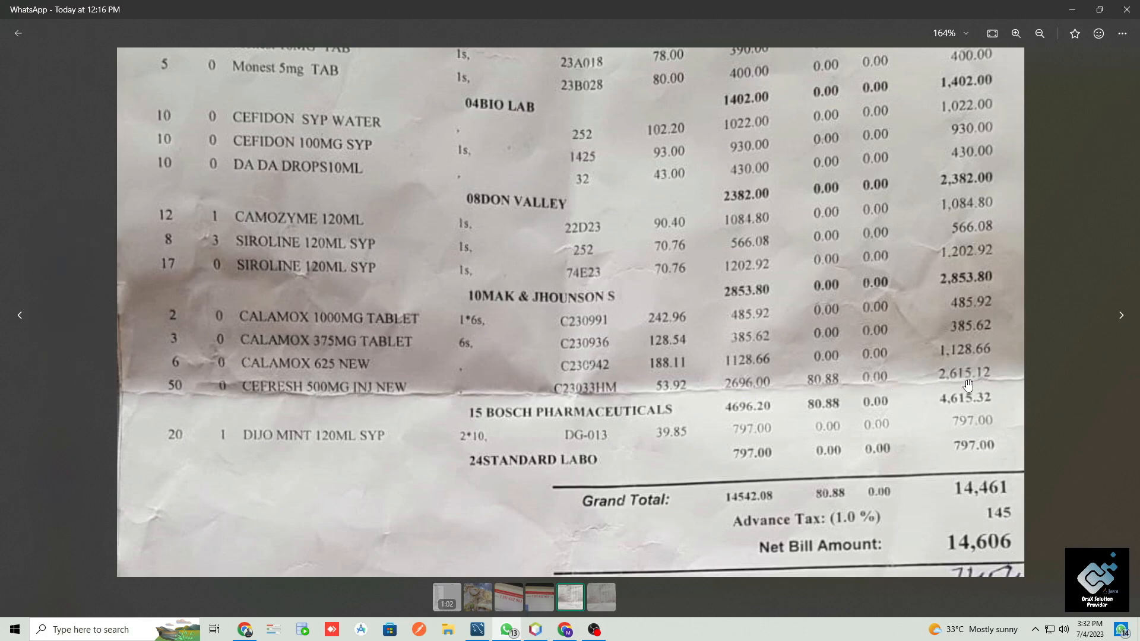
- Return to MySQL Workbench and add a flat_discount column of type FLOAT below sale_invoice_id in sales_invoices_details
click(1082, 14)
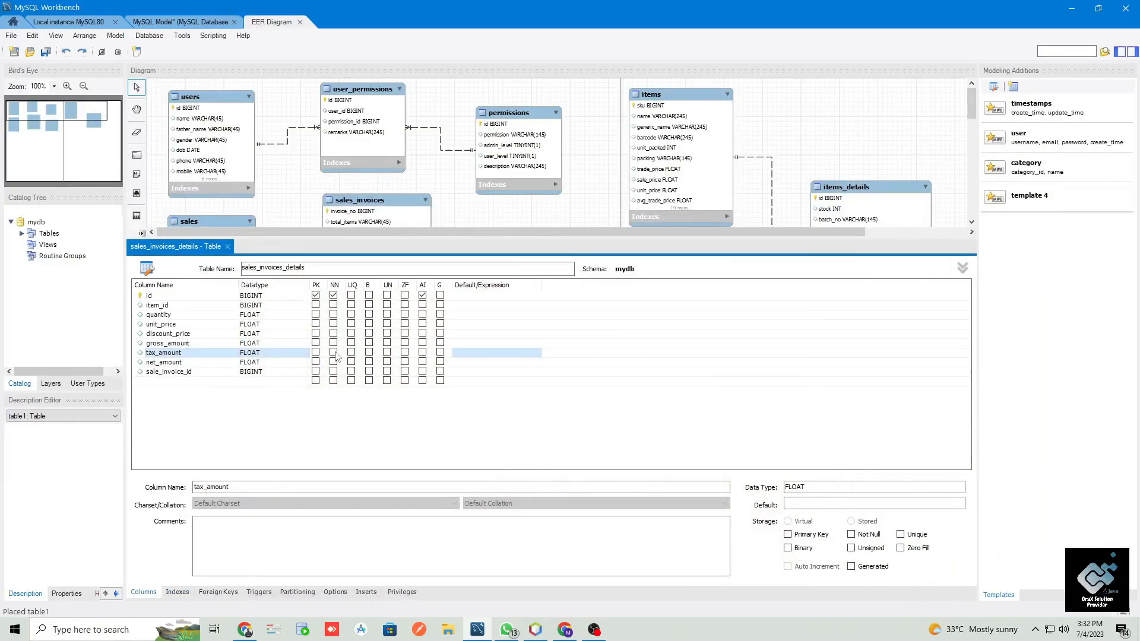
click(183, 363)
click(176, 355)
click(180, 345)
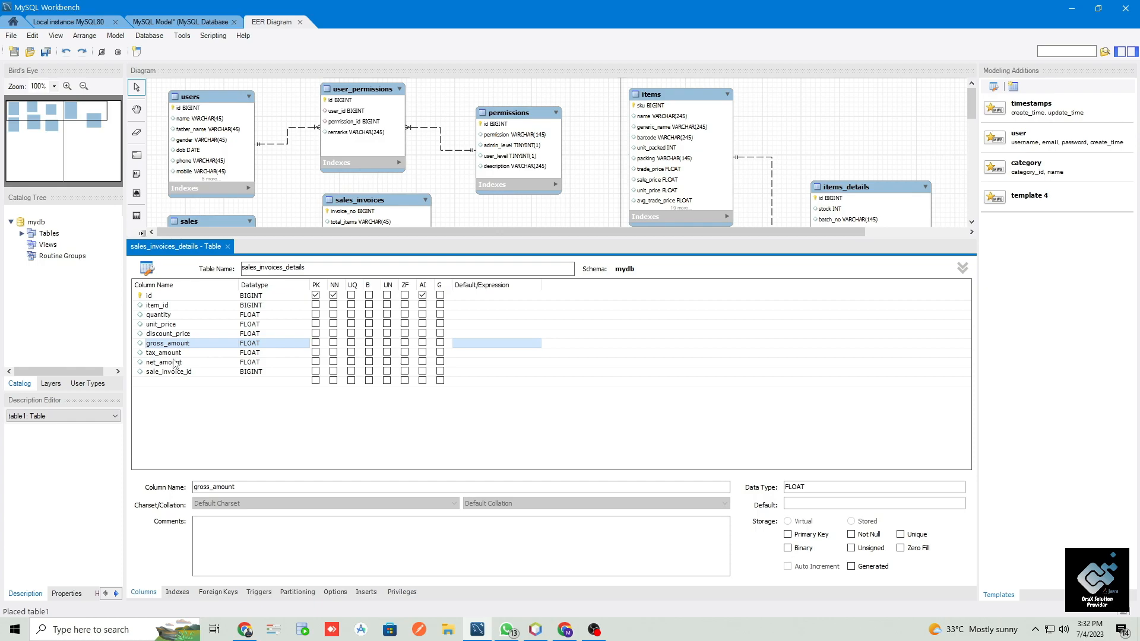
click(175, 372)
click(172, 345)
click(182, 334)
double_click(179, 380)
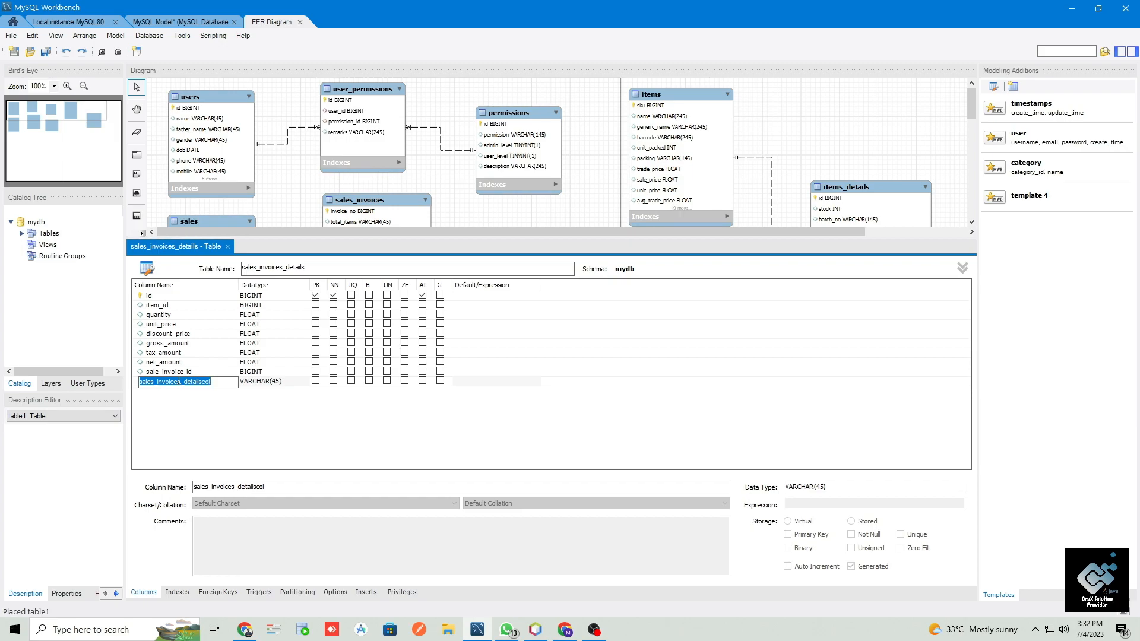
text(flat_discount)
key(Tab)
text(float)
key(Return)
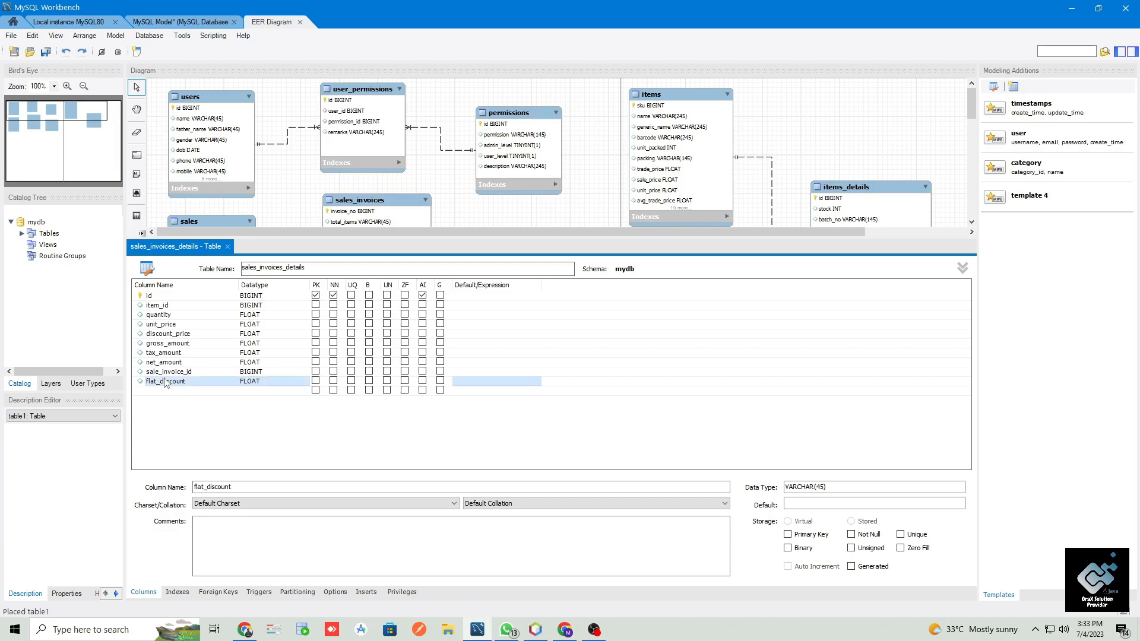
- Move the flat_discount column between discount_price and gross_amount
key(Up)
drag(165, 386, 185, 344)
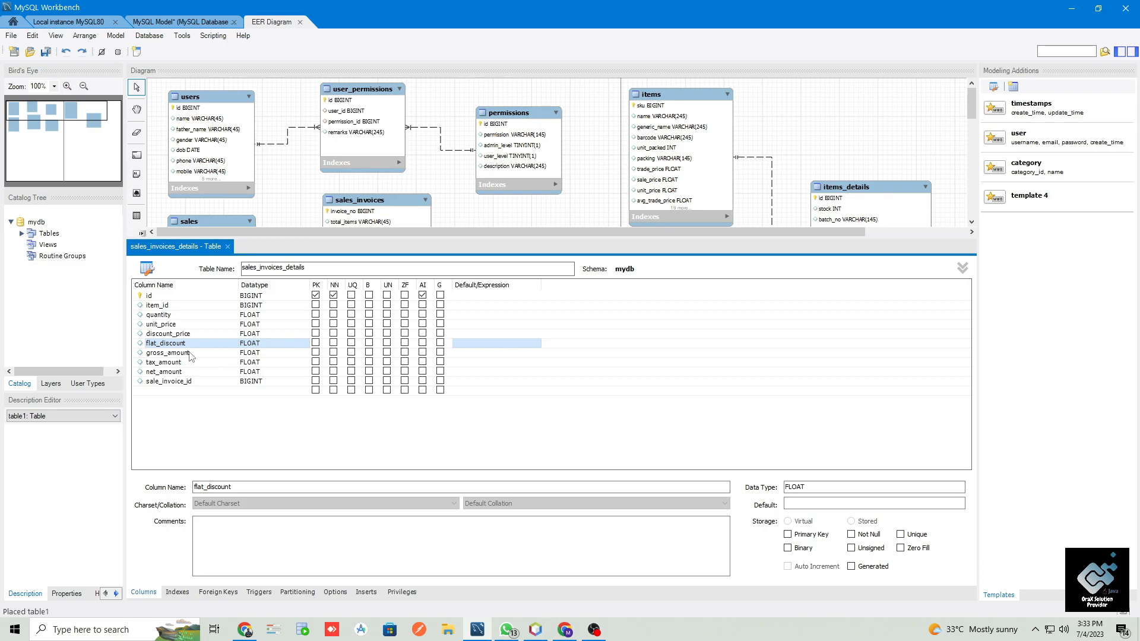
click(182, 382)
- Add a foreign key named sales_invoices_details_sales_invoice_id to sales_invoices_details, referencing the sales_invoices table
drag(364, 237, 363, 351)
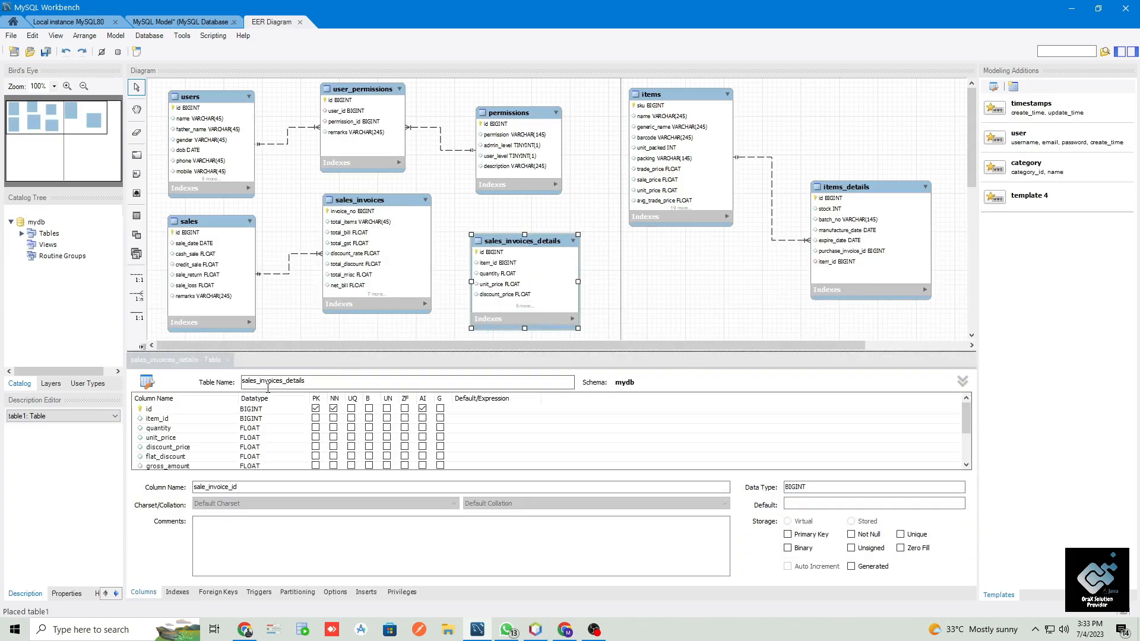
click(218, 592)
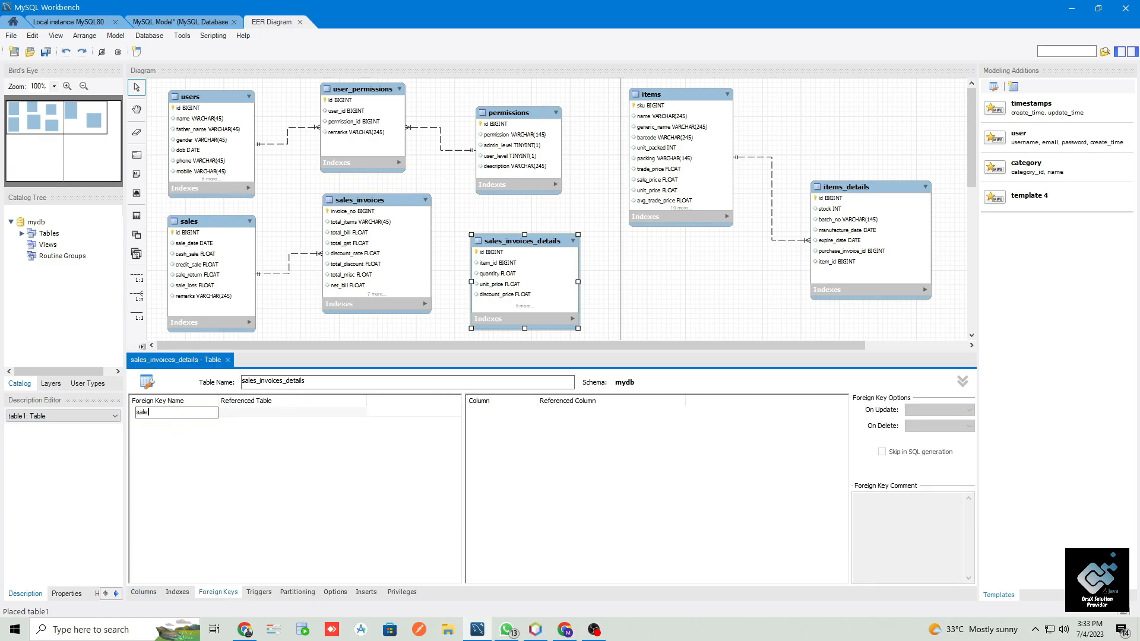
text(sales_invoices_deta)
text(ils_sales_invoice_id)
key(Tab)
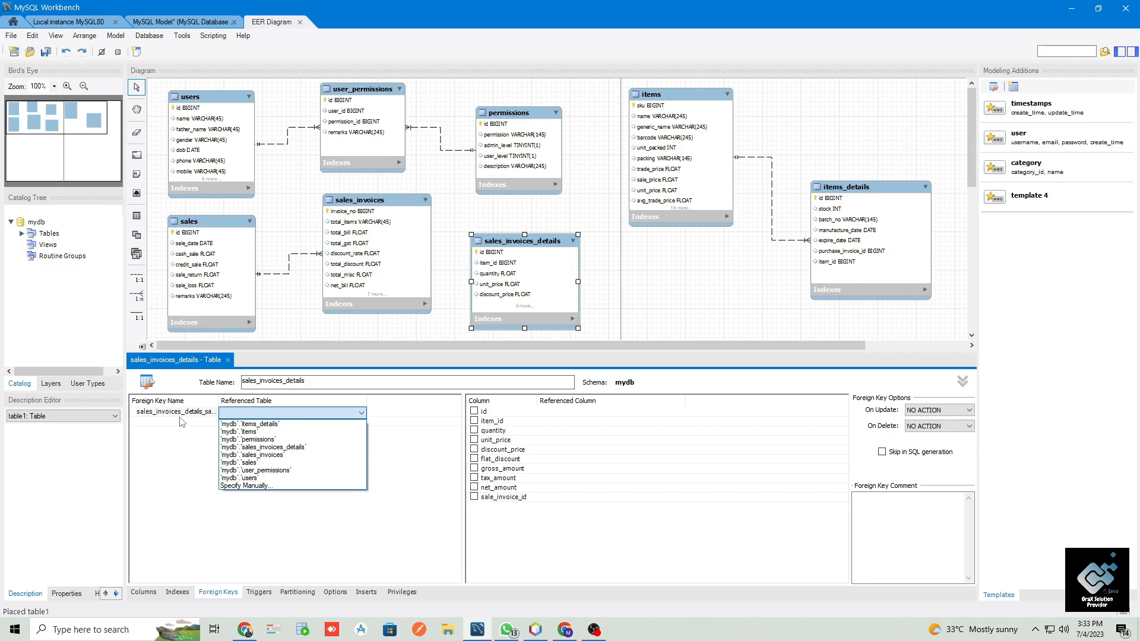
key(Down)
key(Down)
key(Down)
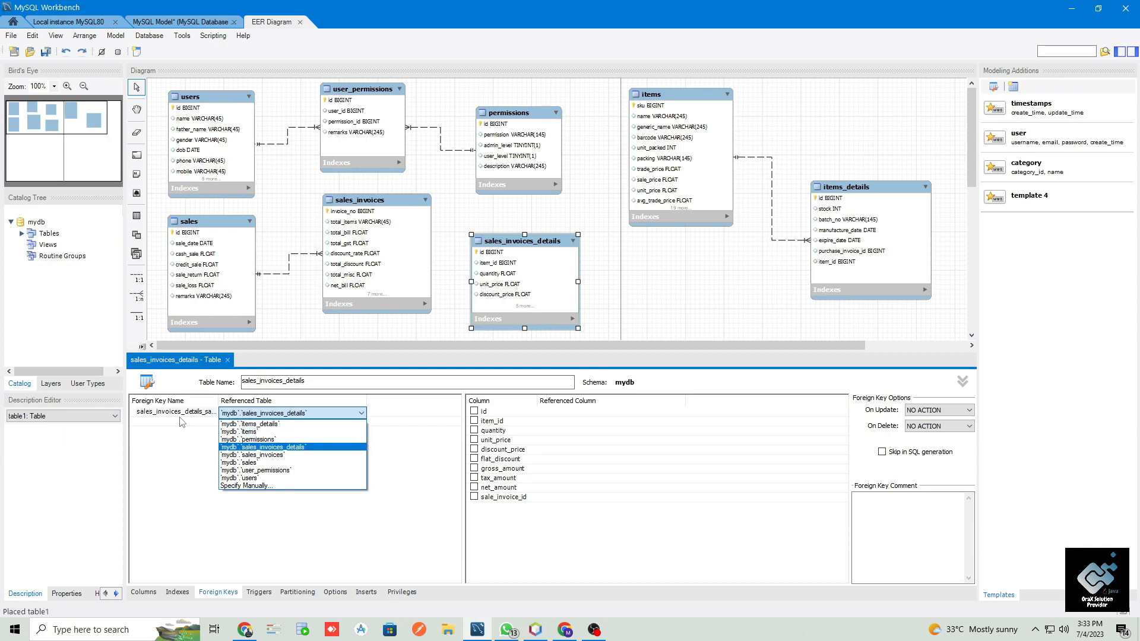
key(Return)
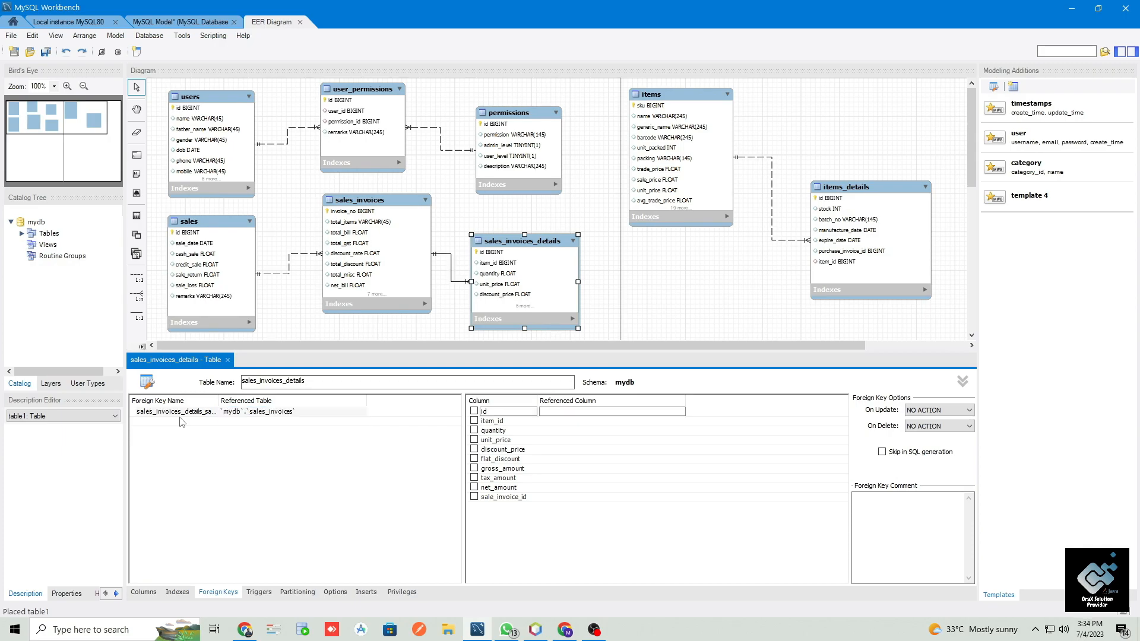
- Map the key's sale_invoice_id column to invoice_no and set both On Update and On Delete to CASCADE
click(491, 497)
click(477, 501)
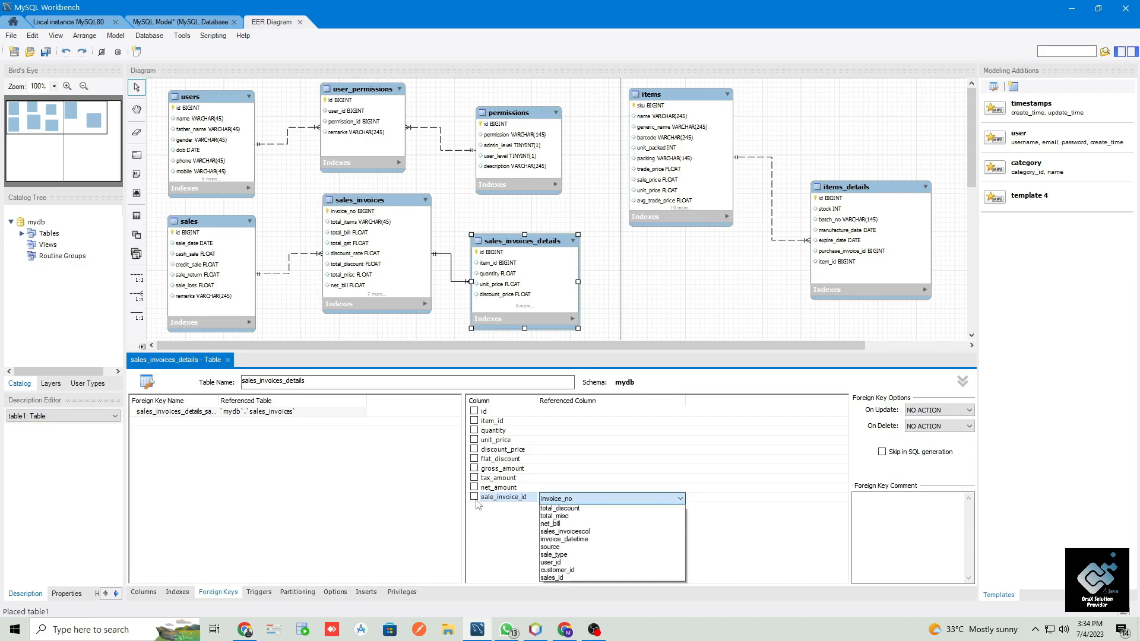
click(584, 513)
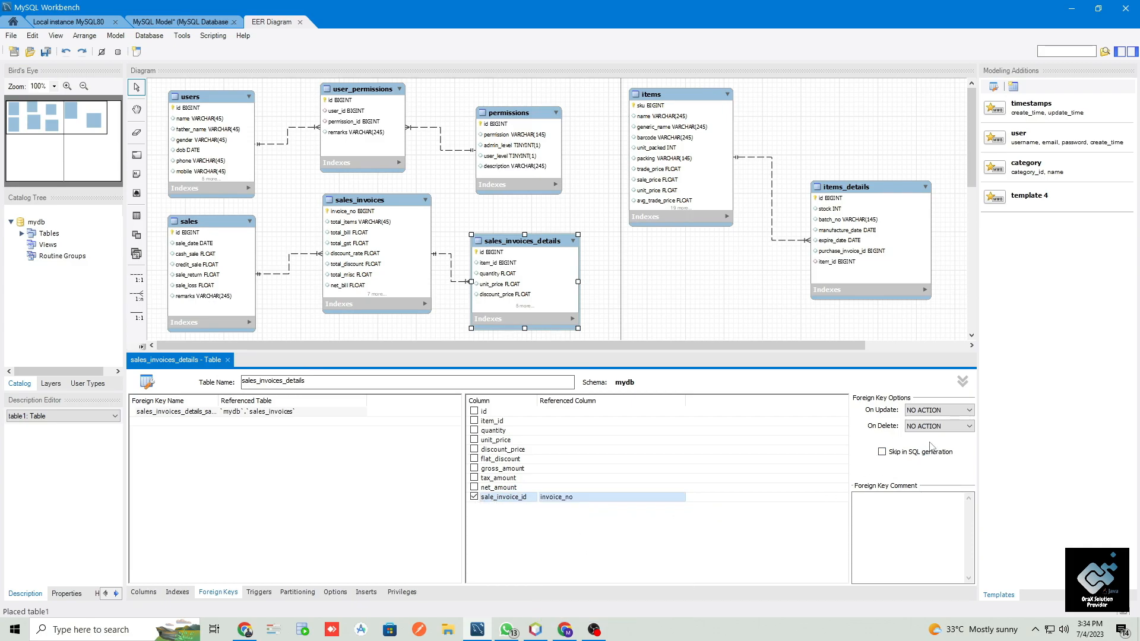
click(936, 411)
click(937, 429)
click(936, 426)
click(932, 444)
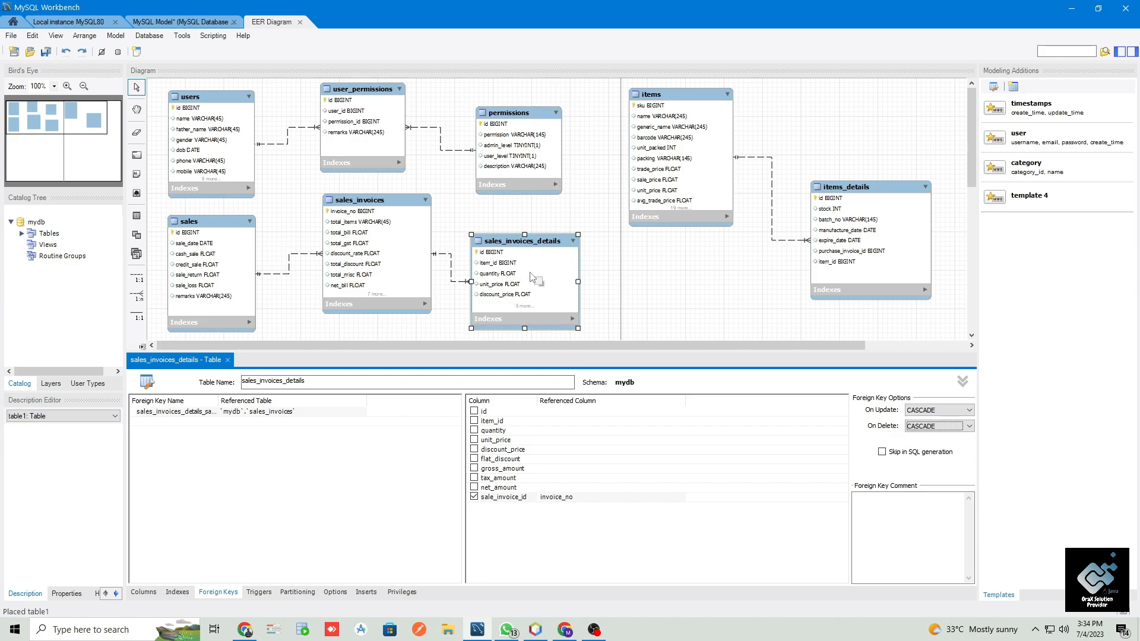
- Check the two linked invoice tables in the diagram and save the model
click(368, 202)
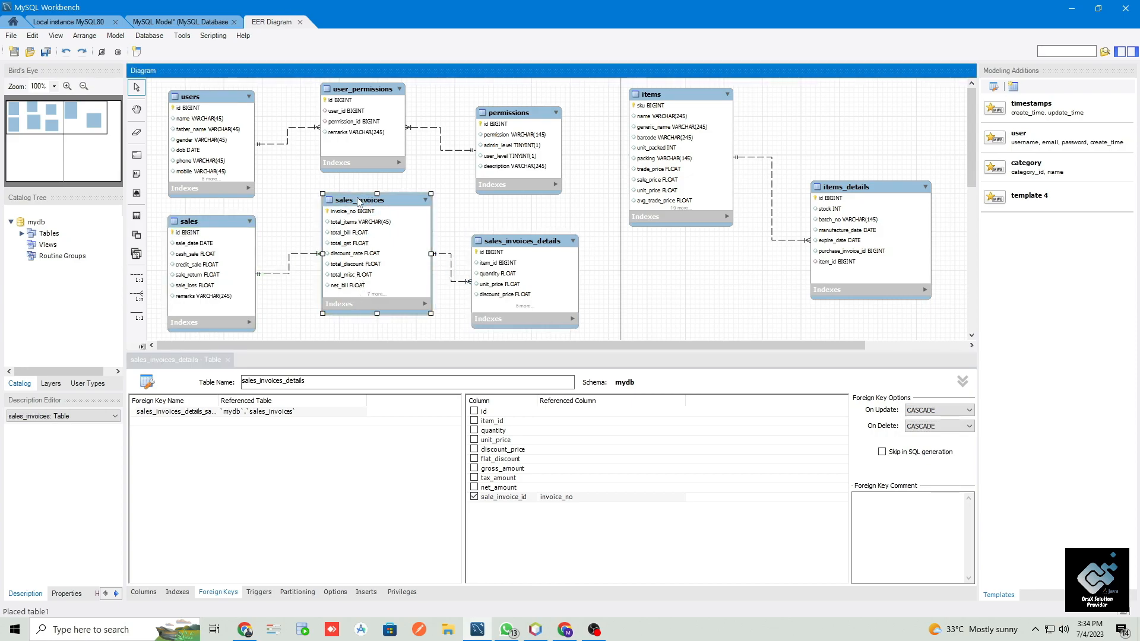
click(498, 252)
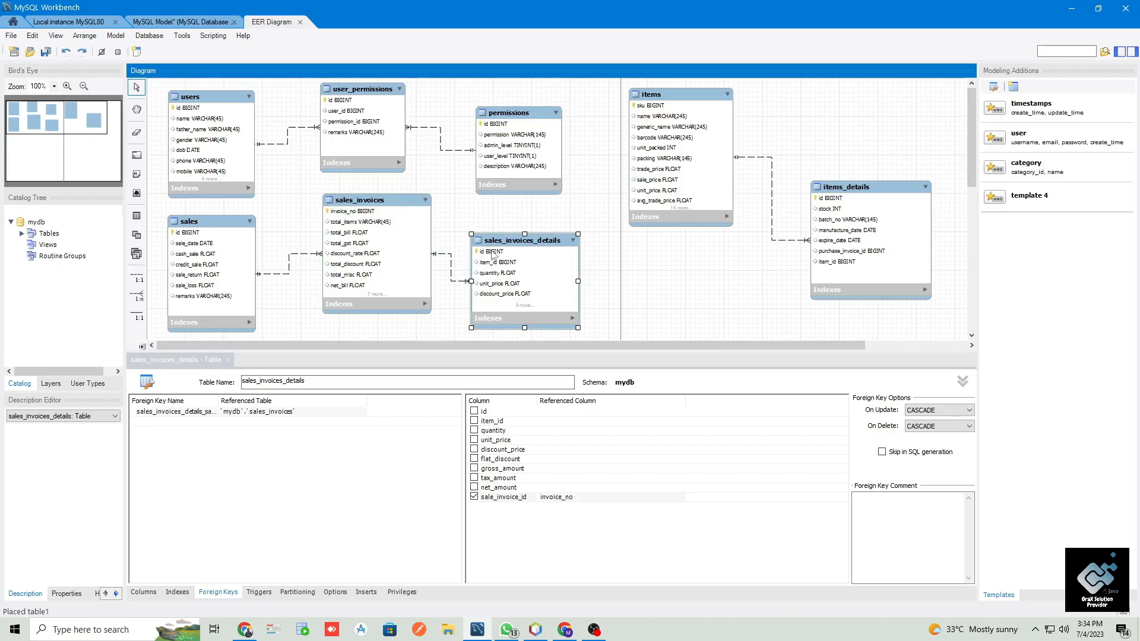
key(ctrl+s)
- Open the sales_invoices table for editing and review its user_id, customer_id and sales_id columns
double_click(363, 206)
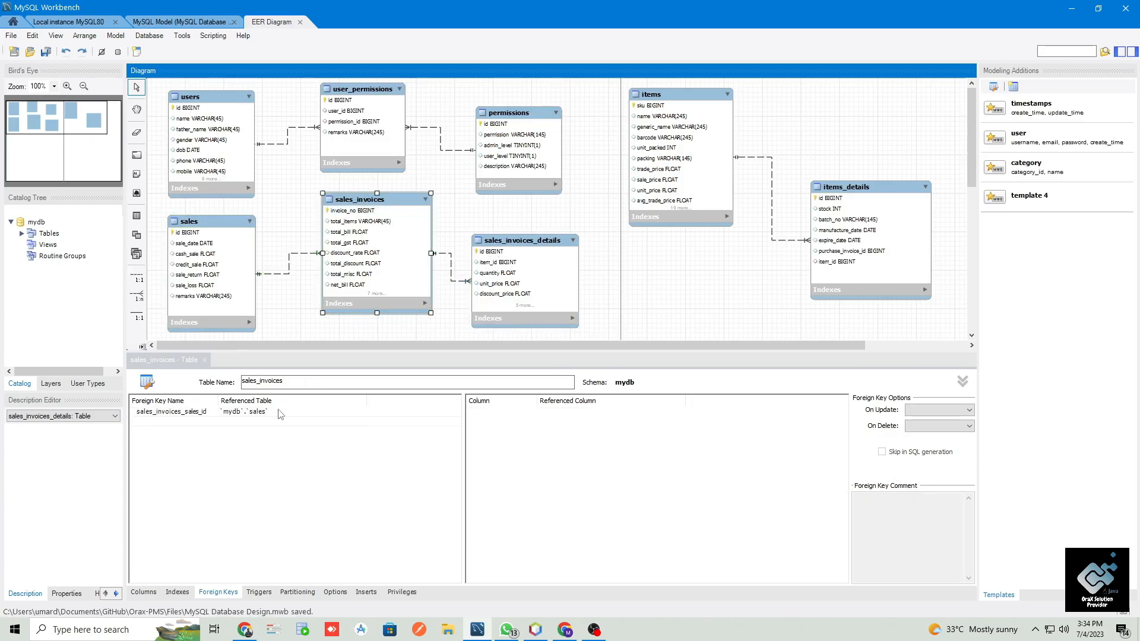
click(141, 592)
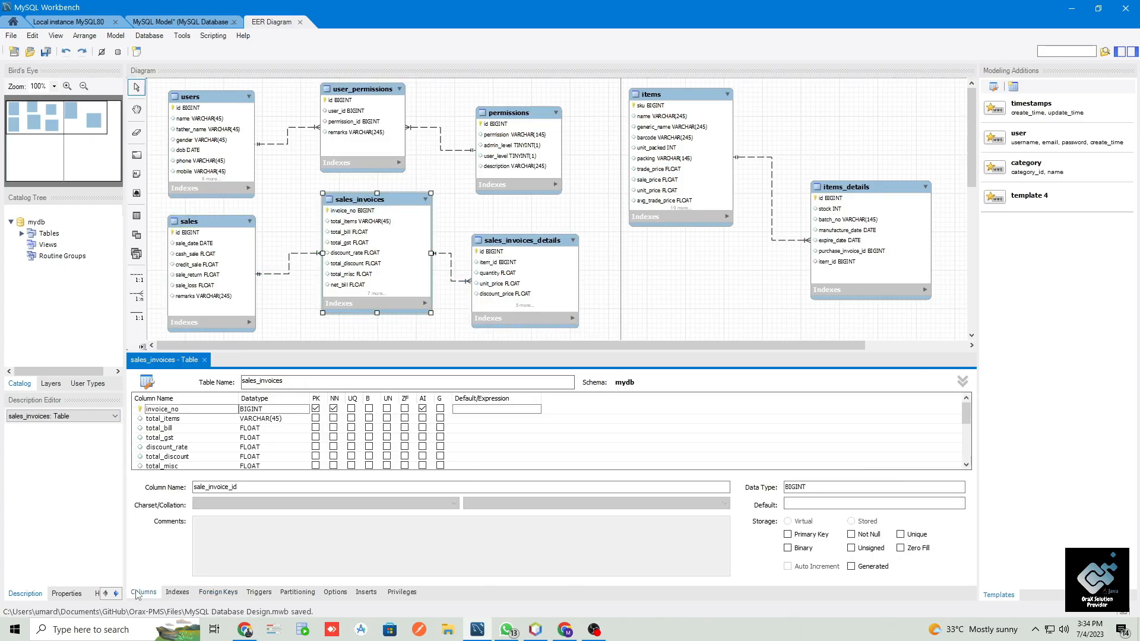
click(173, 449)
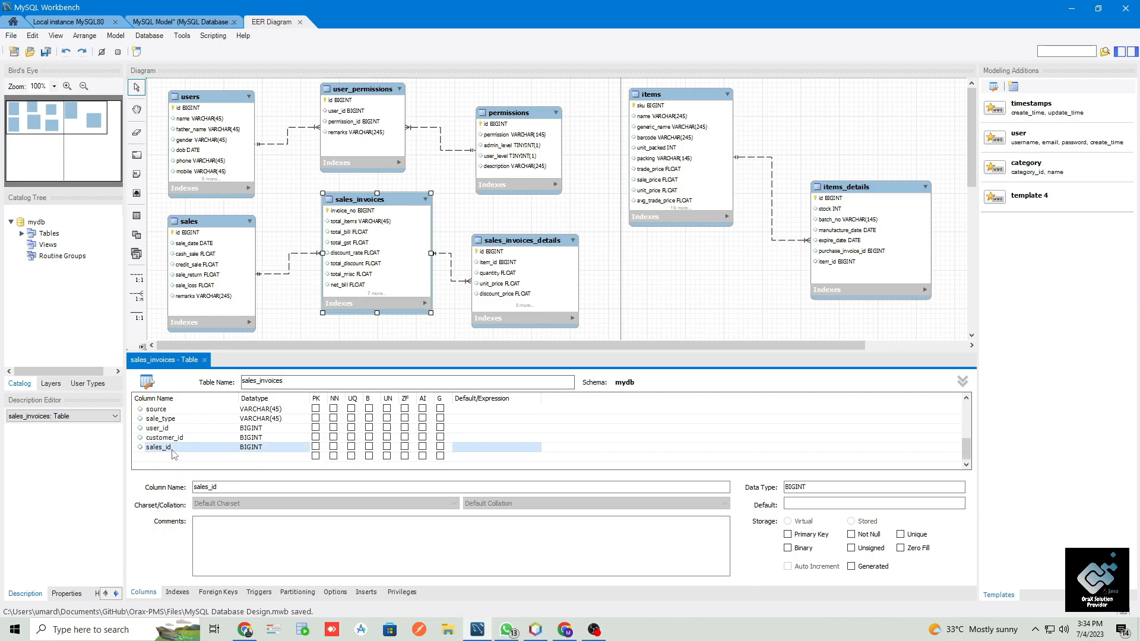
click(173, 439)
click(172, 430)
click(194, 439)
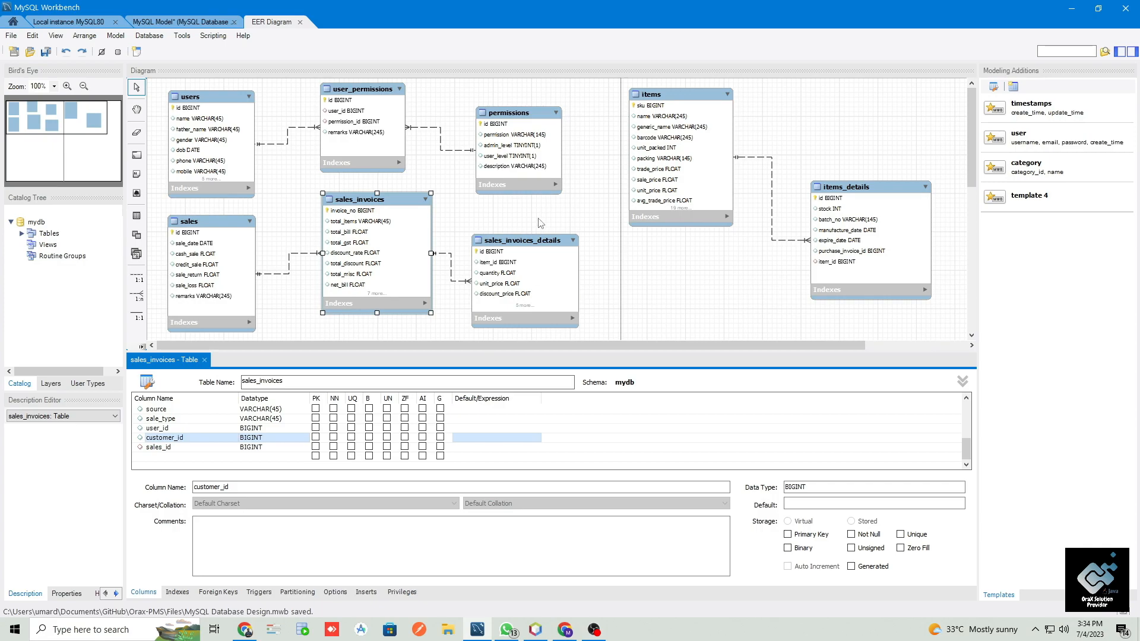
click(152, 431)
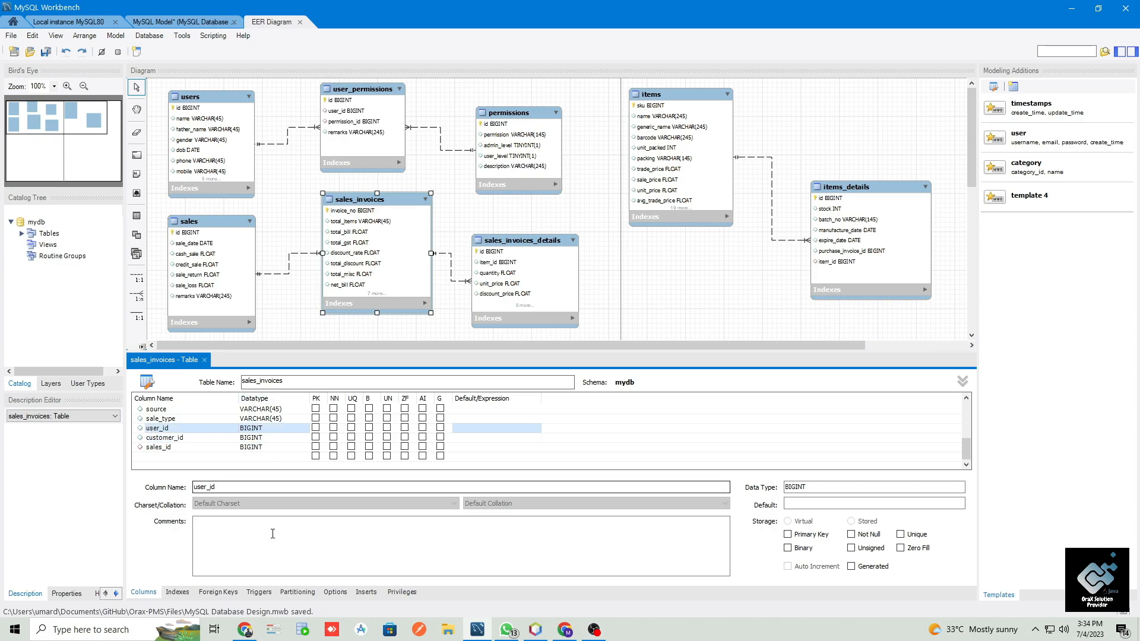
- Add a foreign key named sales_invoices_user_id to sales_invoices, referencing the users table
click(226, 592)
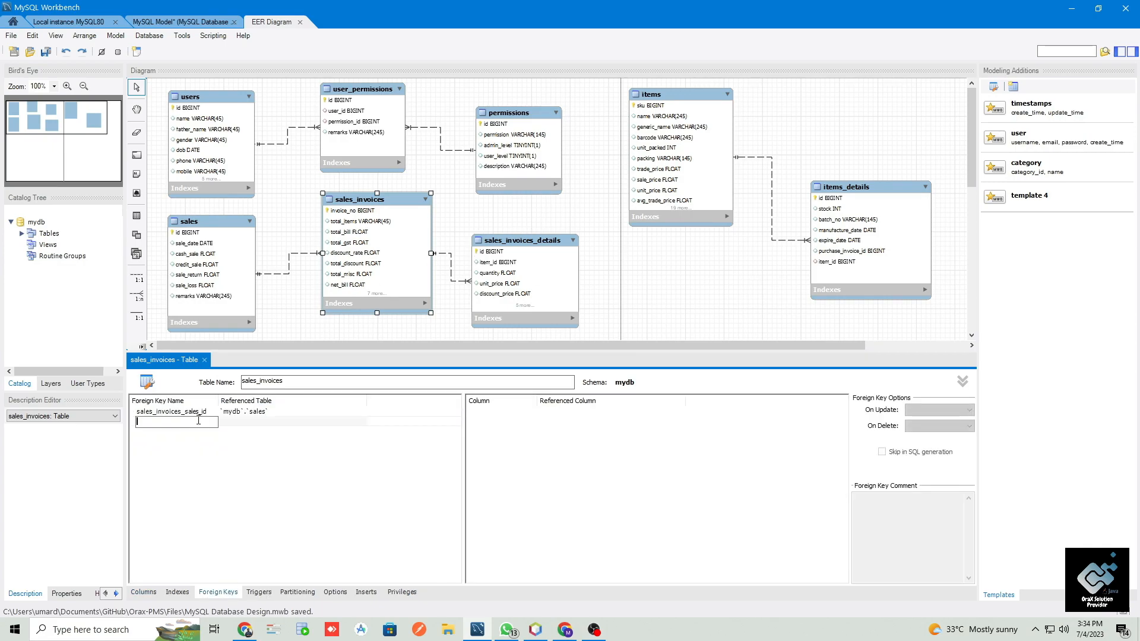
text(sales_invoices_user_id)
key(Tab)
key(Down)
key(Down)
key(Down)
key(Down)
key(Down)
key(Down)
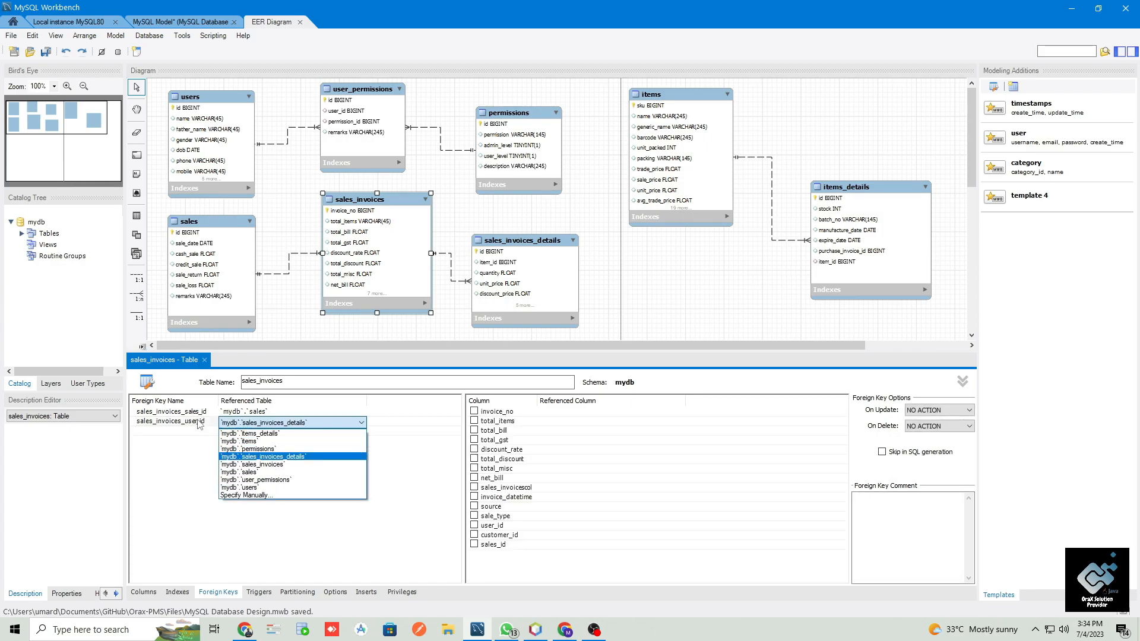
key(Return)
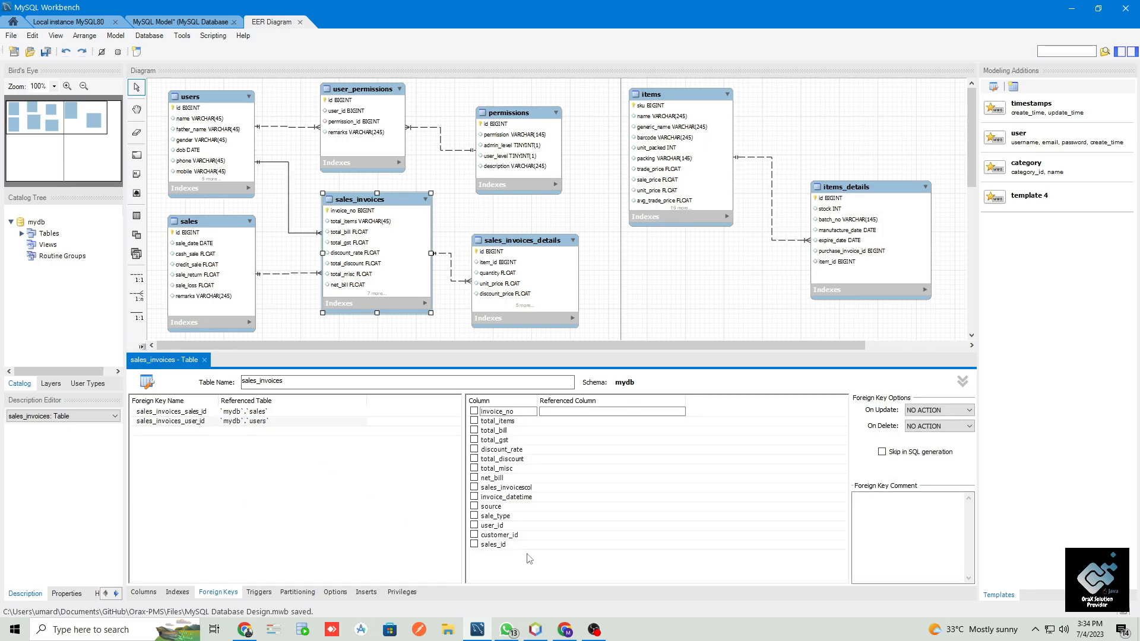
- Map the key's user_id column to id in users and set both On Update and On Delete to RESTRICT
click(490, 526)
click(477, 526)
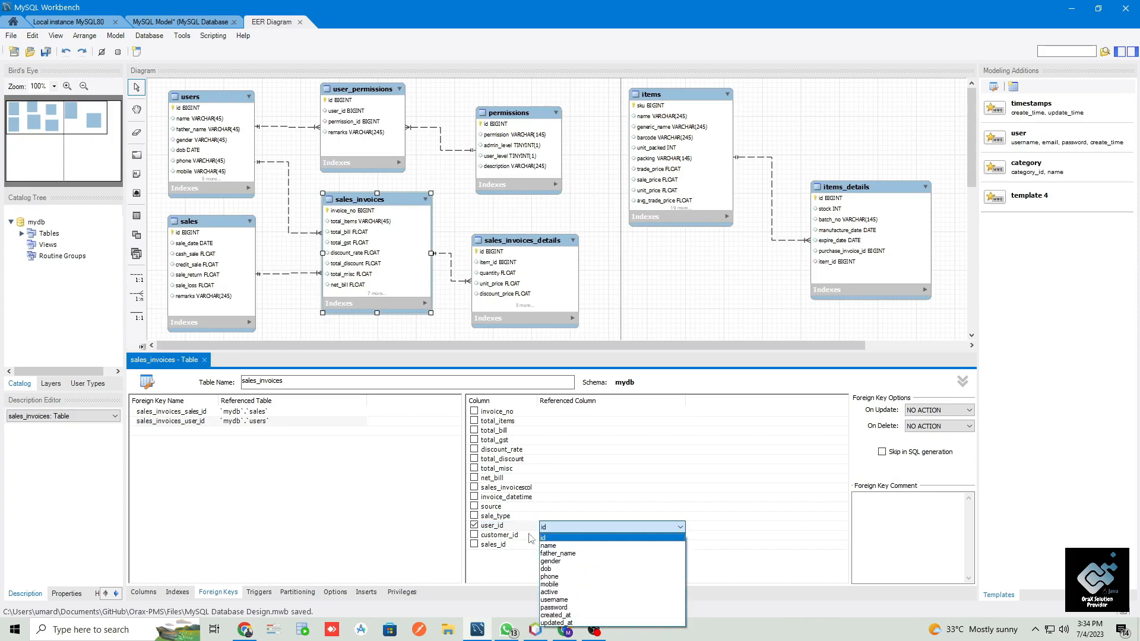
click(566, 538)
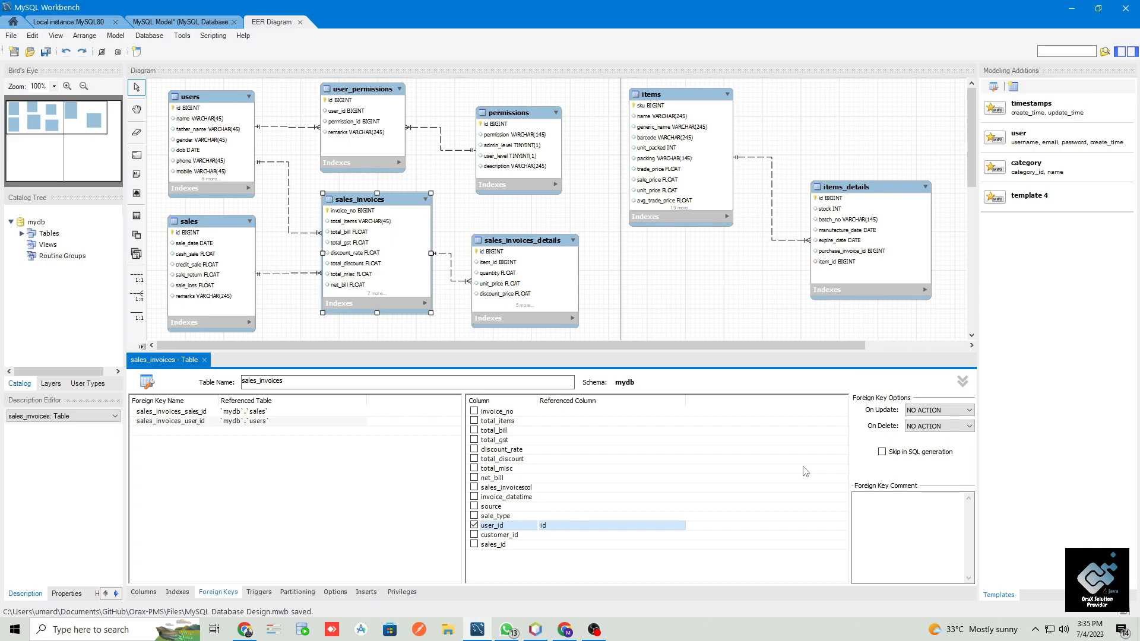
click(941, 410)
click(946, 421)
click(938, 425)
click(938, 437)
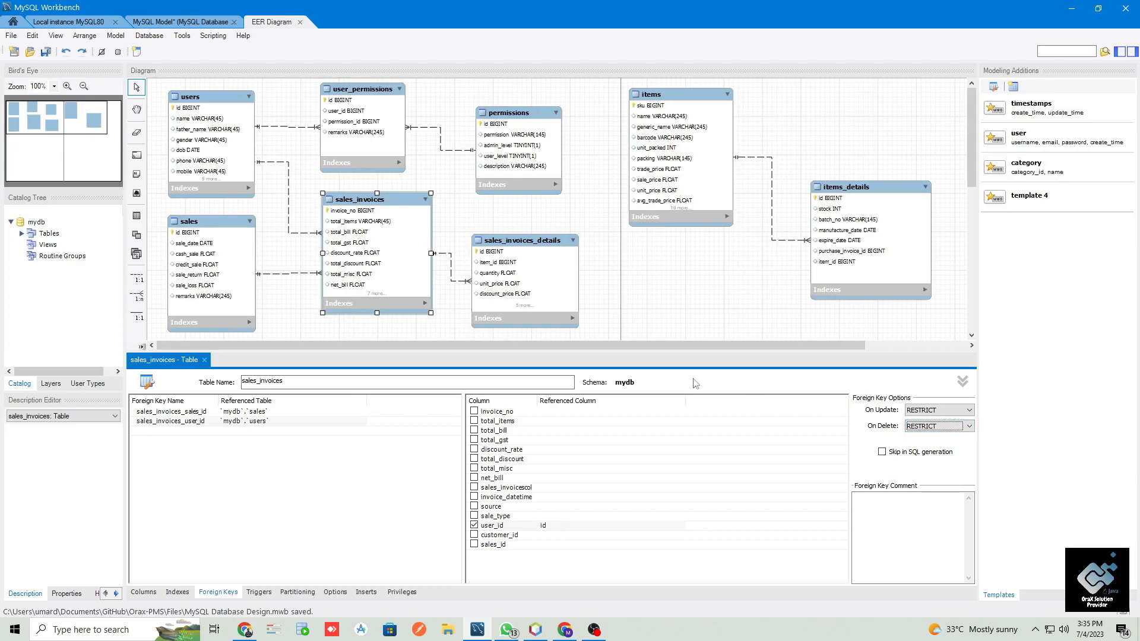
- Move sales_invoices_details further right in the diagram and shift sales_invoices slightly right and down to space out the relationships
drag(540, 245, 603, 244)
drag(397, 202, 429, 216)
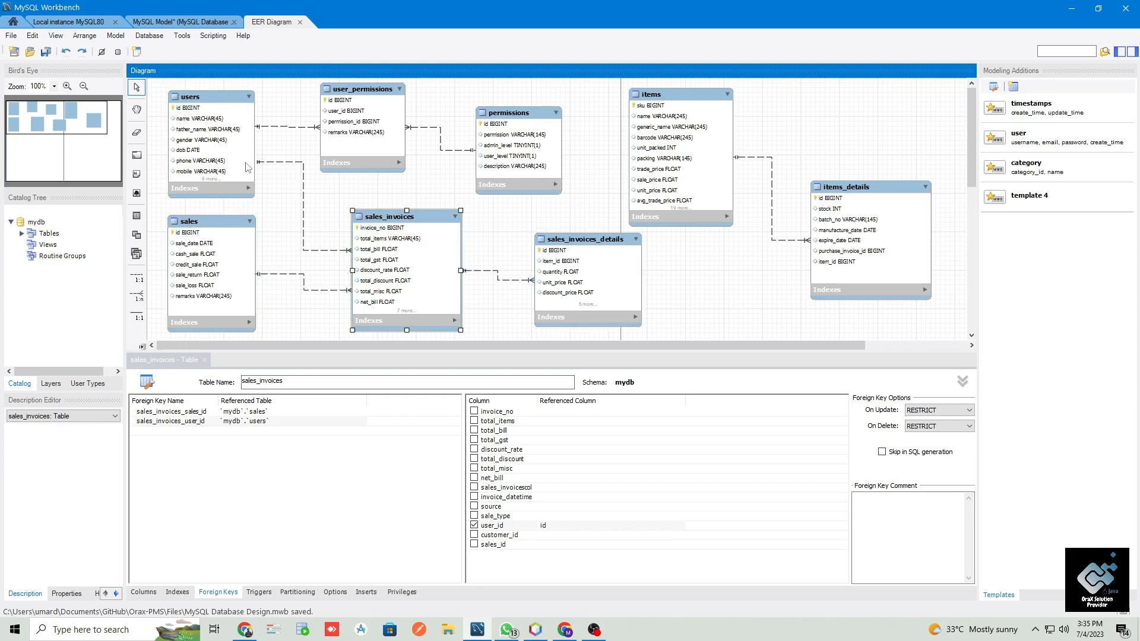
- Expand the table editor's header details, make the diagram area taller and hide the Modeling Additions sidebar
click(962, 381)
drag(866, 352, 871, 408)
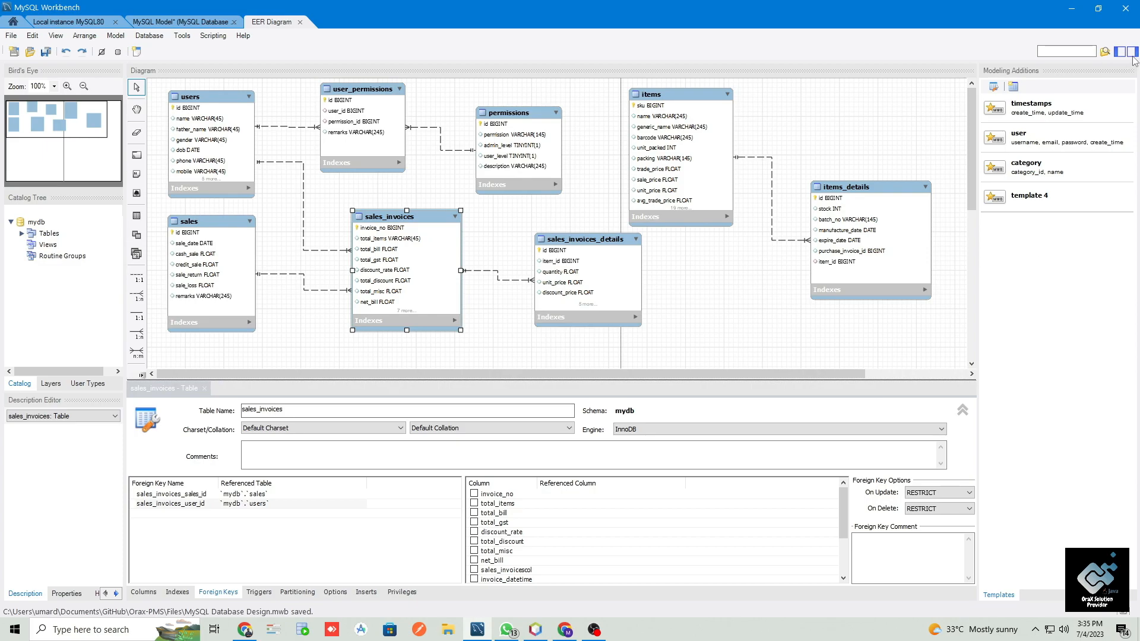
click(1132, 52)
scroll(743, 352, down, 1)
scroll(743, 352, up, 1)
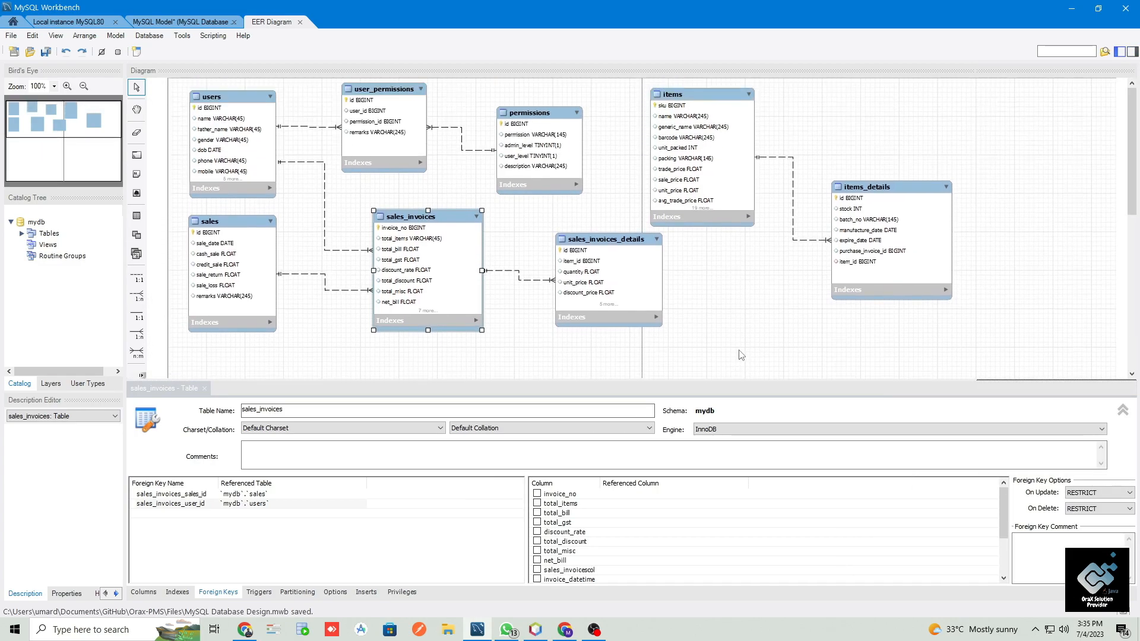
scroll(737, 348, down, 4)
drag(724, 231, 727, 286)
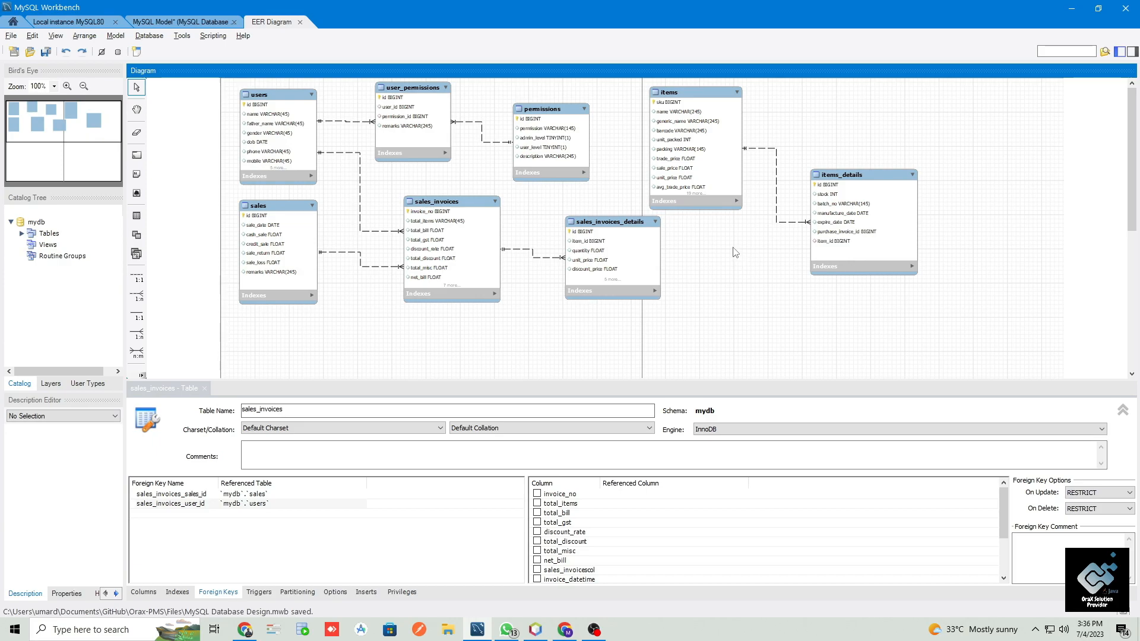
- Switch to Chrome and search Google for "online erd diagram tool free"
scroll(729, 248, up, 2)
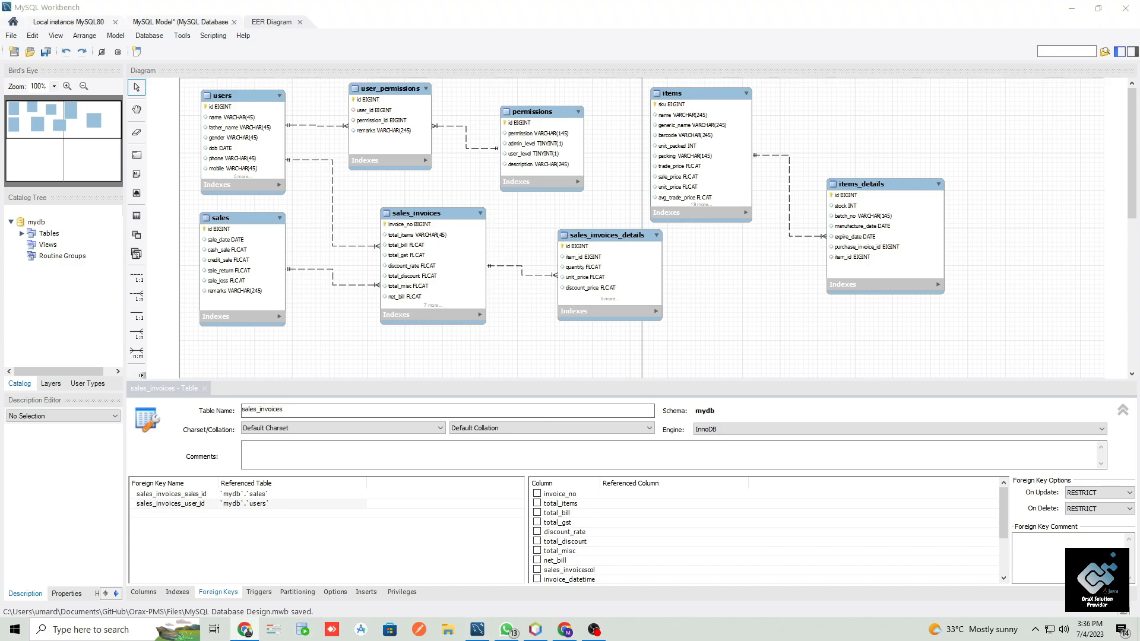
click(244, 629)
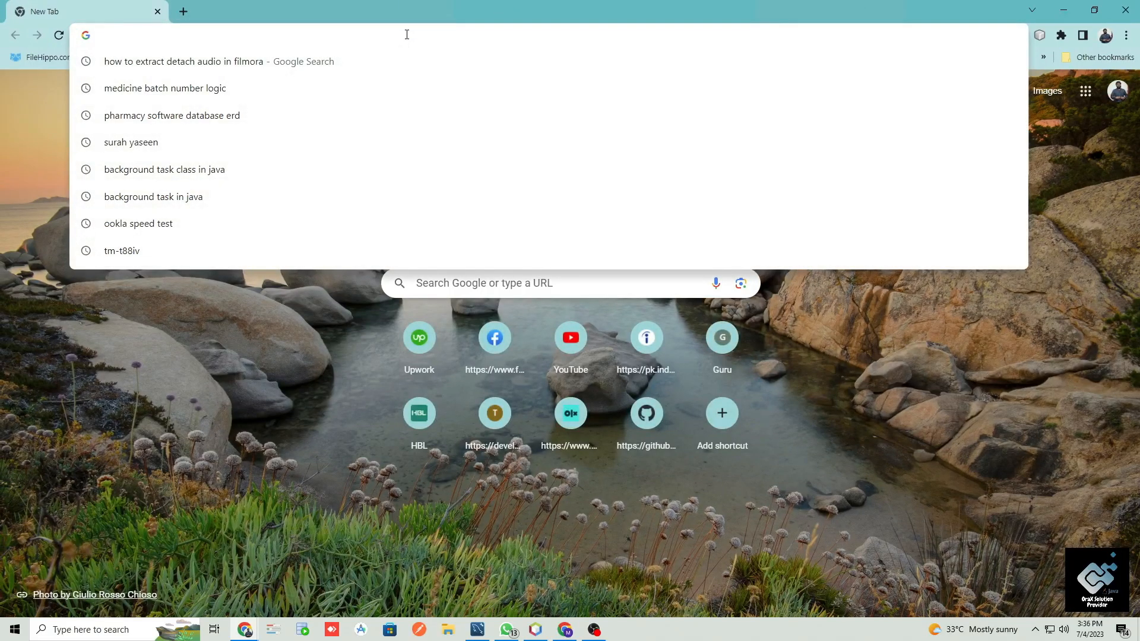
text(online er)
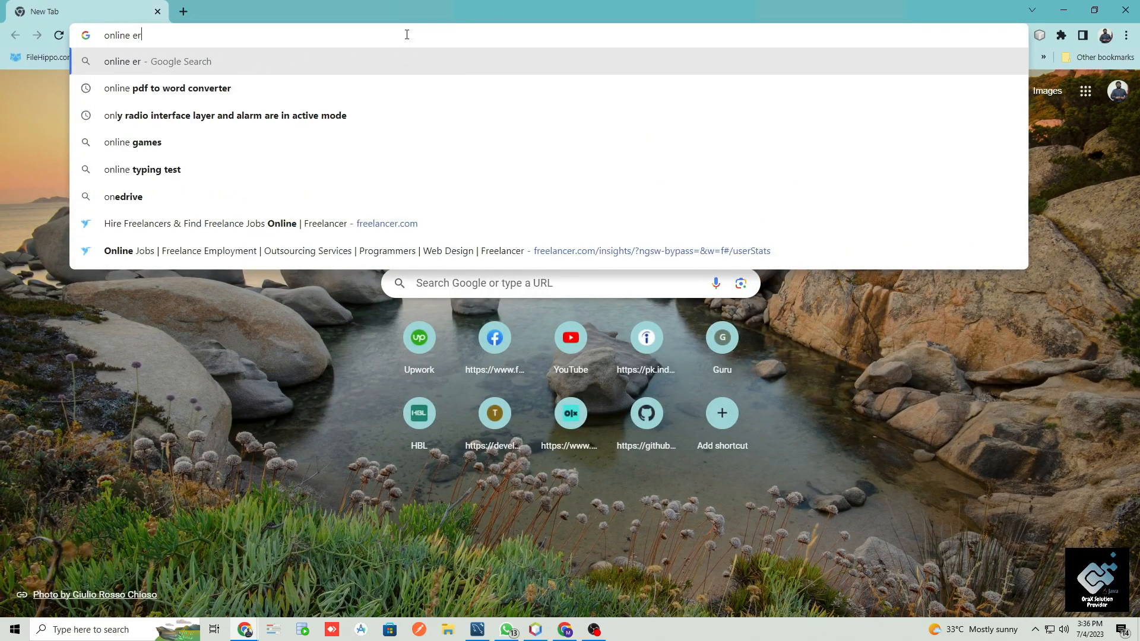
text(d)
key(Down)
key(Down)
key(Return)
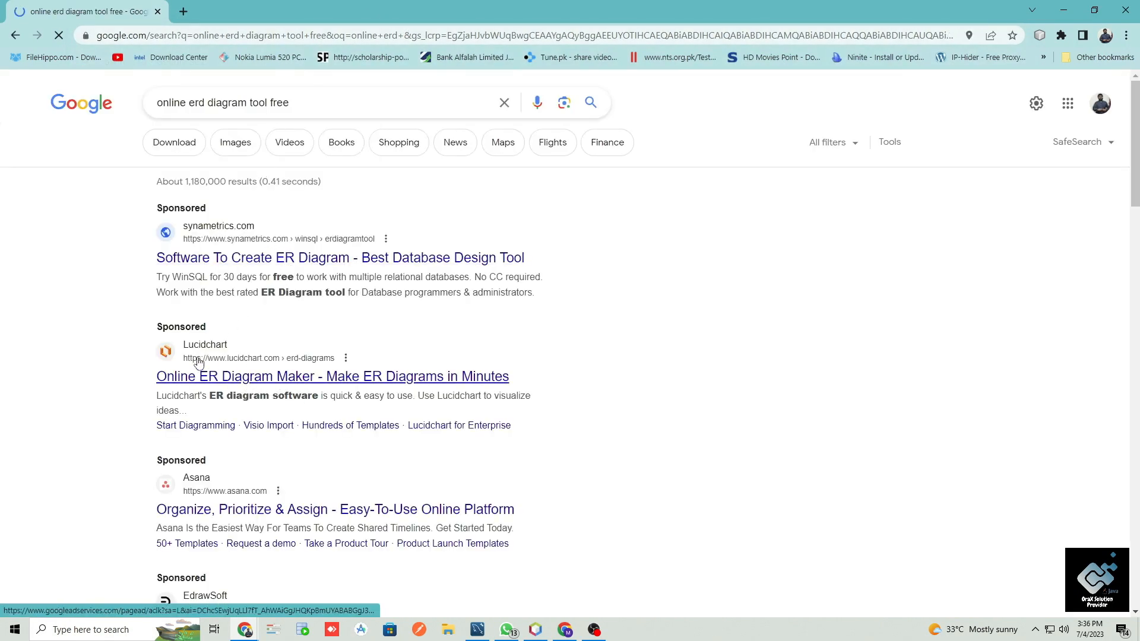
- Open Lucidchart's Online ER Diagram Maker search result and look over its ER diagram tool page
click(243, 370)
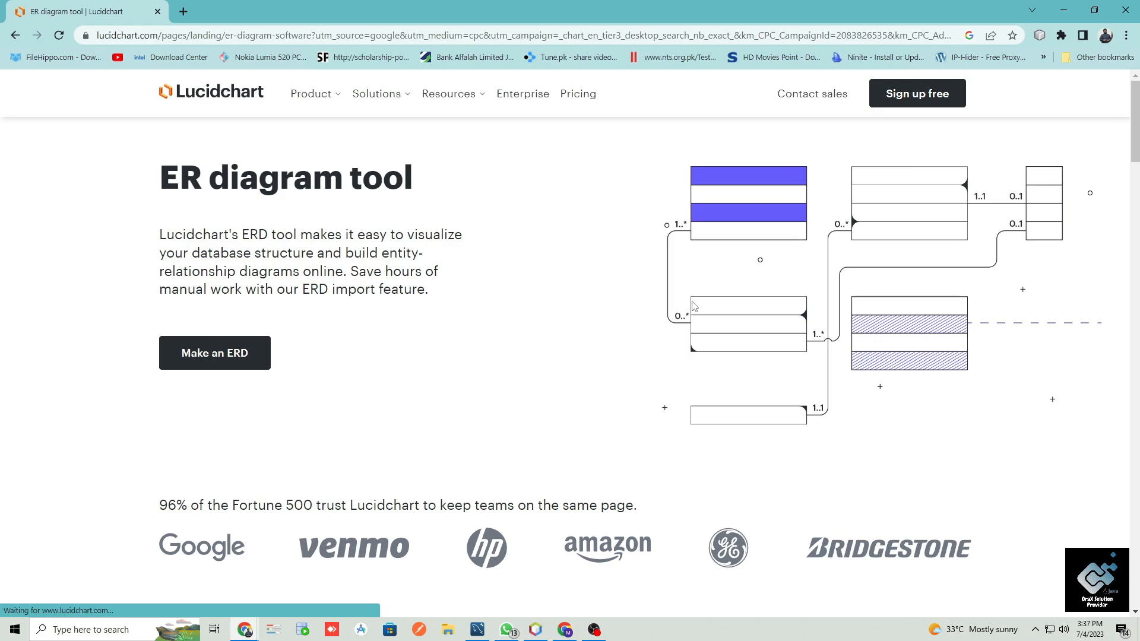
scroll(682, 311, down, 12)
scroll(682, 310, up, 10)
scroll(683, 313, up, 2)
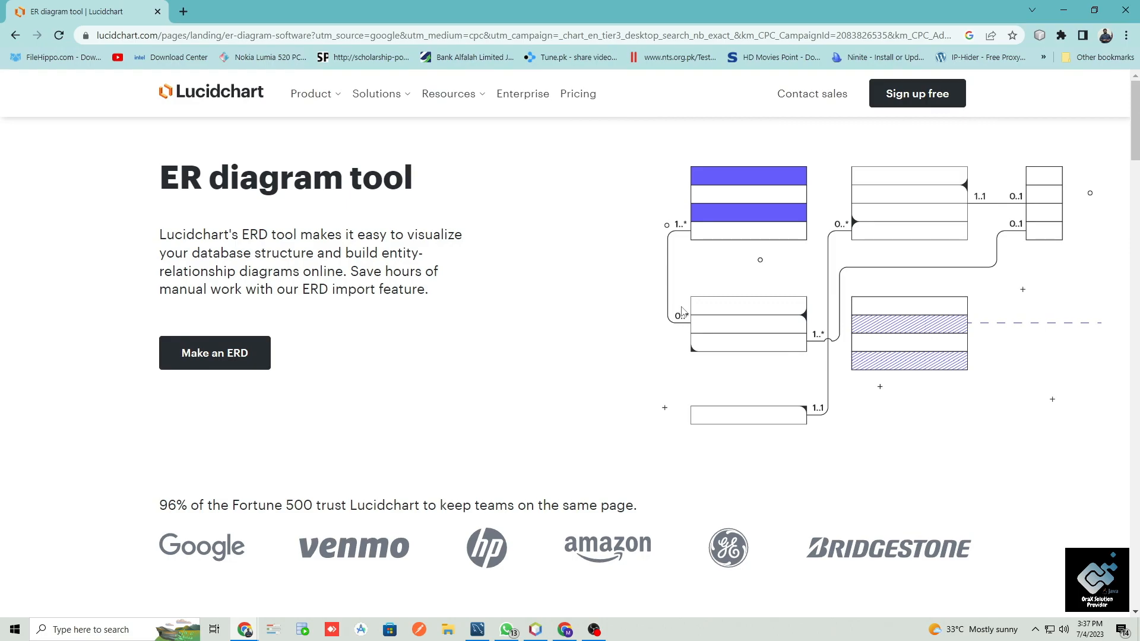
- Start making an ERD on the Lucidchart site and examine what each pricing plan includes
click(237, 352)
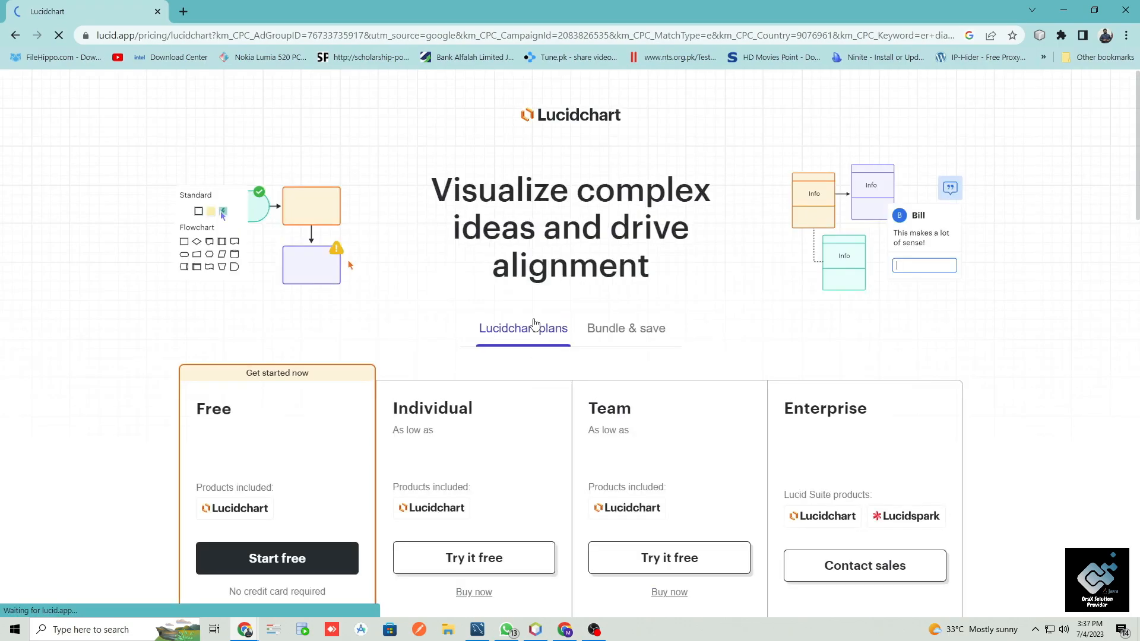
scroll(535, 325, down, 5)
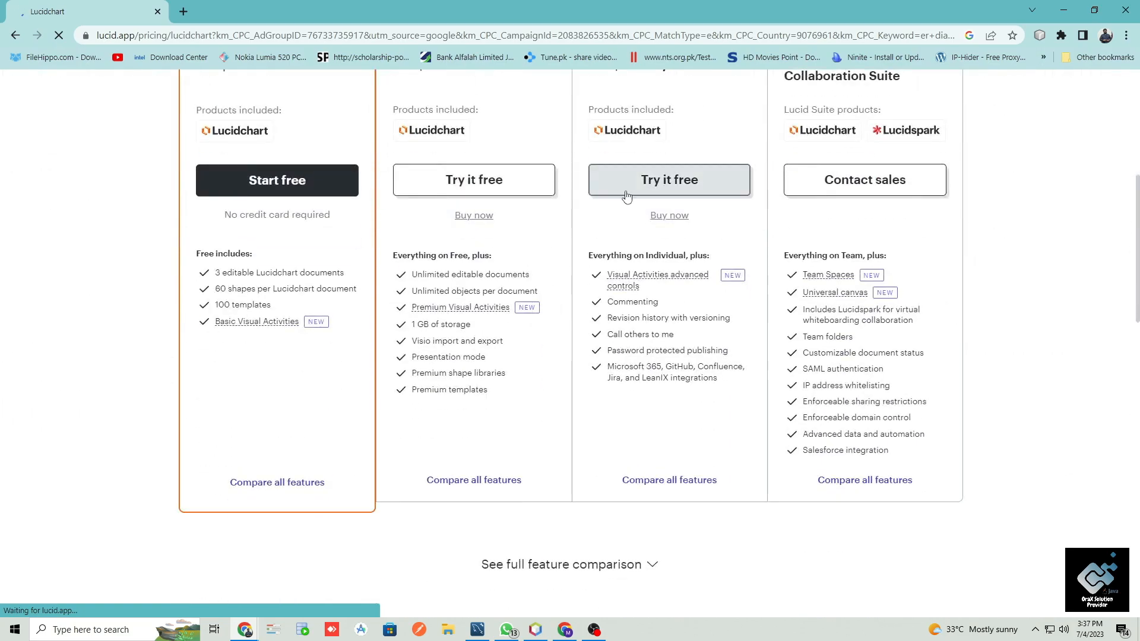
scroll(667, 183, up, 6)
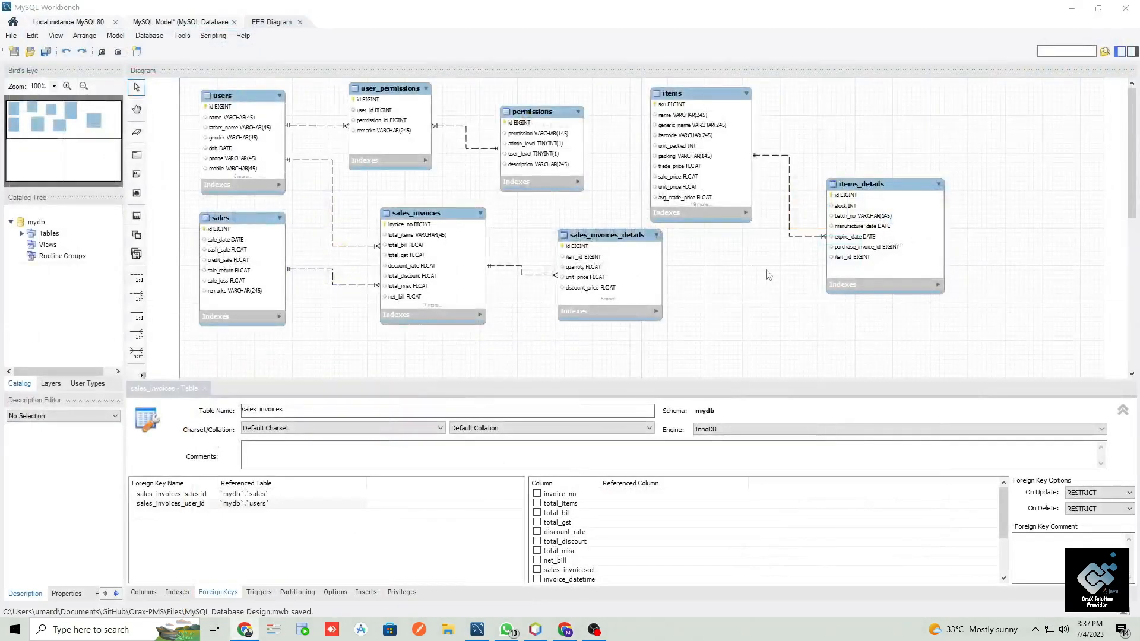